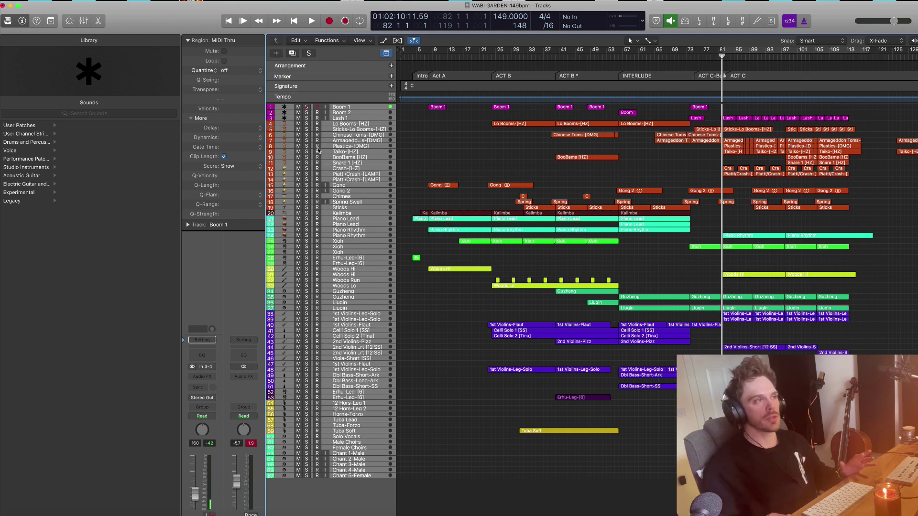
# Step: Mute every track from Boom 1 down through Chant 5-Female
pyautogui.click(346, 280)
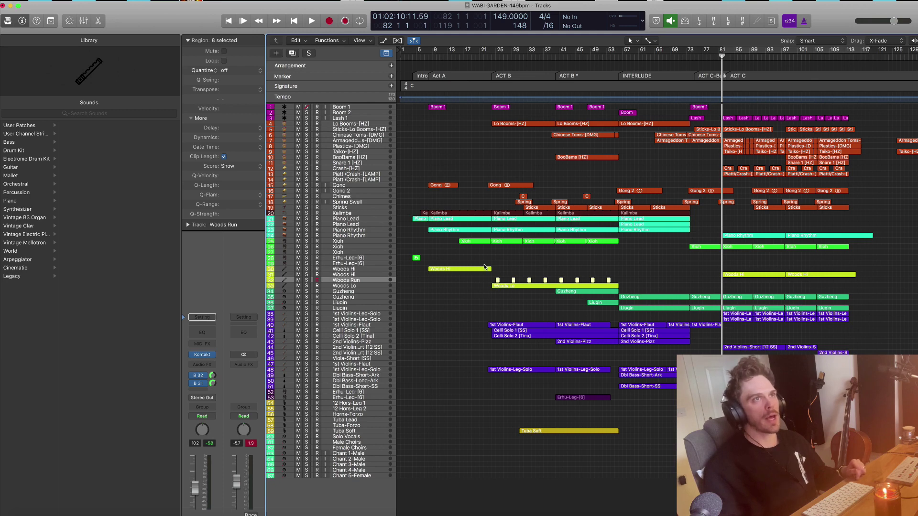
pyautogui.click(354, 108)
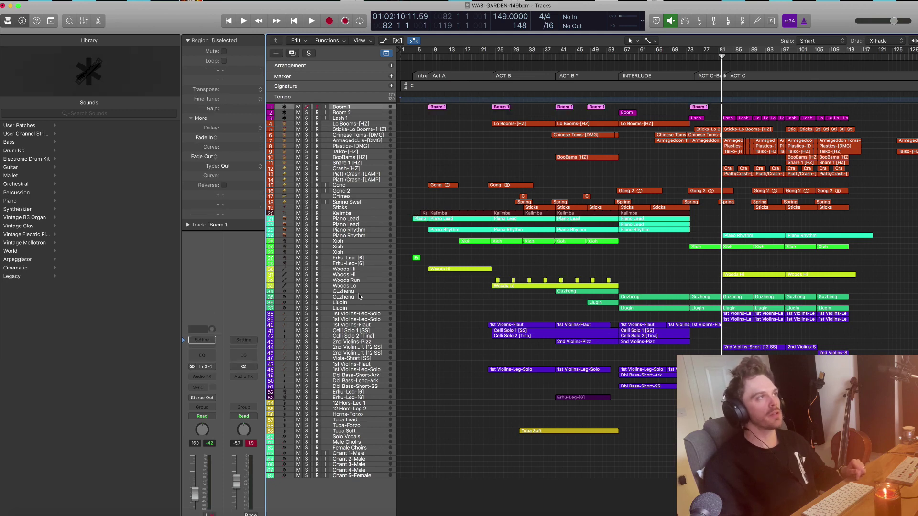
pyautogui.keyDown('shift'); pyautogui.click(352, 476); pyautogui.keyUp('shift')
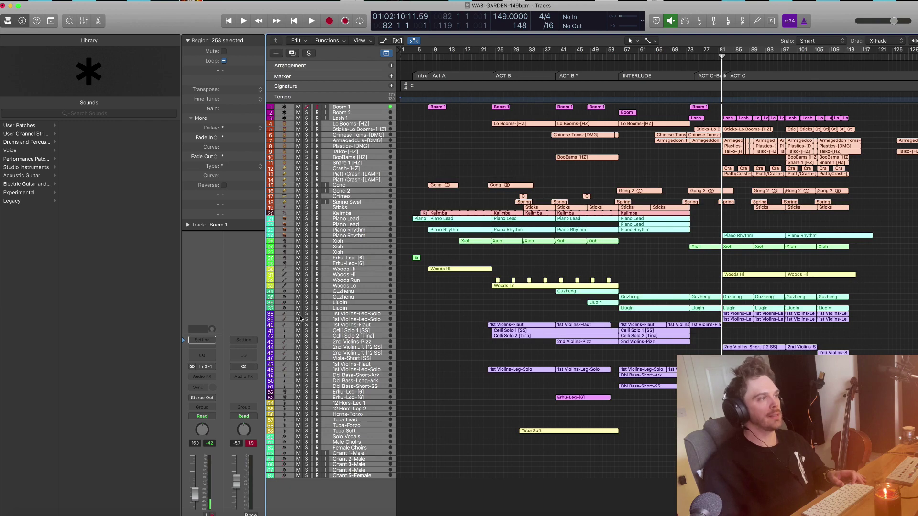
pyautogui.click(299, 319)
# Step: Add one new empty audio track, Audio 12, below Chant 5-Female
pyautogui.click(348, 477)
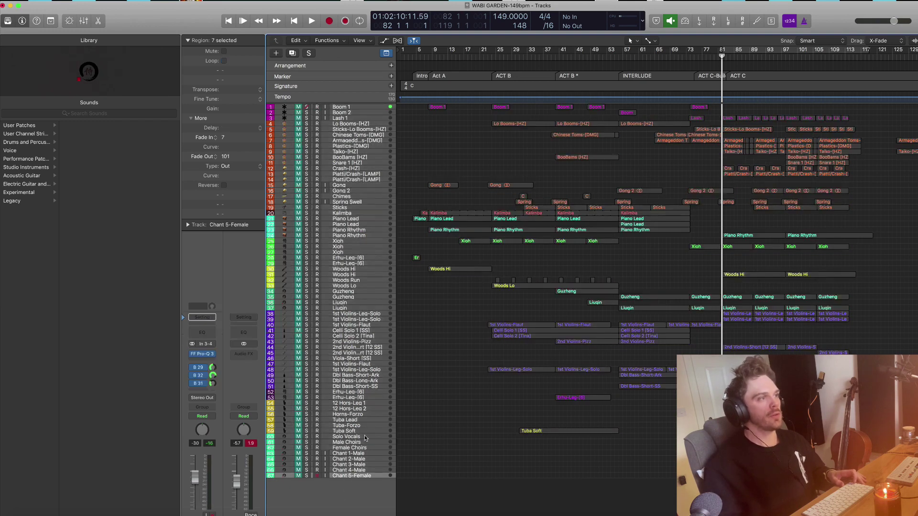
pyautogui.press('alt+super+n')
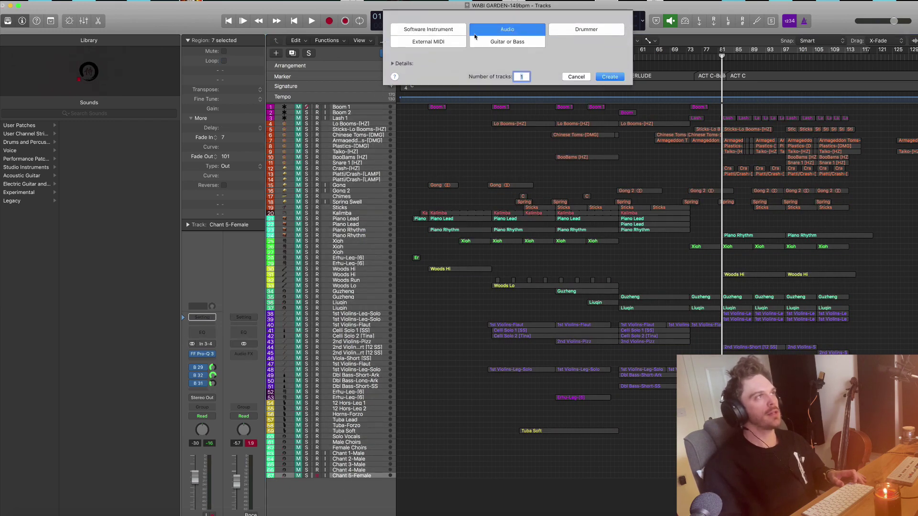
pyautogui.press('Return')
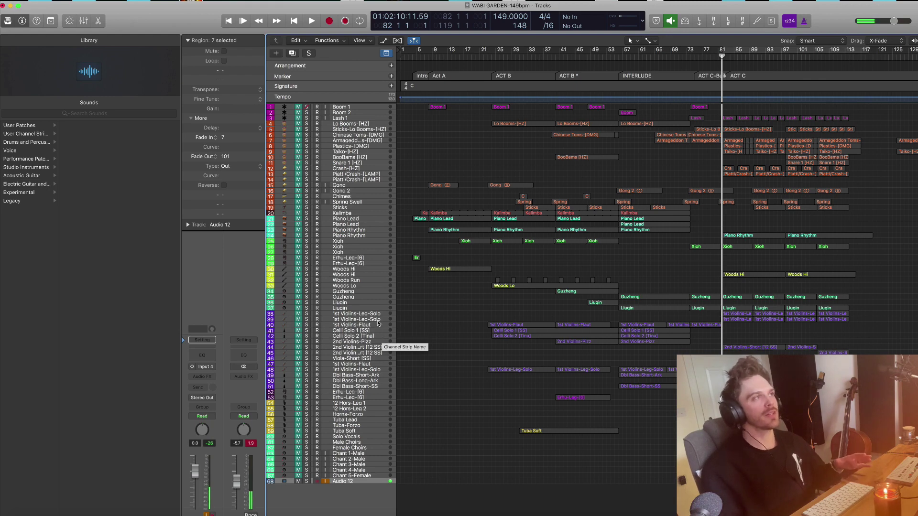
# Step: Hide all 67 tracks above Audio 12 and make the Audio 12 track taller
pyautogui.click(346, 476)
pyautogui.keyDown('shift'); pyautogui.click(350, 112); pyautogui.keyUp('shift')
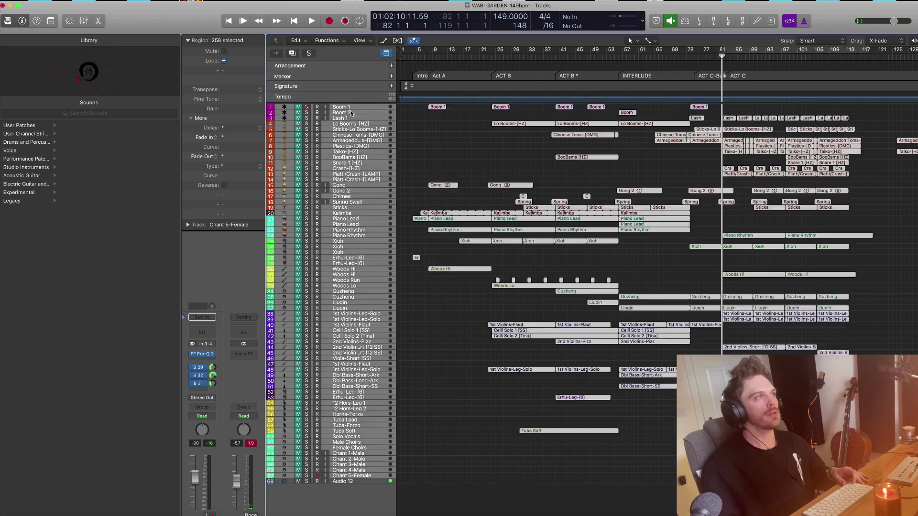
pyautogui.rightClick(349, 154)
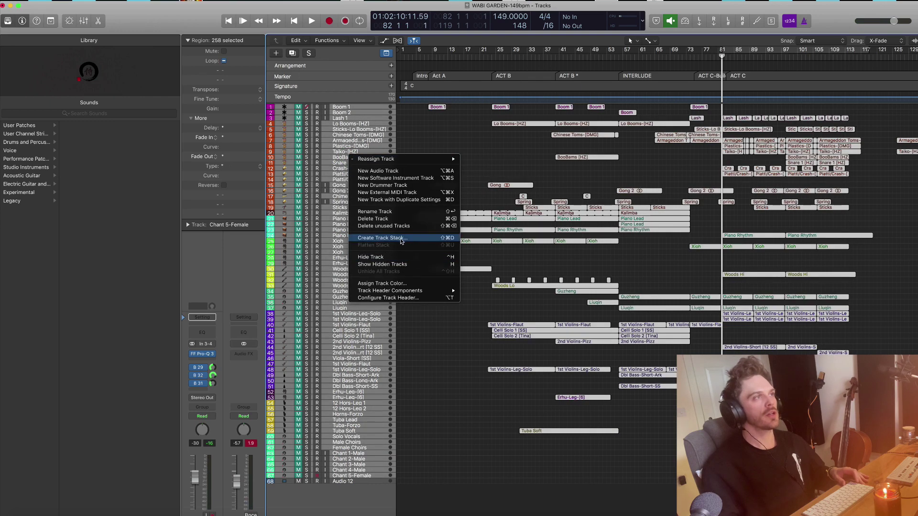
pyautogui.click(371, 259)
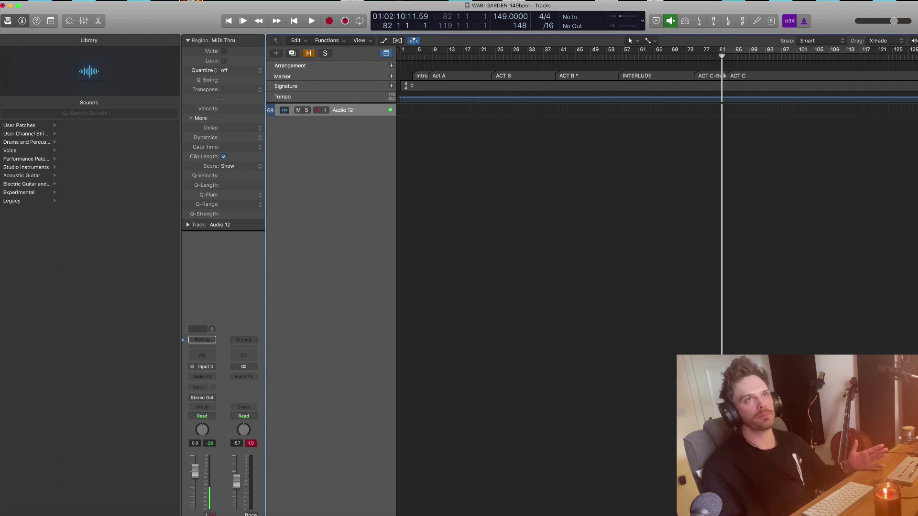
pyautogui.press('super+Down')
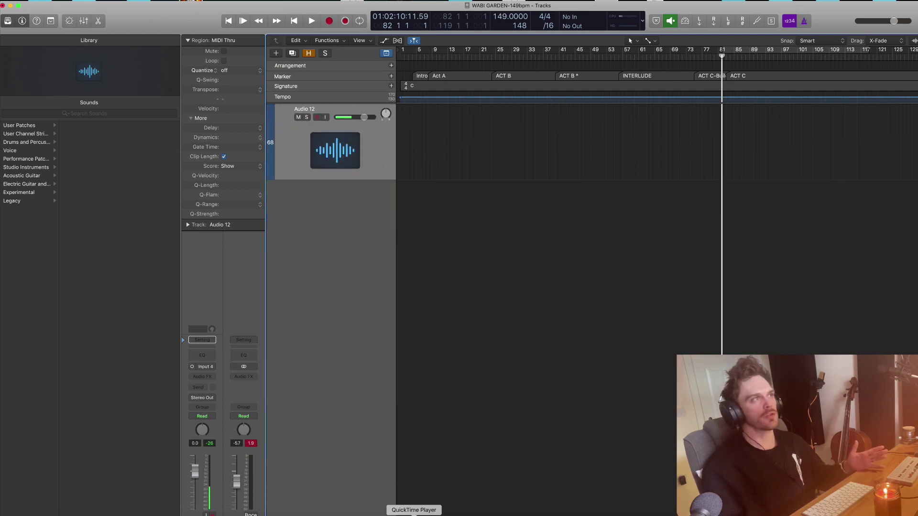
# Step: Preview the guzheng midlow E and midhigh E samples in Splice, then drop midhigh E onto Audio 12
pyautogui.click(303, 515)
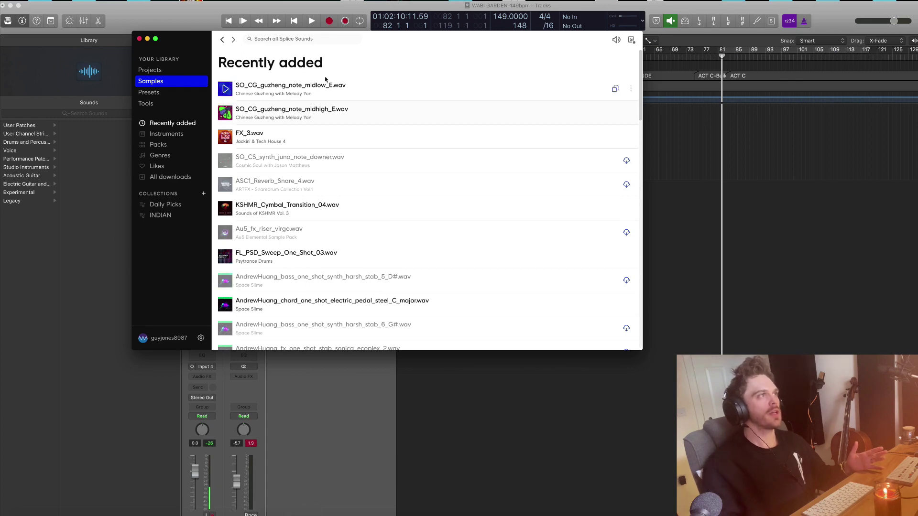
pyautogui.moveTo(404, 52); pyautogui.dragTo(478, 162)
pyautogui.click(302, 202)
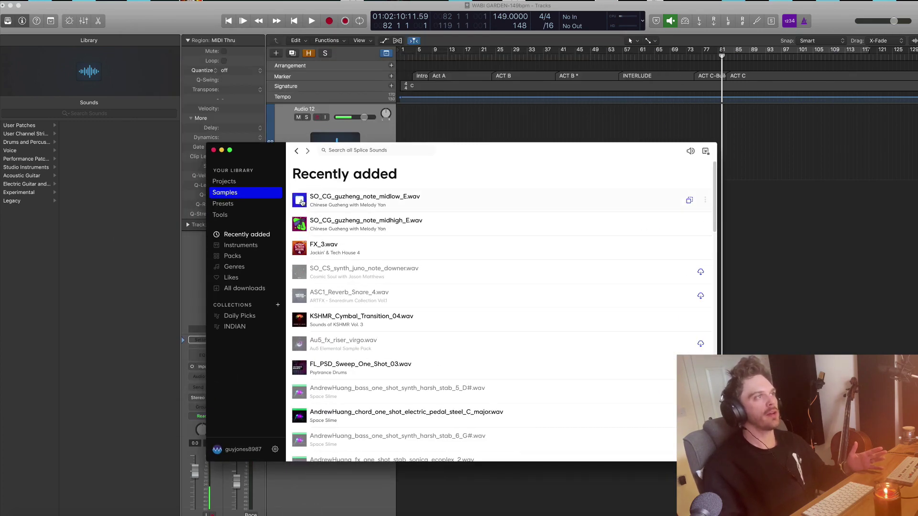
pyautogui.click(302, 225)
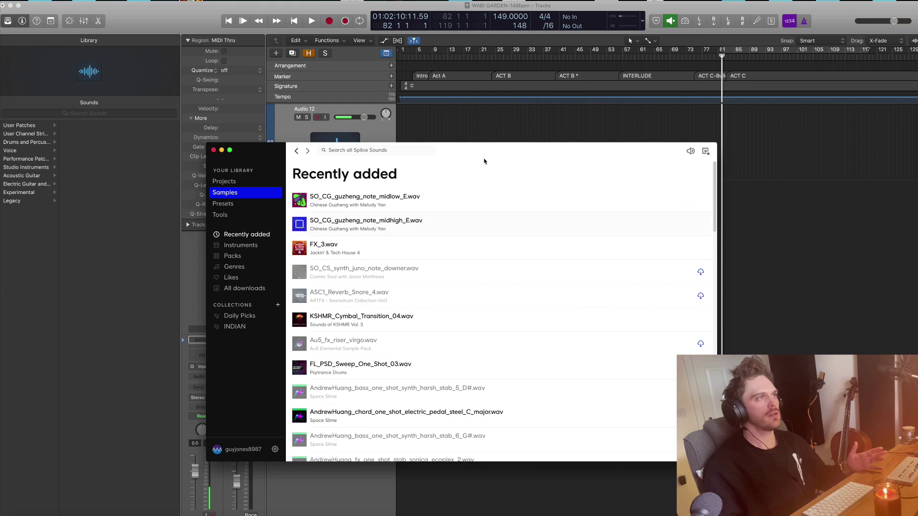
pyautogui.moveTo(478, 156); pyautogui.dragTo(550, 302)
pyautogui.moveTo(397, 368); pyautogui.dragTo(429, 164)
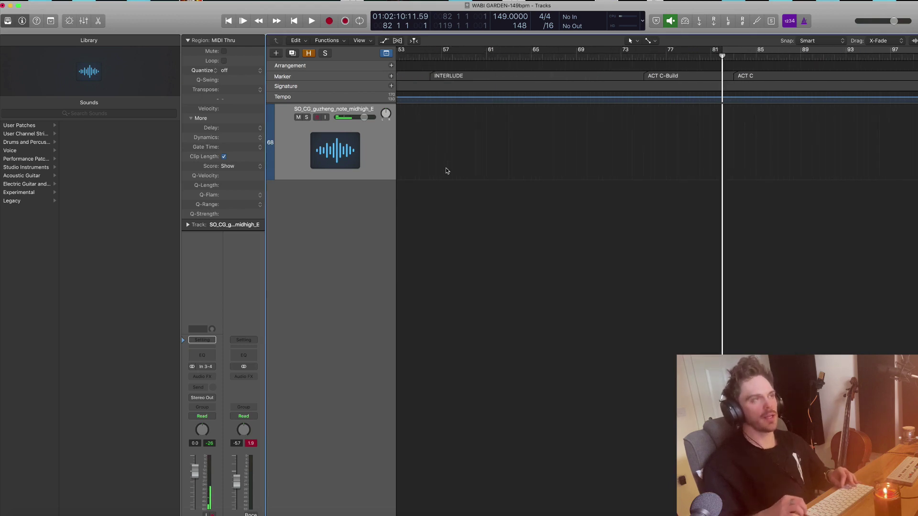
# Step: Play the guzheng note, then move its region and the playhead to start at bar 7
pyautogui.hscroll(-10, 447, 171)
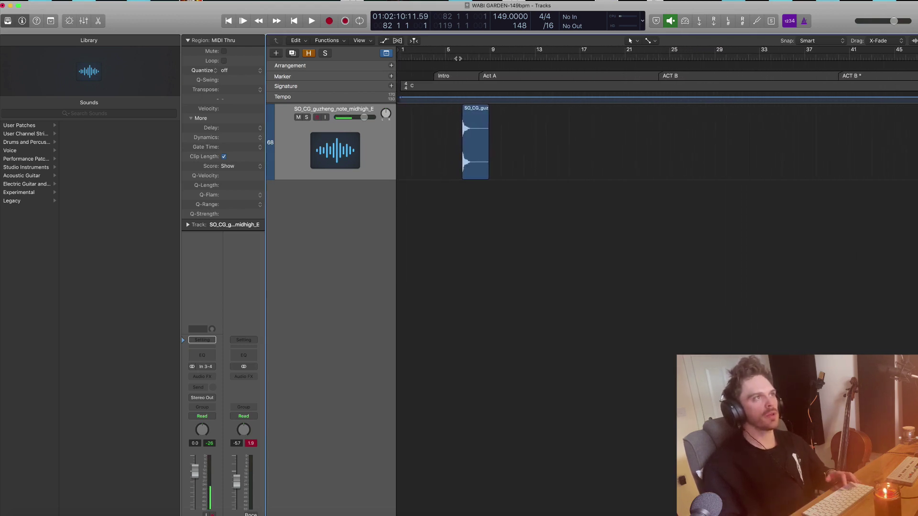
pyautogui.press('space')
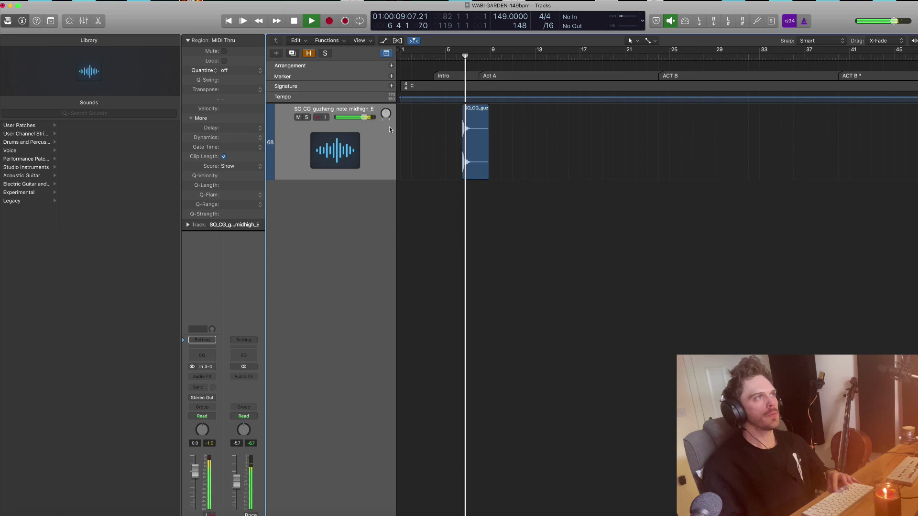
pyautogui.press('space')
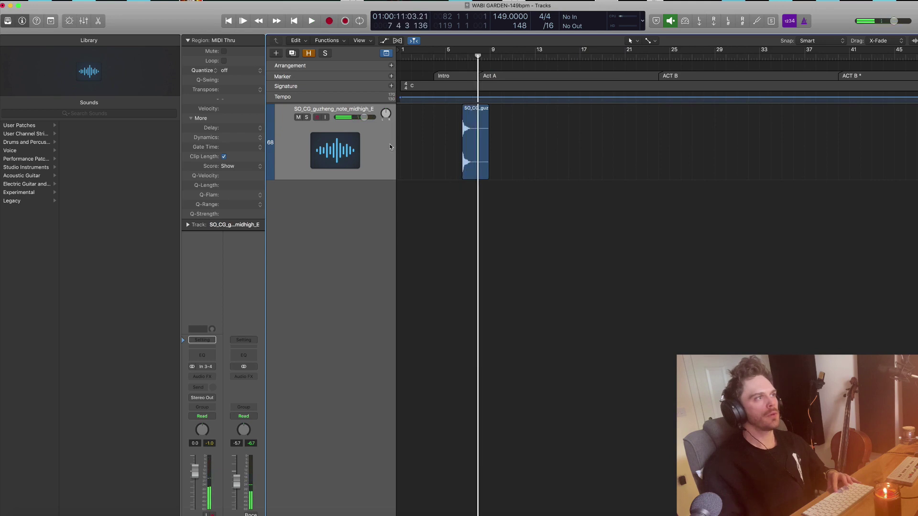
pyautogui.press('super+Right')
pyautogui.press('super+Right')
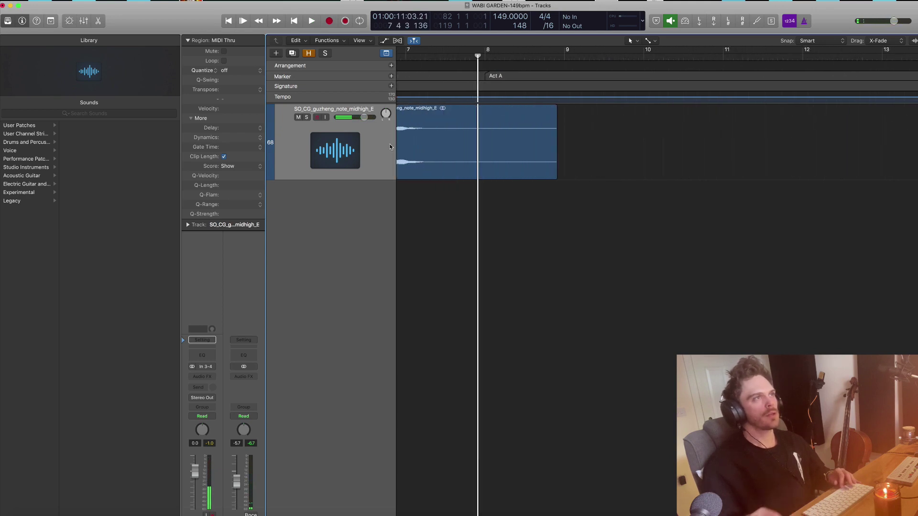
pyautogui.moveTo(462, 162); pyautogui.dragTo(503, 162)
pyautogui.click(474, 57)
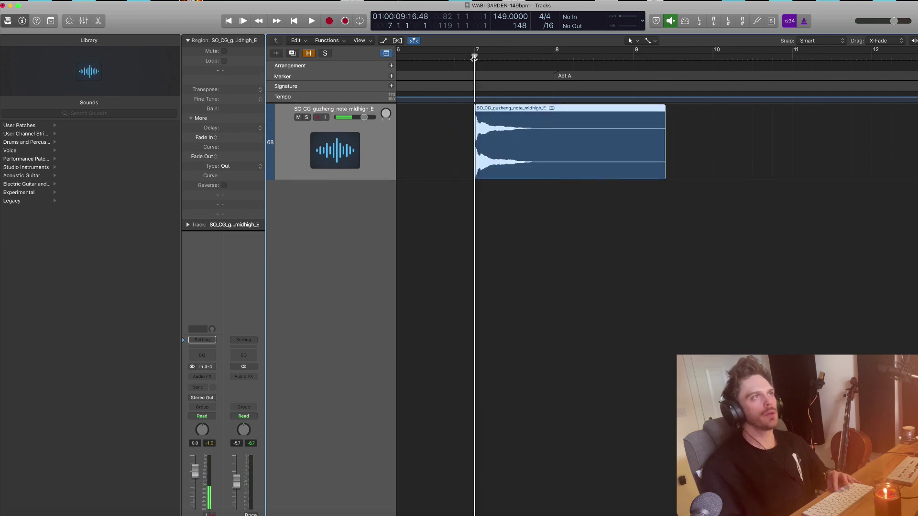
# Step: Insert FF Pro-Q 3 on the guzheng track with a low cut around 285 Hz
pyautogui.click(200, 377)
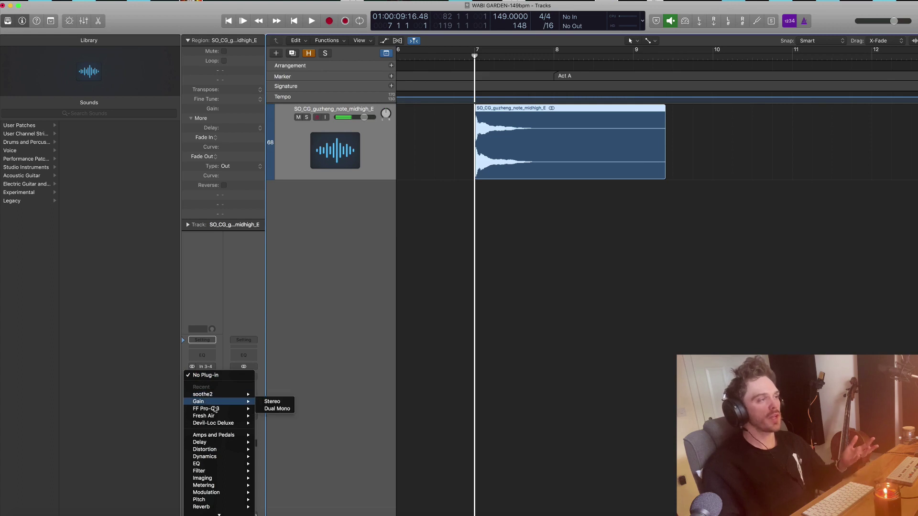
pyautogui.click(326, 340)
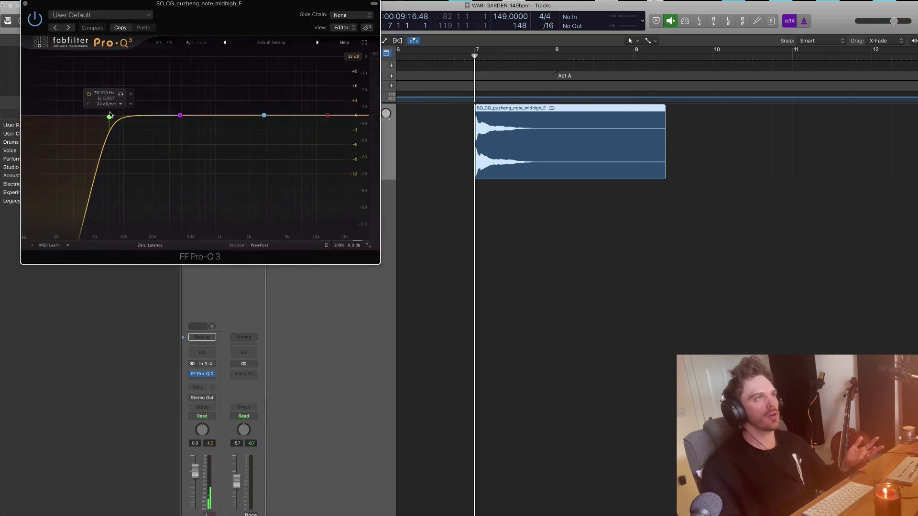
pyautogui.moveTo(109, 118); pyautogui.dragTo(193, 118)
pyautogui.press('space')
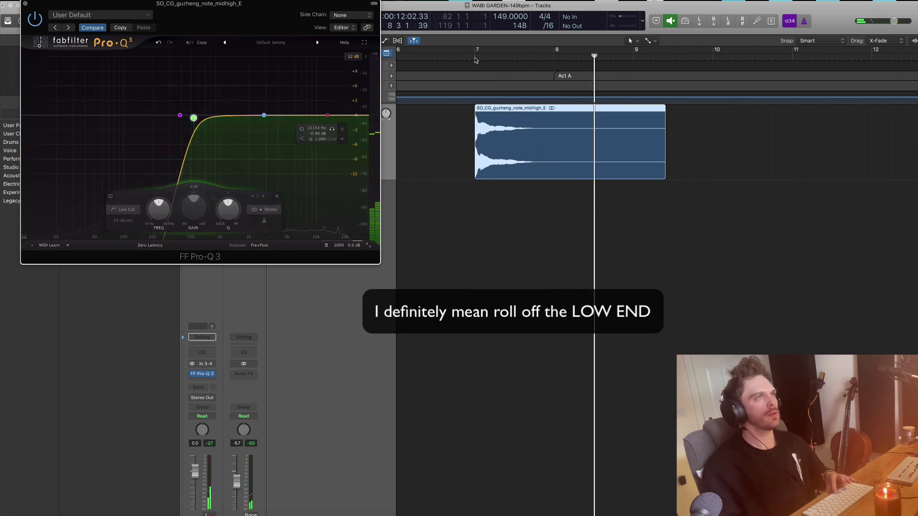
# Step: Loop bars 7–10 and fine-tune the Pro-Q 3 low cut to about 511 Hz
pyautogui.moveTo(475, 52); pyautogui.dragTo(715, 56)
pyautogui.moveTo(476, 50); pyautogui.dragTo(455, 49)
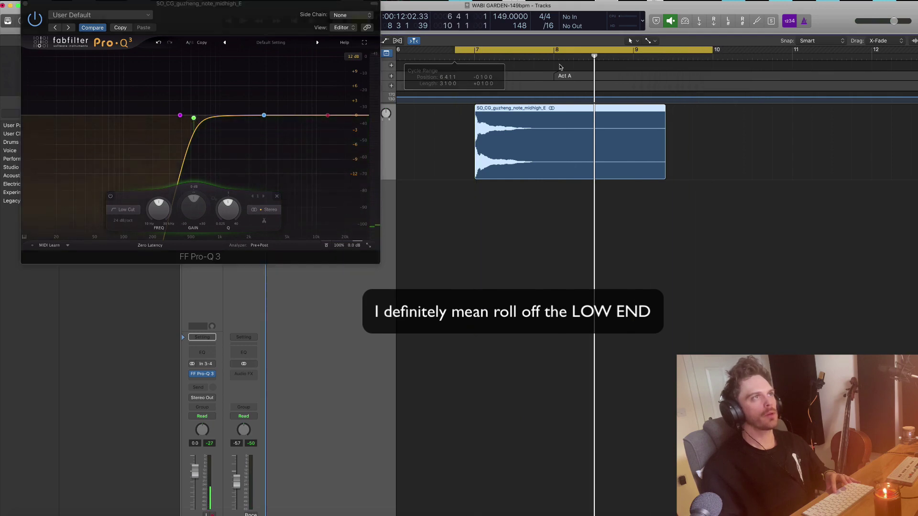
pyautogui.moveTo(715, 50); pyautogui.dragTo(772, 51)
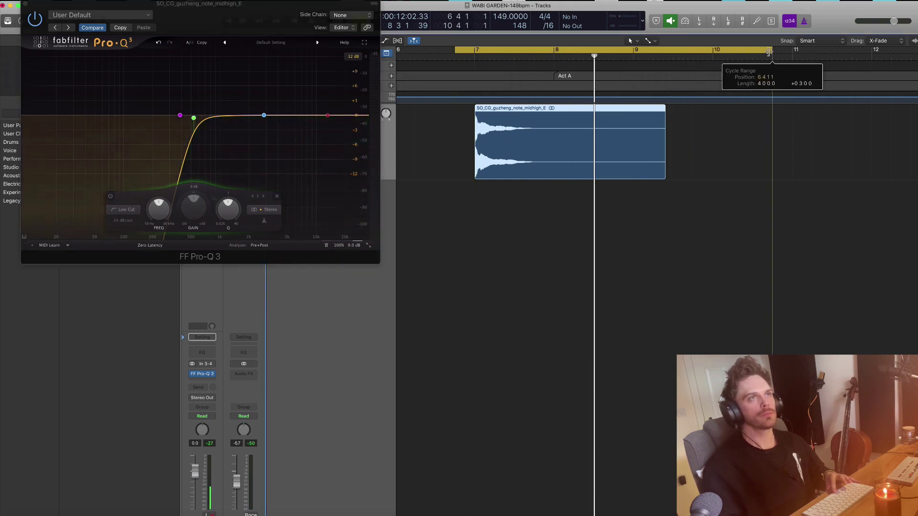
pyautogui.press('space')
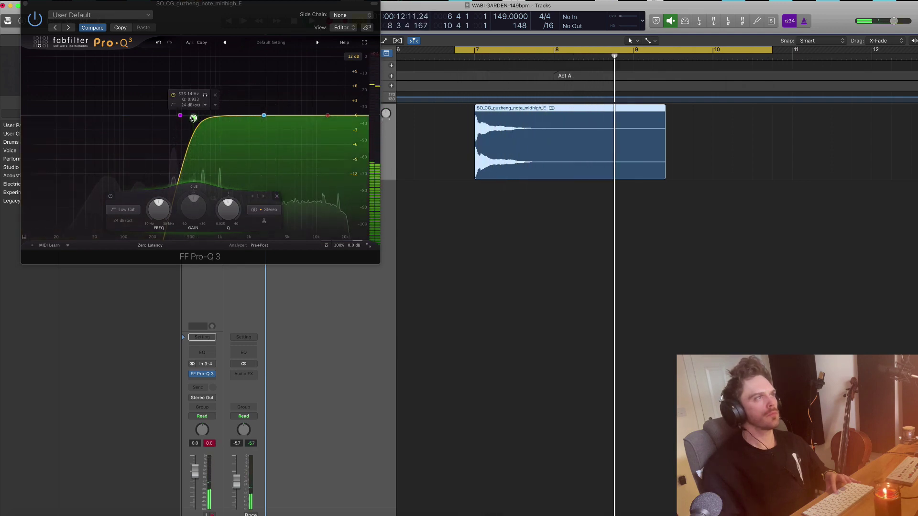
pyautogui.moveTo(193, 118); pyautogui.dragTo(203, 118)
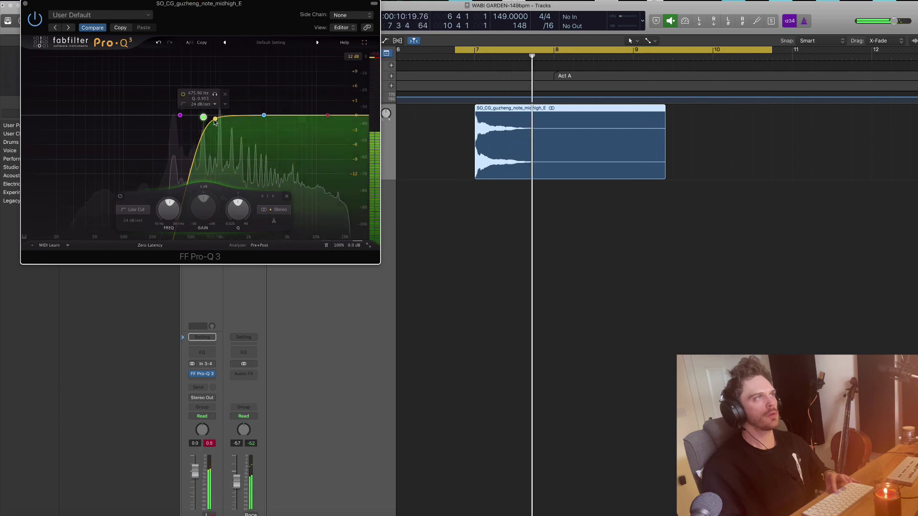
pyautogui.moveTo(203, 117); pyautogui.dragTo(193, 119)
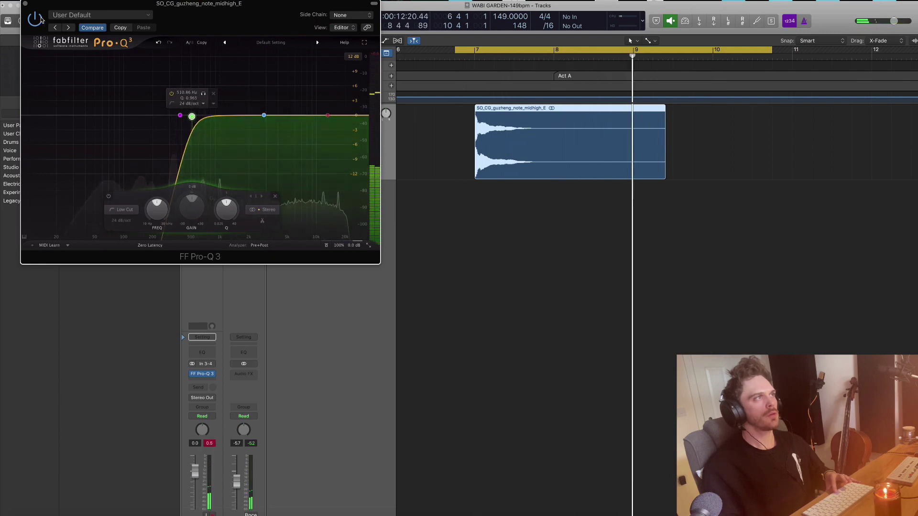
pyautogui.click(25, 4)
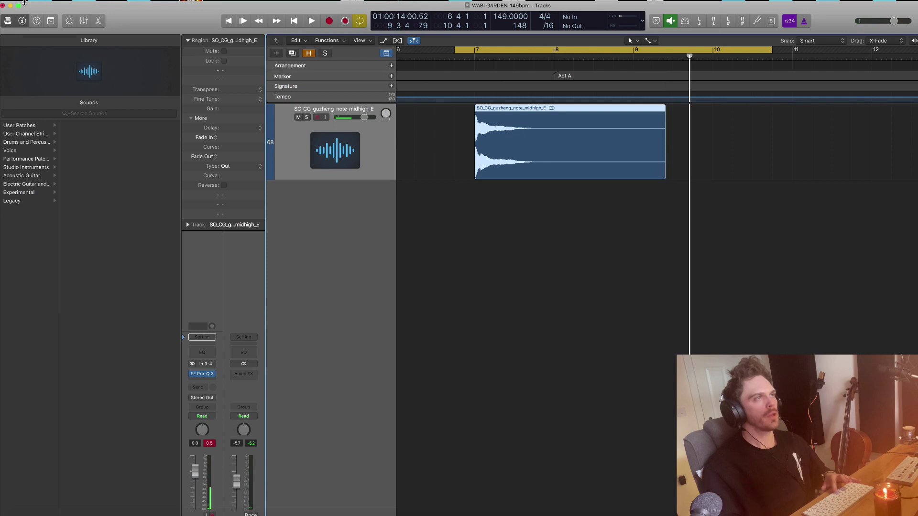
# Step: Insert Sonsig Rev-A in stereo after the Pro-Q 3 and stretch the cycle to about bar 18
pyautogui.click(210, 443)
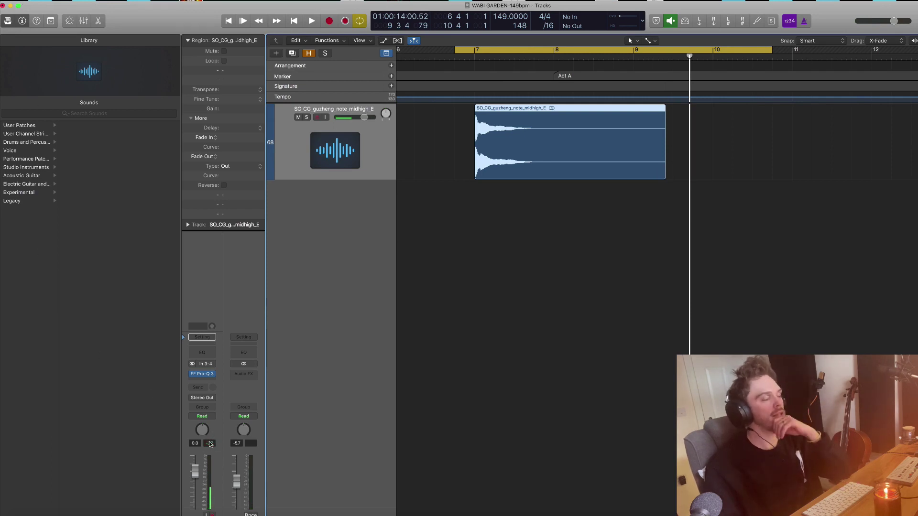
pyautogui.click(202, 381)
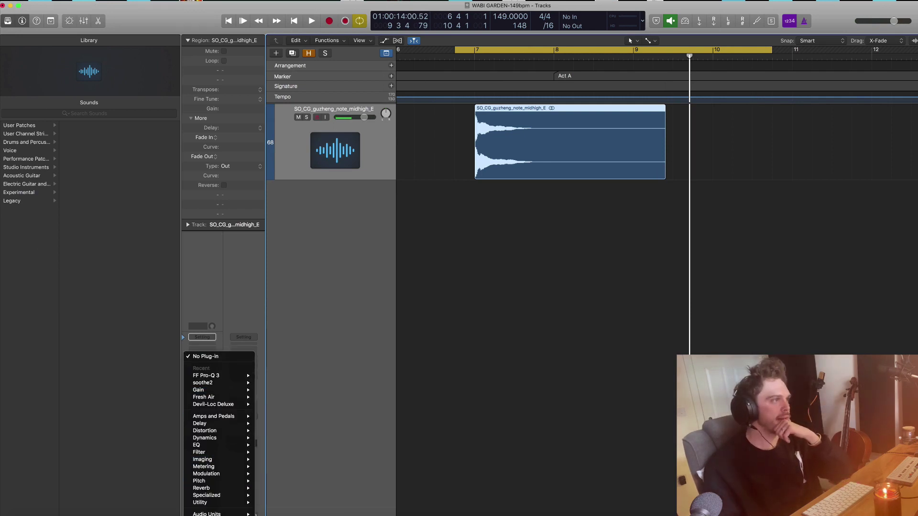
pyautogui.moveTo(222, 513)
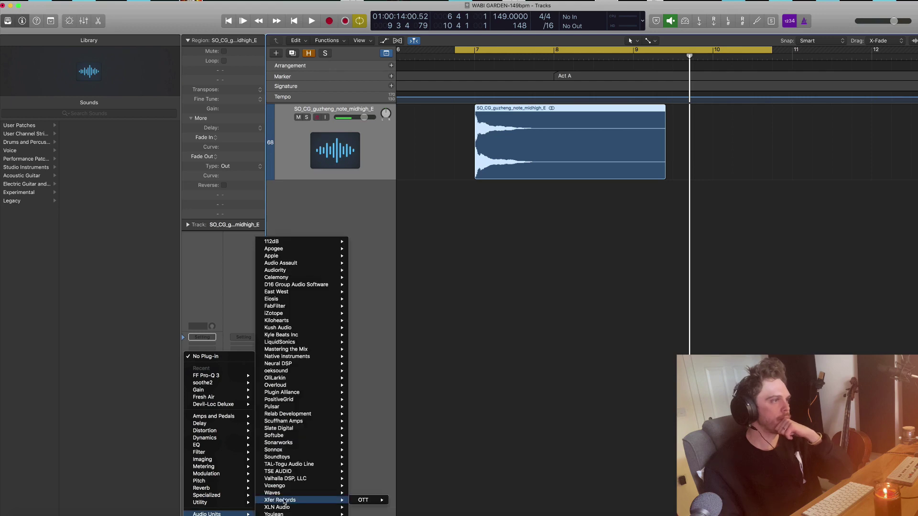
pyautogui.moveTo(292, 414)
pyautogui.moveTo(382, 429)
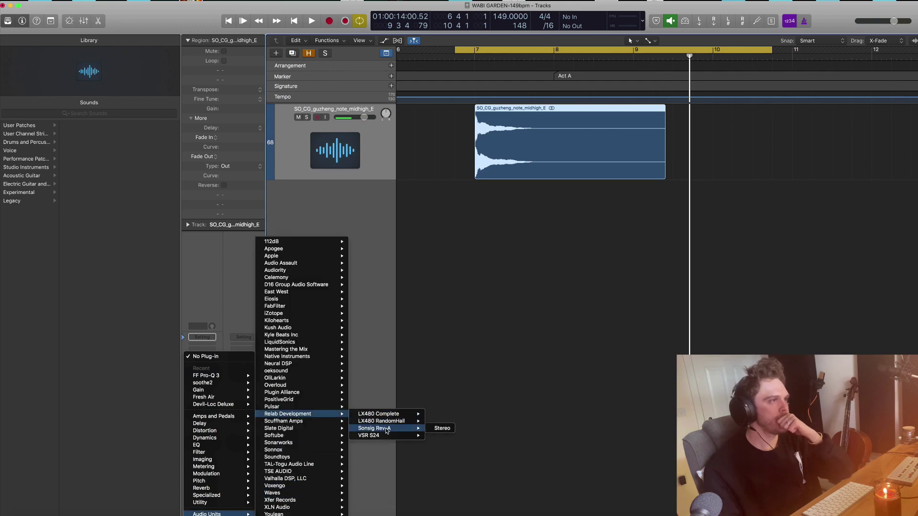
pyautogui.click(442, 428)
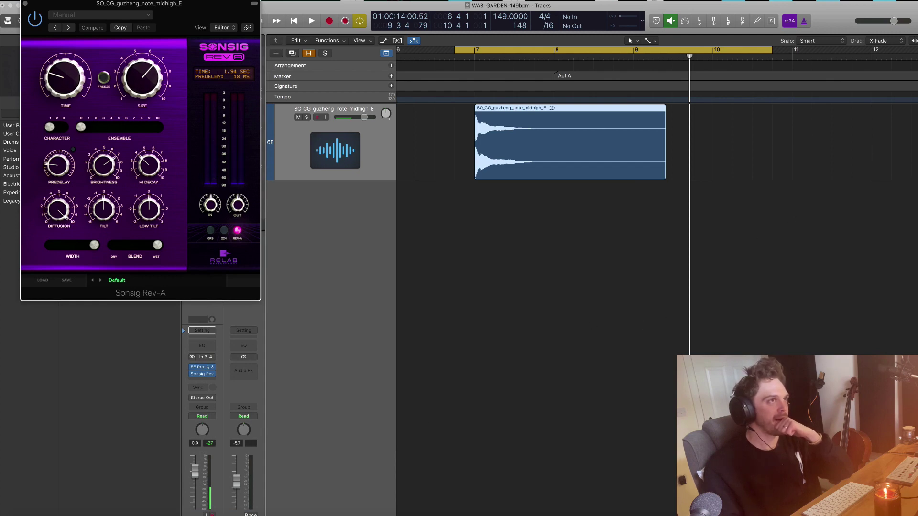
pyautogui.scroll(-3, 821, 59)
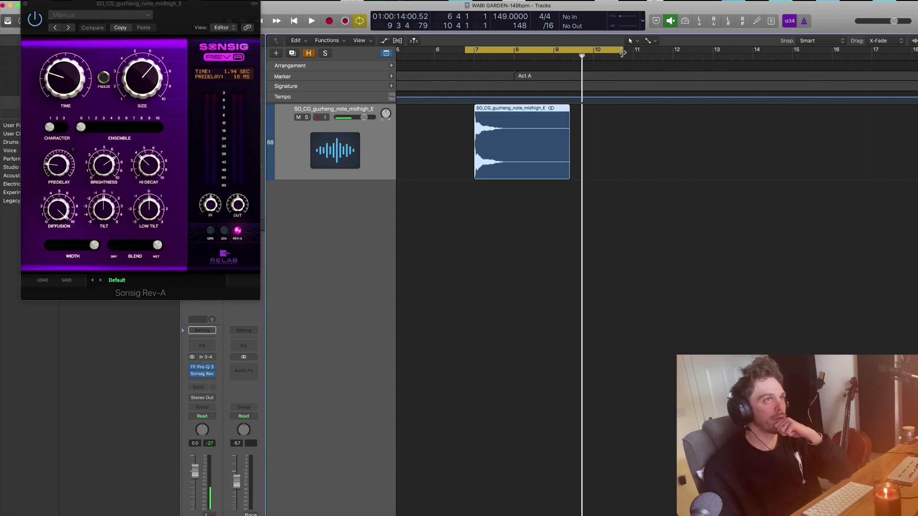
pyautogui.moveTo(622, 53); pyautogui.dragTo(917, 53)
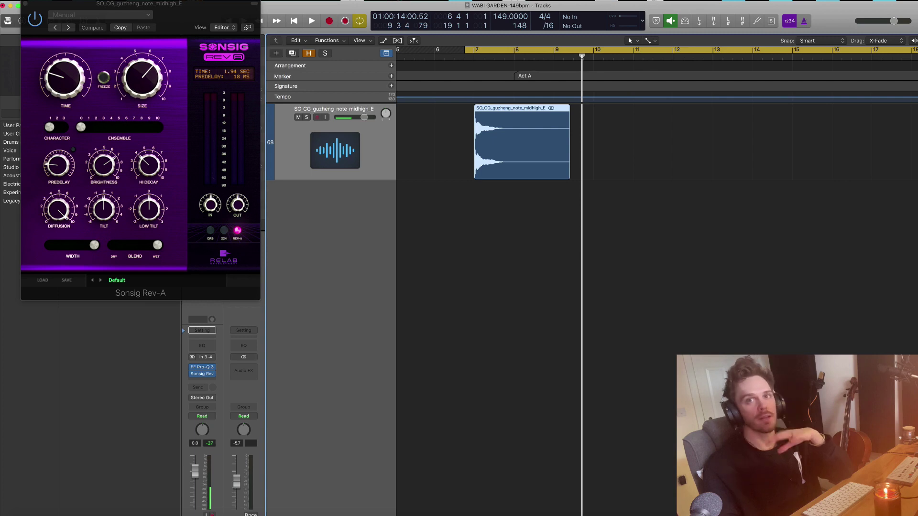
# Step: Load the Blue Comet factory preset on the Sonsig Rev-A reverb
pyautogui.click(98, 15)
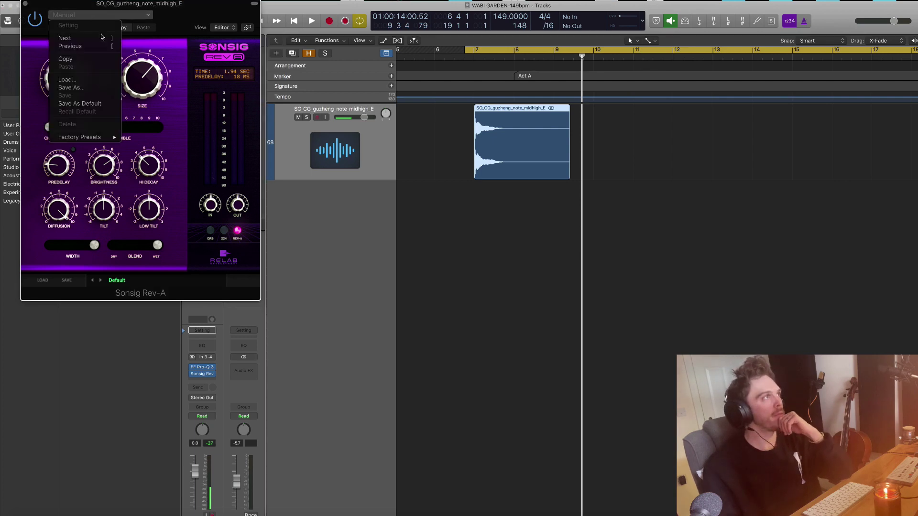
pyautogui.moveTo(92, 138)
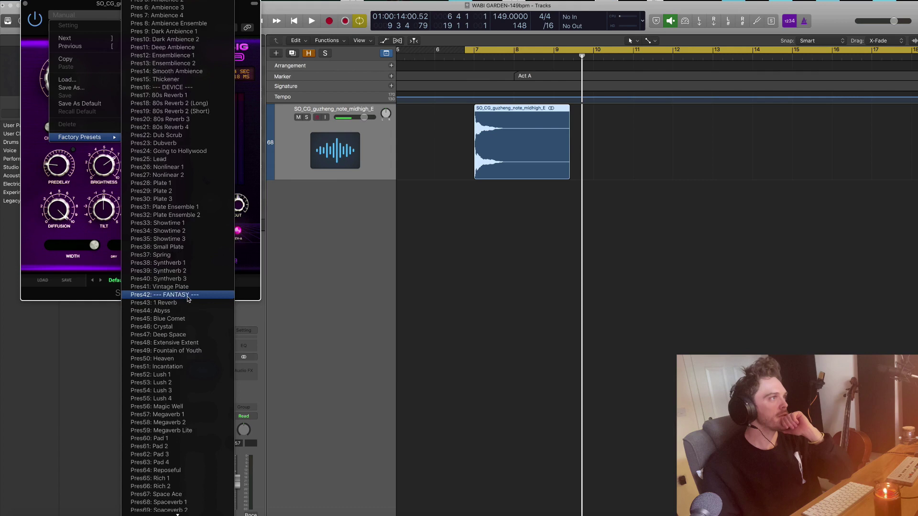
pyautogui.click(176, 270)
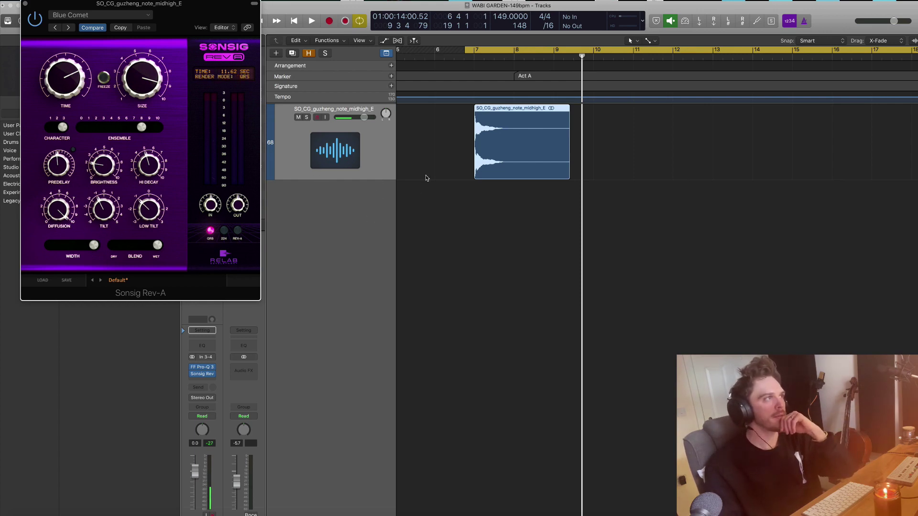
# Step: Lower the reverb blend in small steps while looping the note, then set the playhead near bar 13
pyautogui.moveTo(160, 247); pyautogui.dragTo(136, 252)
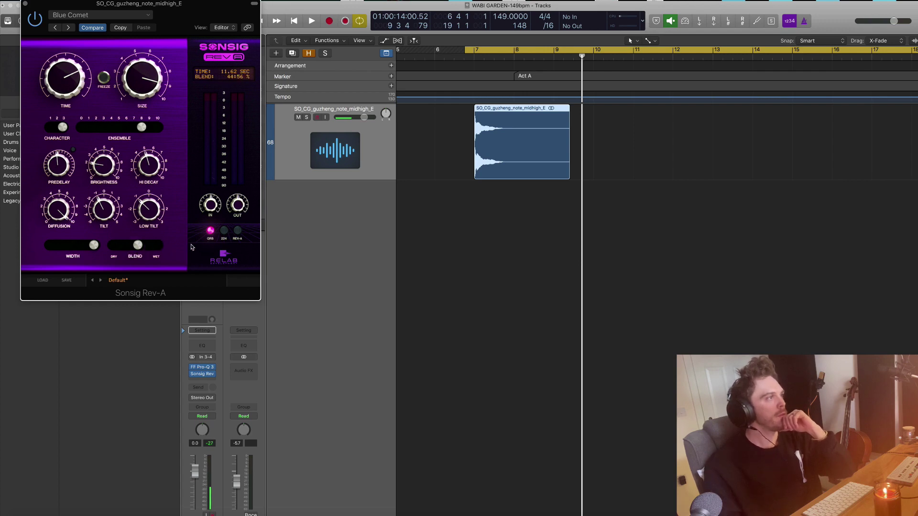
pyautogui.press('space')
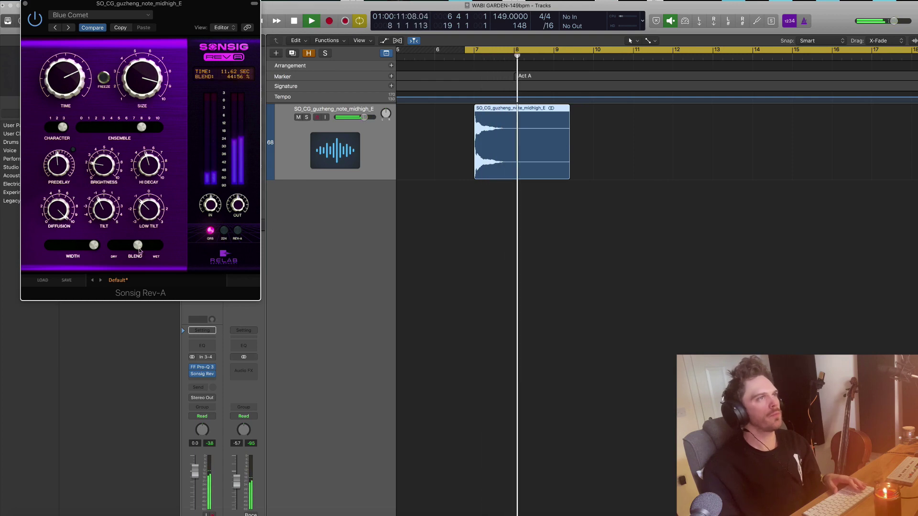
pyautogui.moveTo(138, 246); pyautogui.dragTo(148, 249)
pyautogui.press('space')
pyautogui.press('space')
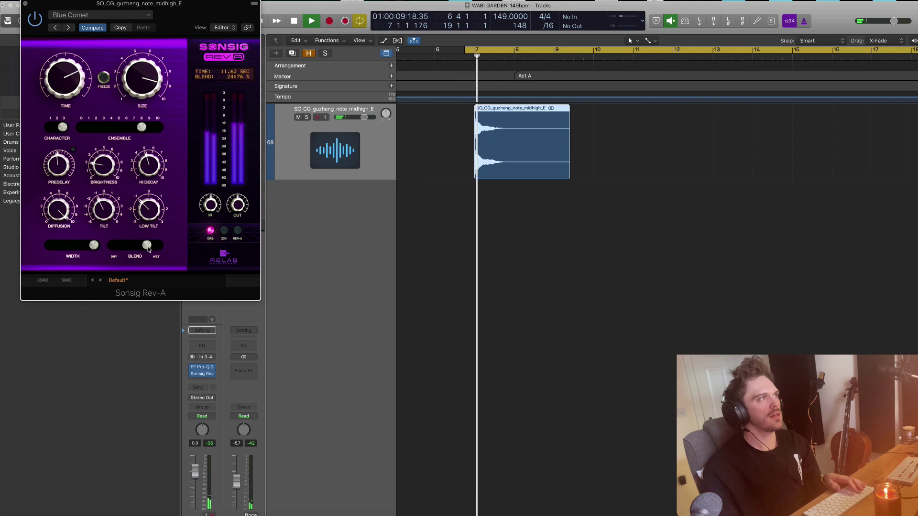
pyautogui.moveTo(148, 249); pyautogui.dragTo(146, 255)
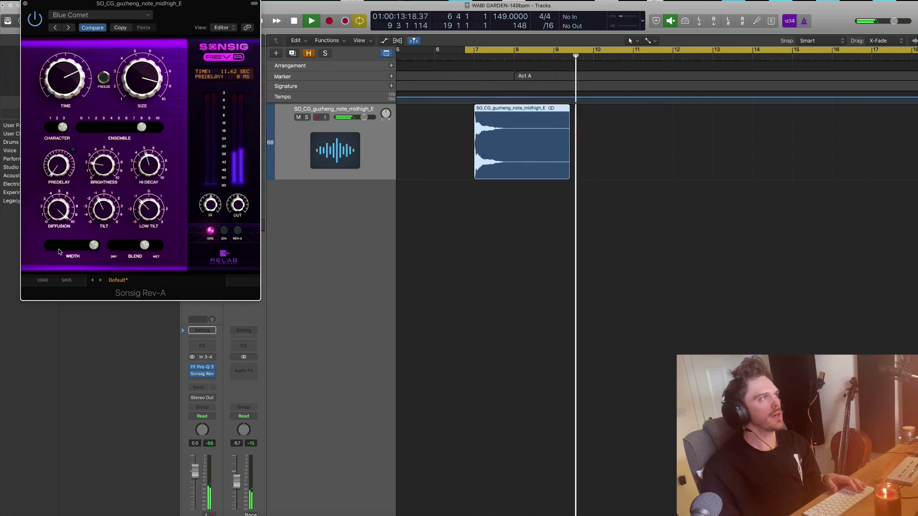
pyautogui.press('space')
pyautogui.press('space')
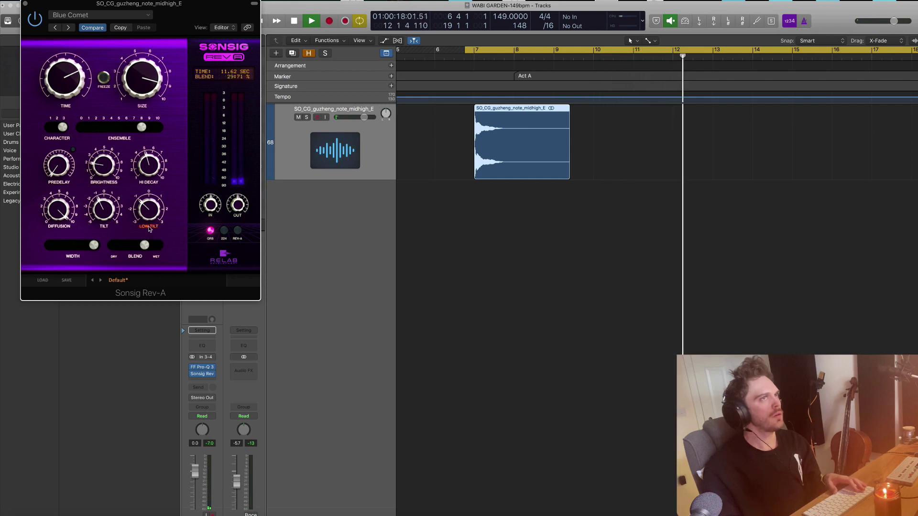
pyautogui.press('space')
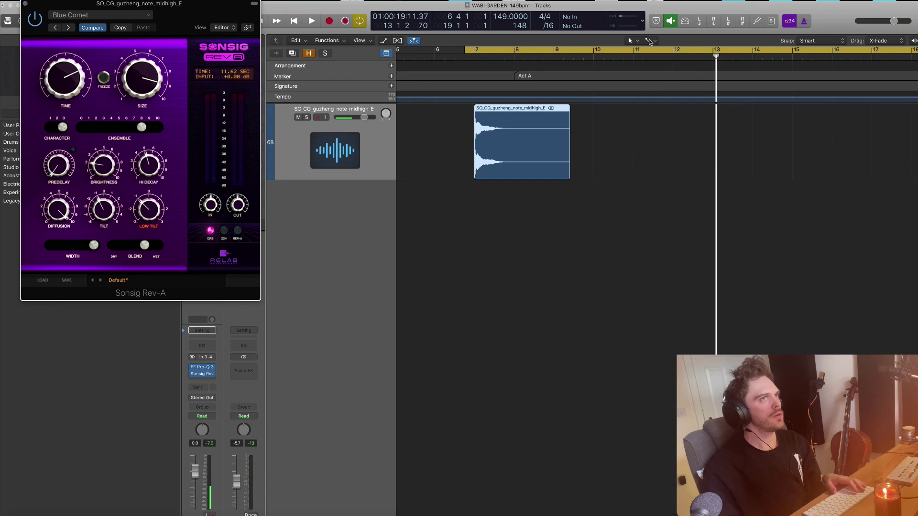
pyautogui.click(712, 57)
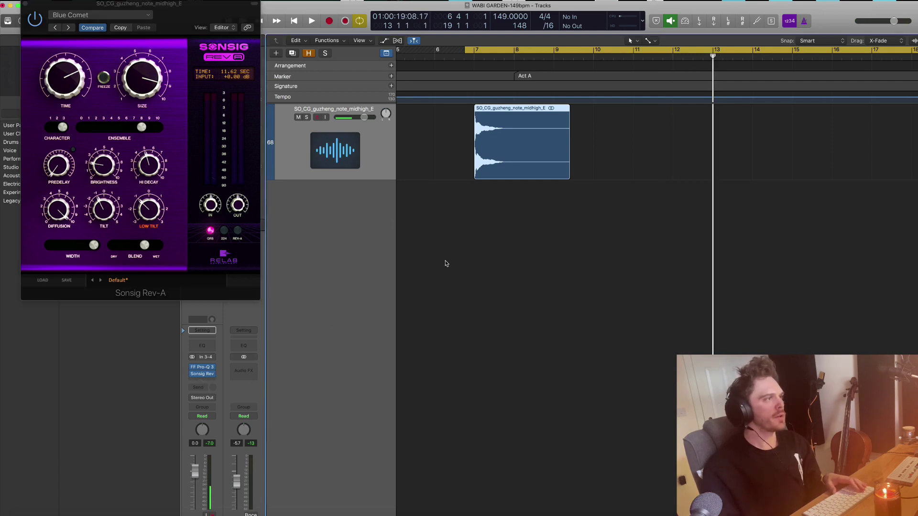
# Step: Insert a second FF Pro-Q 3 after the reverb with a 12 dB/oct high cut near 6 kHz
pyautogui.click(202, 375)
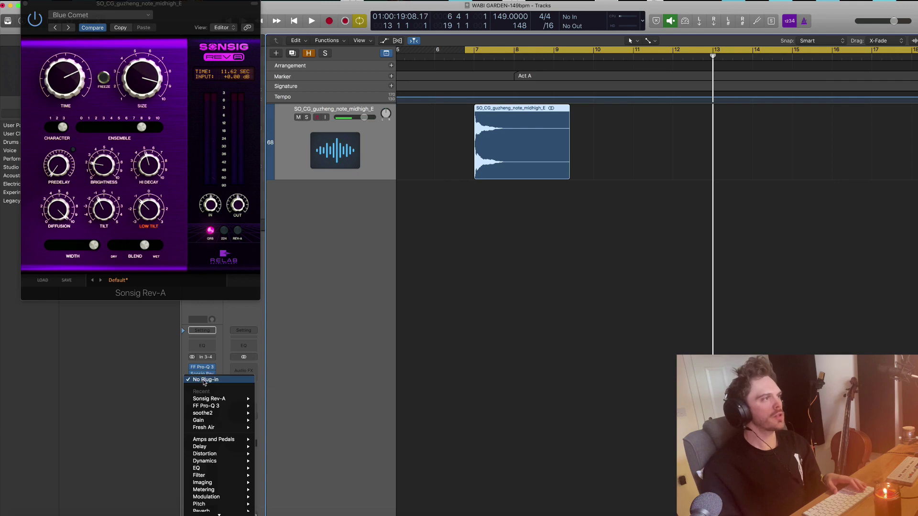
pyautogui.click(268, 407)
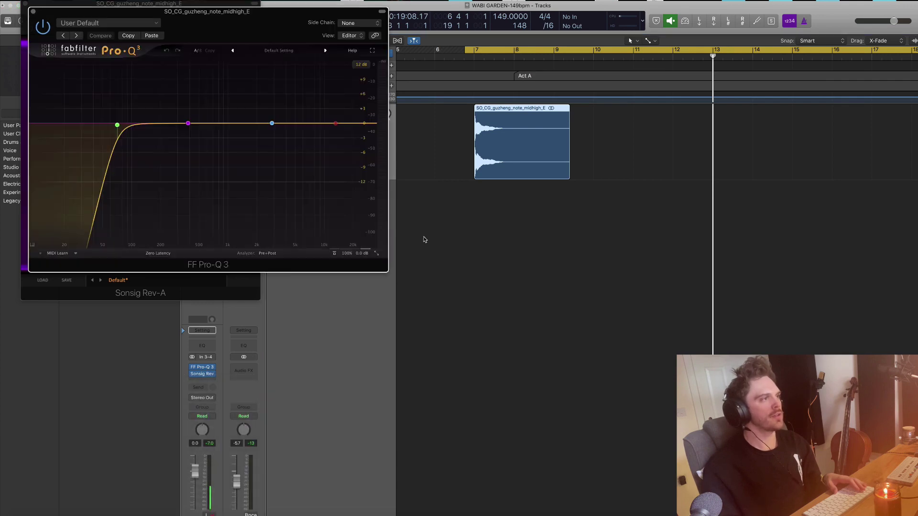
pyautogui.click(335, 123)
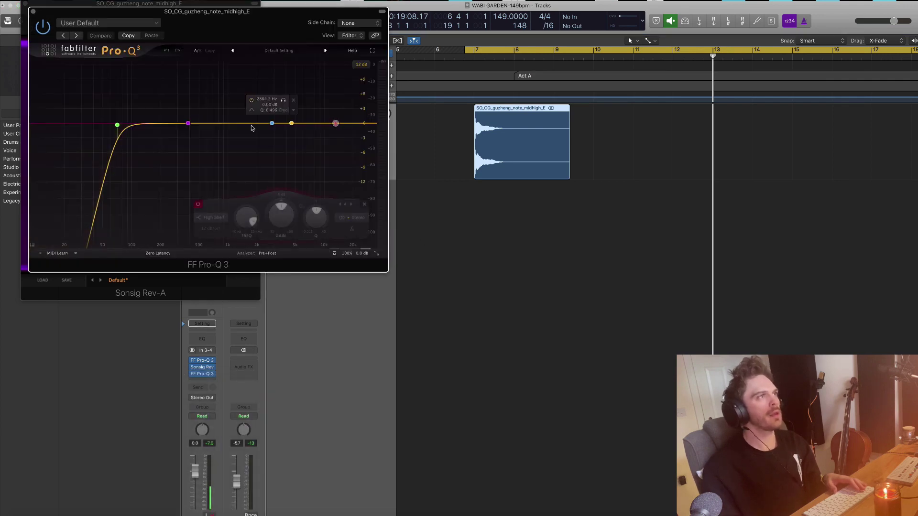
pyautogui.click(118, 125)
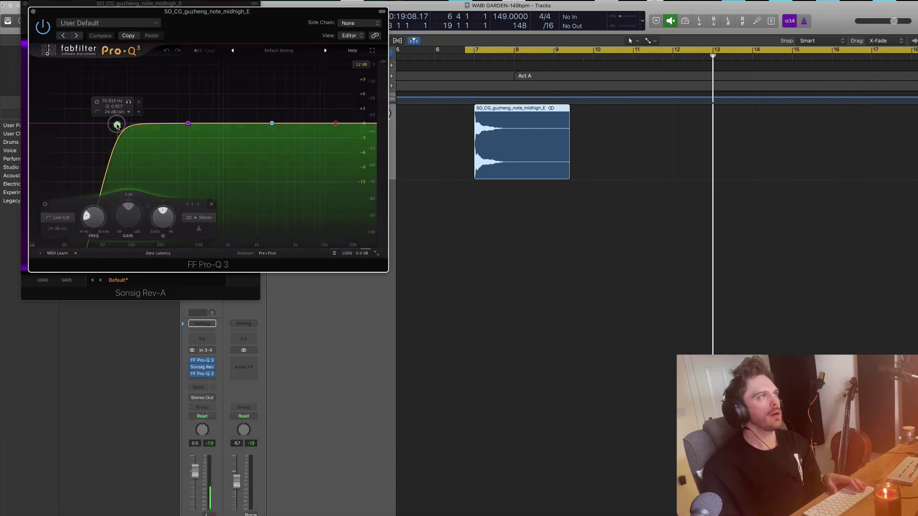
pyautogui.click(335, 124)
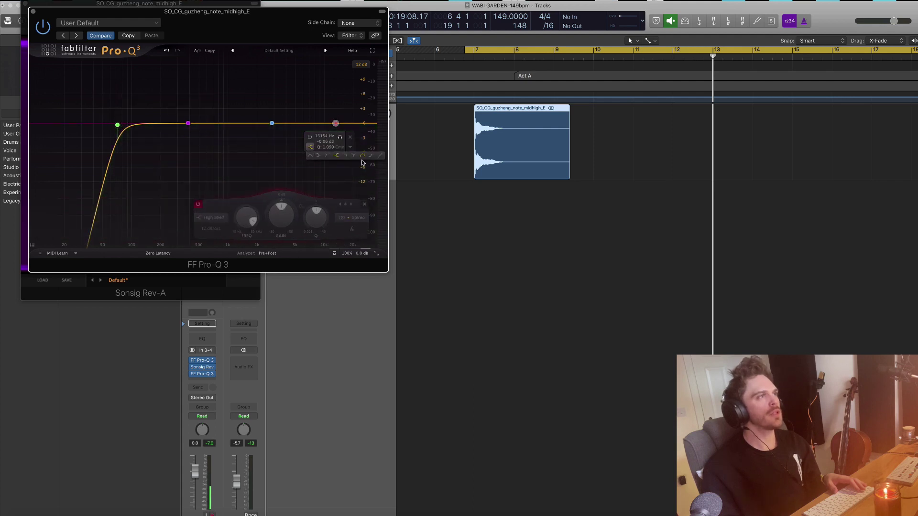
pyautogui.click(345, 155)
pyautogui.moveTo(335, 120); pyautogui.dragTo(297, 120)
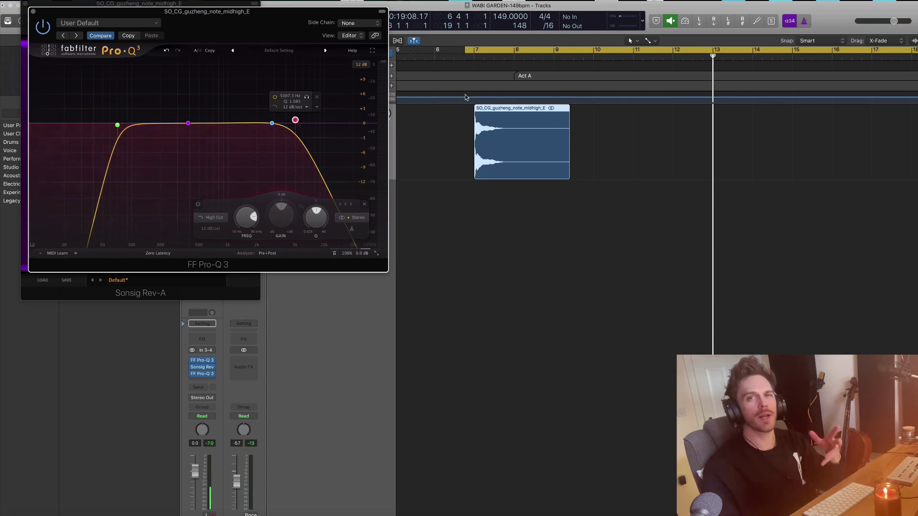
# Step: Compare the new EQ bypassed and active during playback, then close both plug-in windows
pyautogui.press('space')
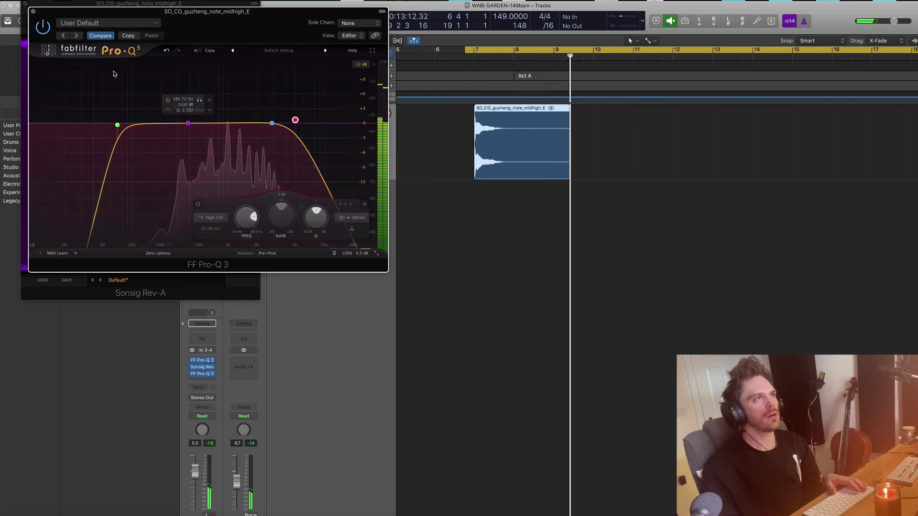
pyautogui.click(44, 27)
pyautogui.press('space')
pyautogui.press('space')
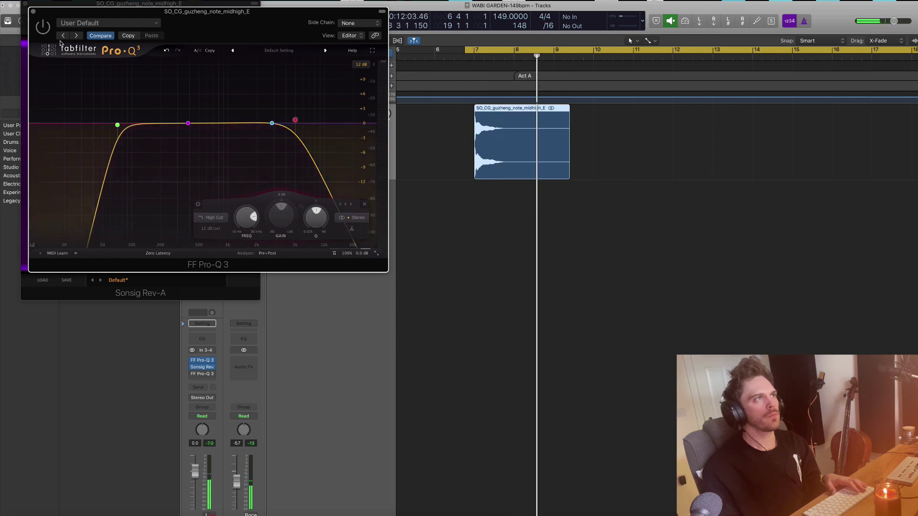
pyautogui.click(44, 27)
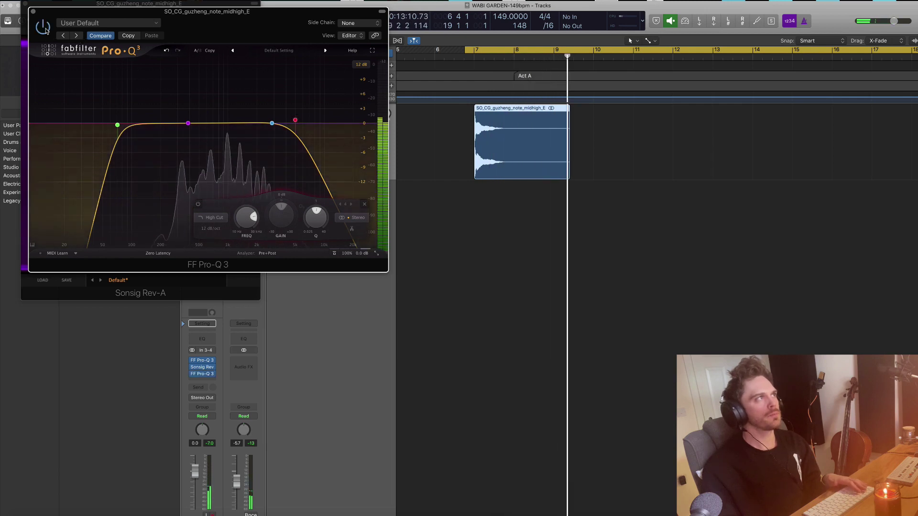
pyautogui.press('space')
pyautogui.press('space')
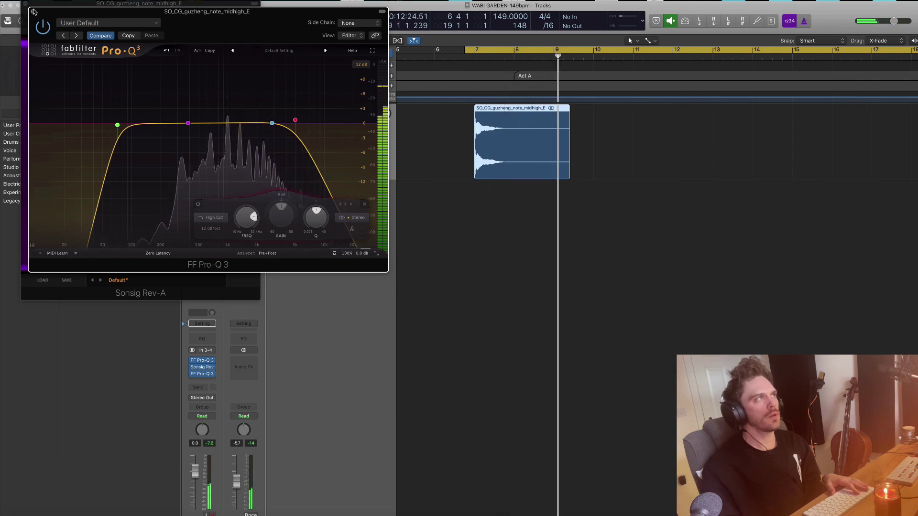
pyautogui.click(33, 11)
pyautogui.click(25, 3)
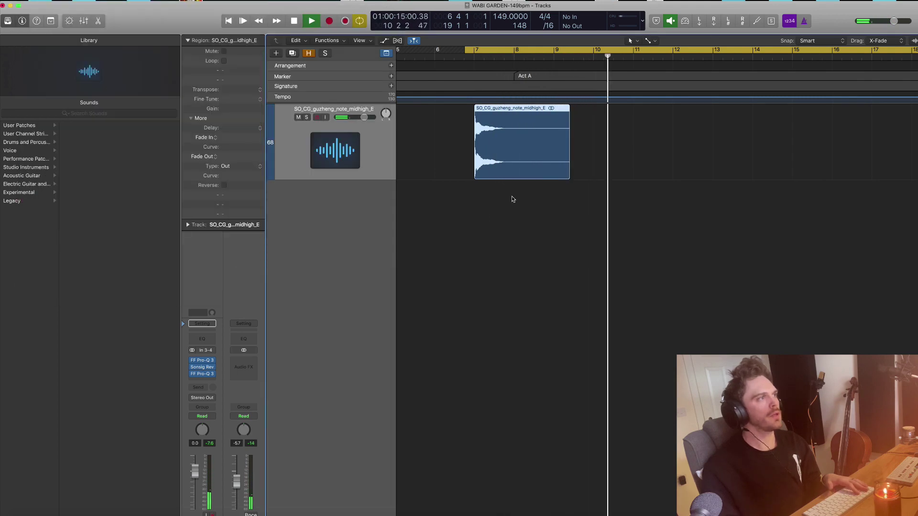
# Step: Insert Native Instruments Supercharger in stereo after the second Pro-Q 3
pyautogui.click(205, 381)
pyautogui.moveTo(243, 450)
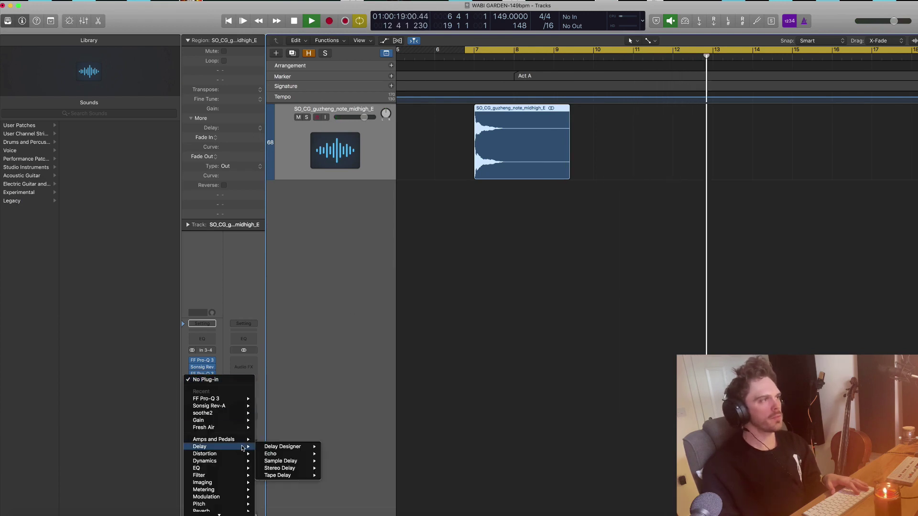
pyautogui.moveTo(242, 512)
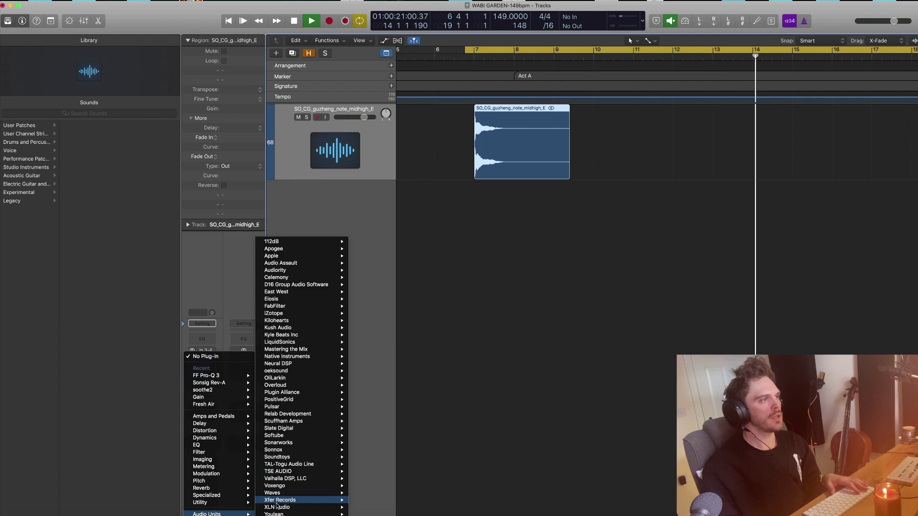
pyautogui.moveTo(306, 357)
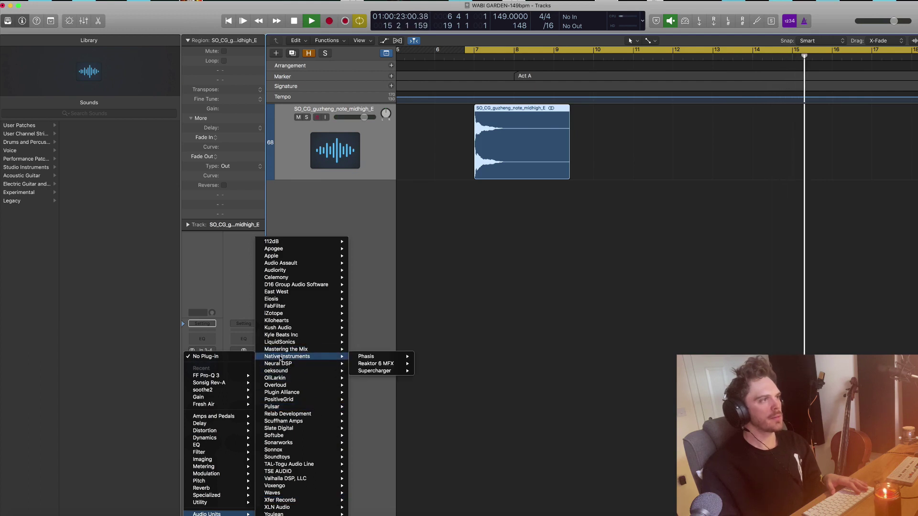
pyautogui.moveTo(379, 371)
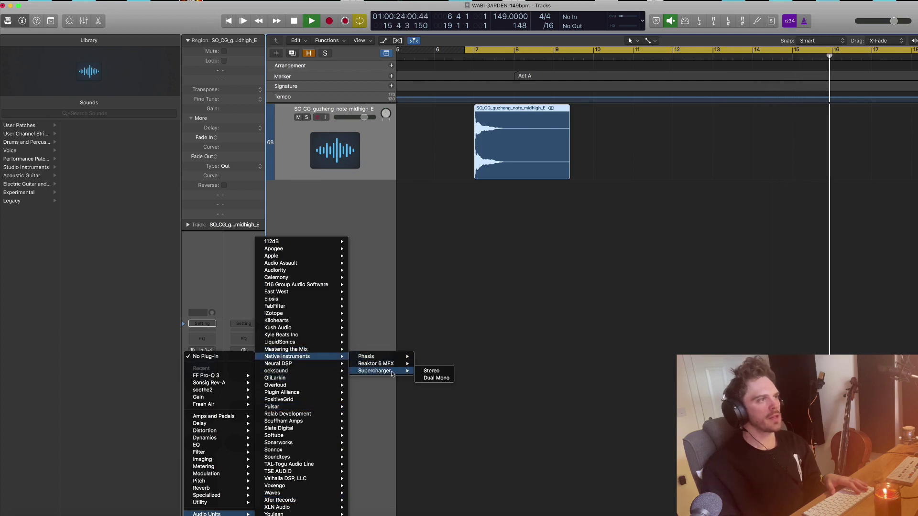
pyautogui.click(431, 371)
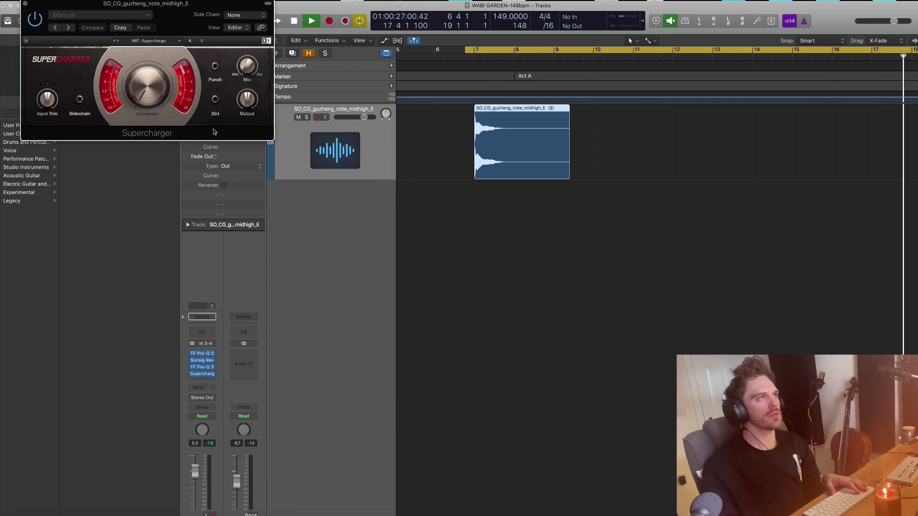
# Step: Turn Supercharger's compression up to 5.80 while auditioning the guzheng note
pyautogui.press('space')
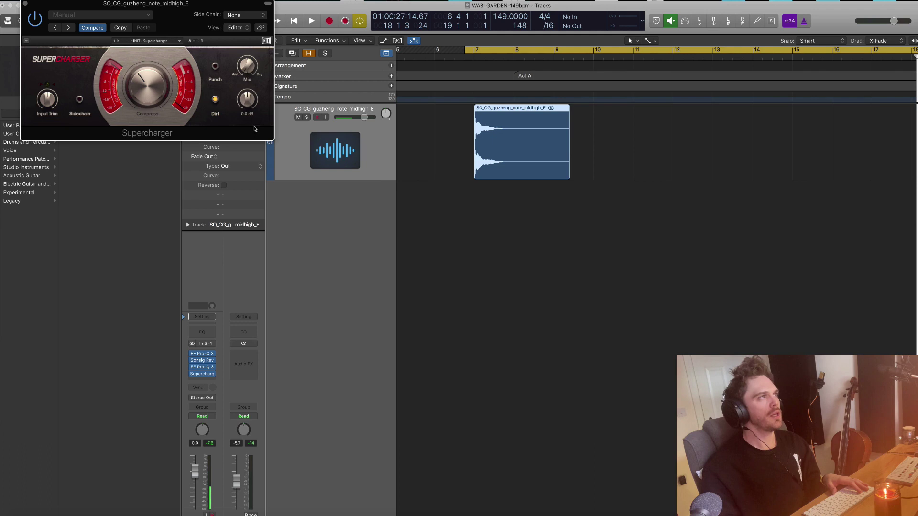
pyautogui.press('space')
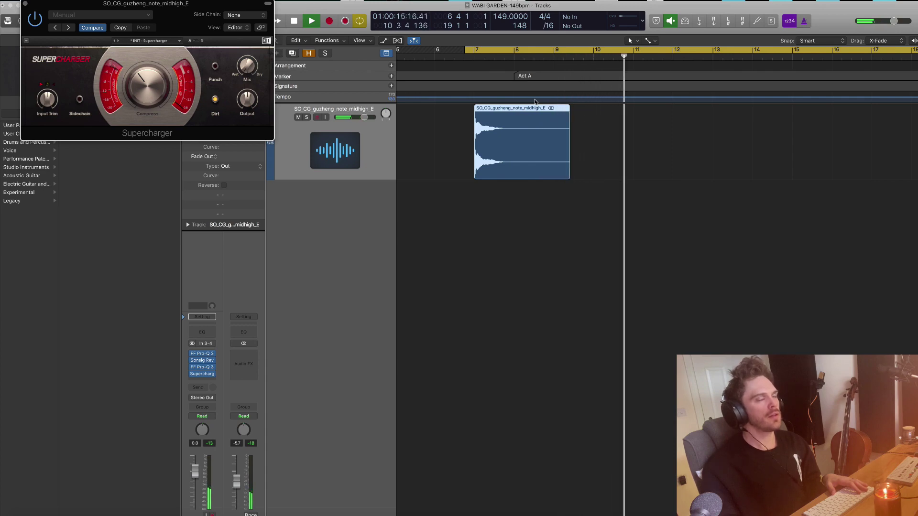
pyautogui.press('space')
pyautogui.press('space')
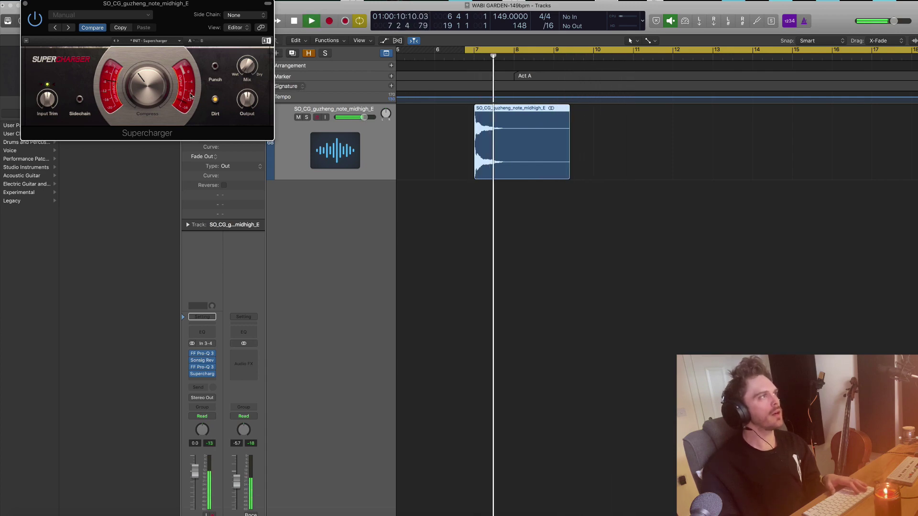
pyautogui.moveTo(144, 91); pyautogui.dragTo(144, 76)
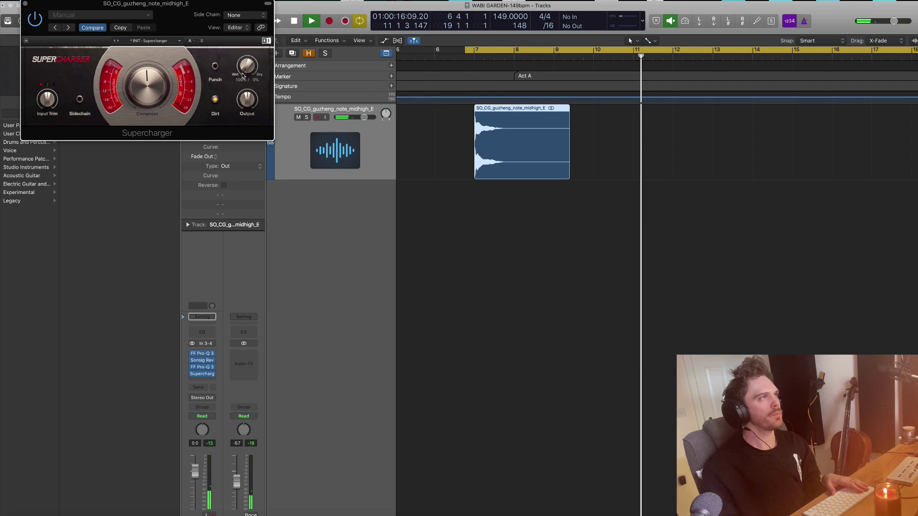
pyautogui.moveTo(155, 96)
pyautogui.press('space')
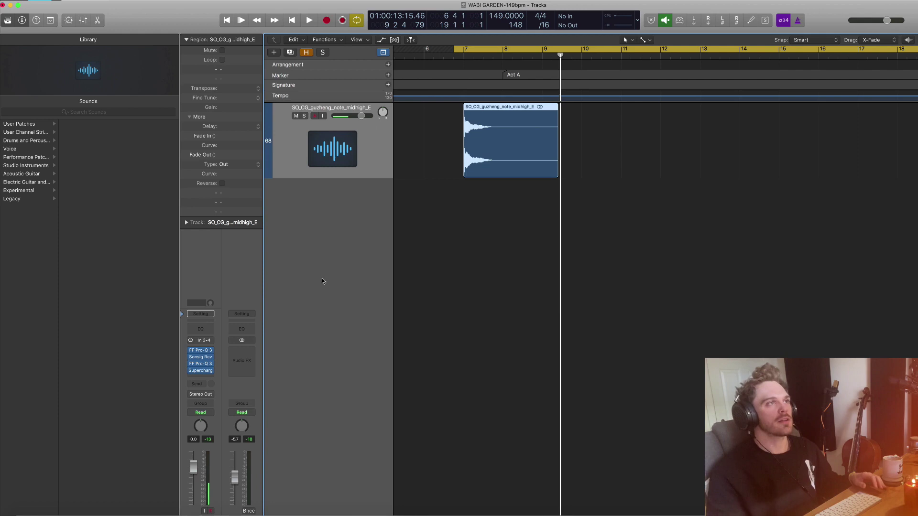
# Step: Bounce the guzheng region in place and extend the bounced bip region to include its tail
pyautogui.rightClick(528, 153)
pyautogui.click(545, 157)
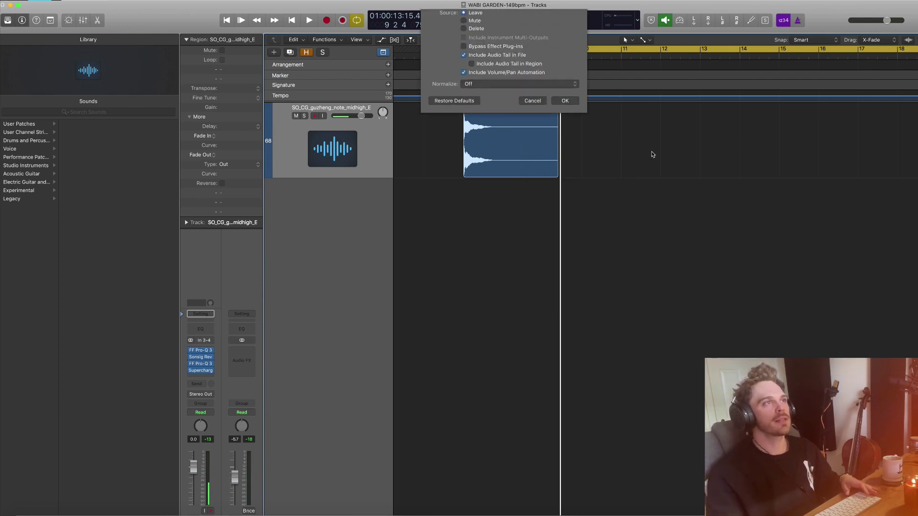
pyautogui.click(573, 154)
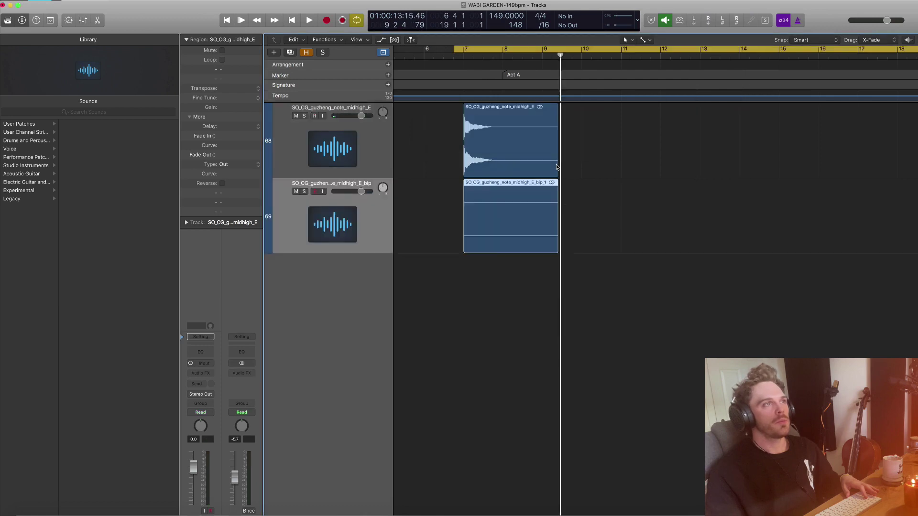
pyautogui.moveTo(558, 248); pyautogui.dragTo(855, 254)
# Step: Zoom in on the original and bounced regions and select the bounced bip region
pyautogui.click(512, 144)
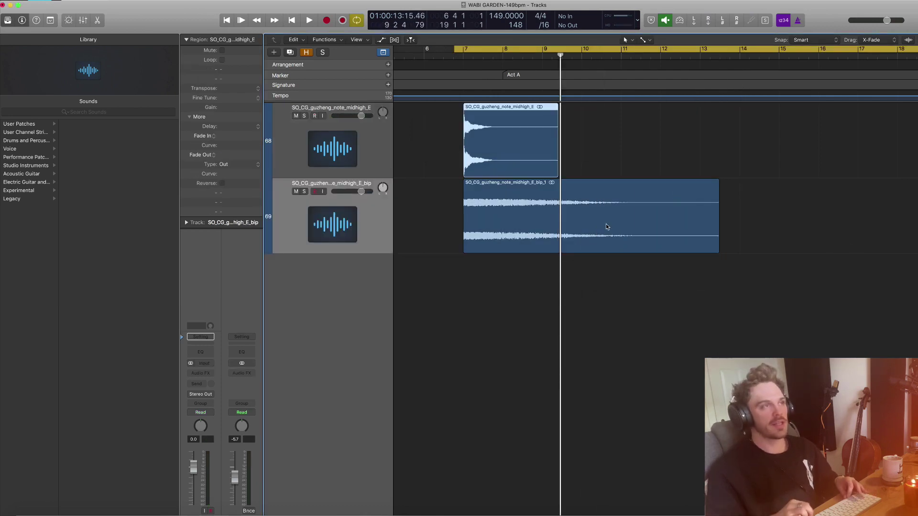
pyautogui.press('super+Right')
pyautogui.press('super+Right')
pyautogui.press('super+Down')
pyautogui.press('super+Down')
pyautogui.press('super+Down')
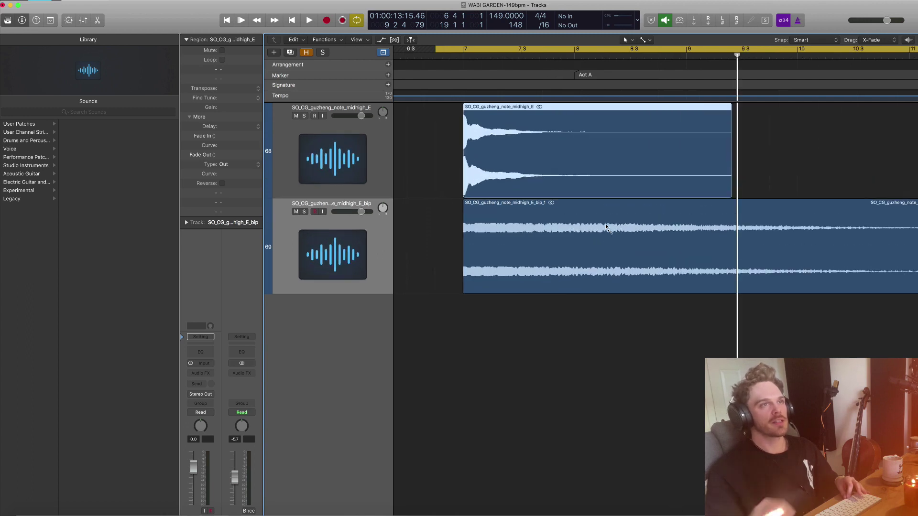
pyautogui.hscroll(5, 608, 224)
pyautogui.hscroll(3, 610, 223)
pyautogui.hscroll(-10, 816, 259)
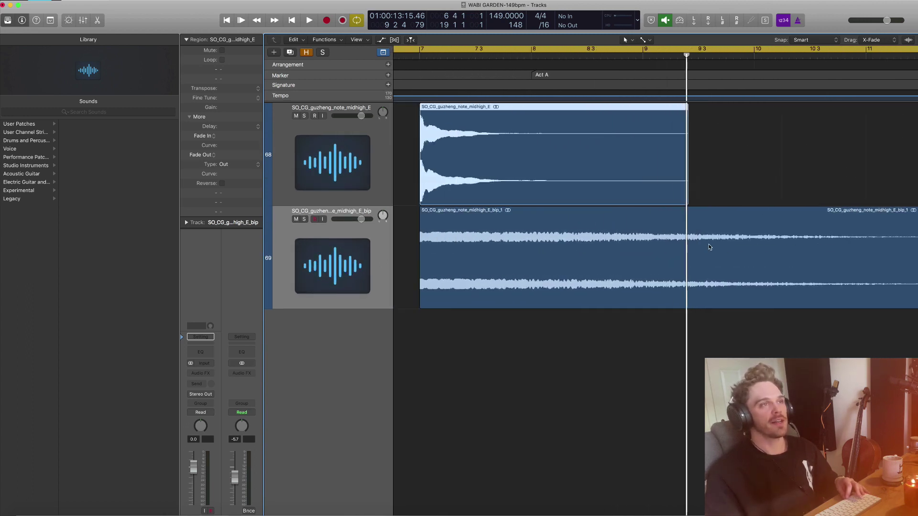
pyautogui.hscroll(4, 624, 248)
pyautogui.hscroll(1, 622, 252)
pyautogui.click(508, 265)
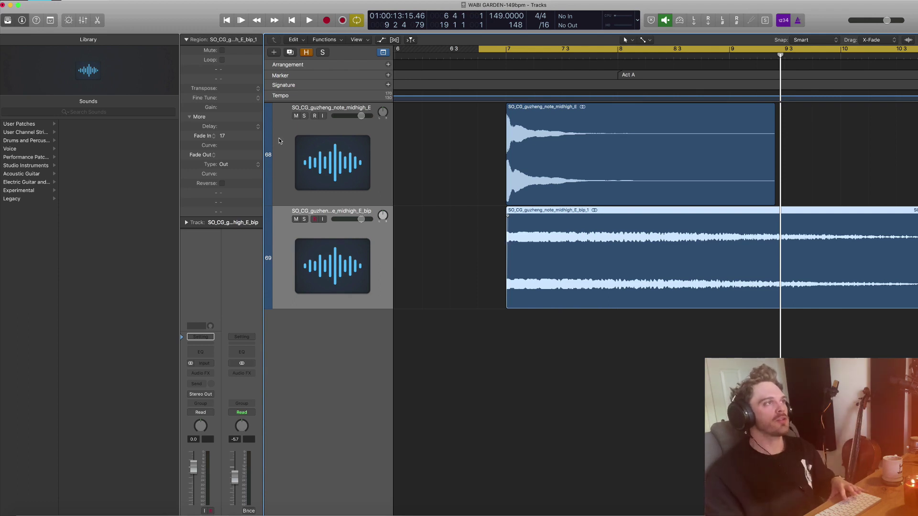
# Step: Mute original guzheng track 68 and play the bounced bip region from bar 7
pyautogui.click(297, 116)
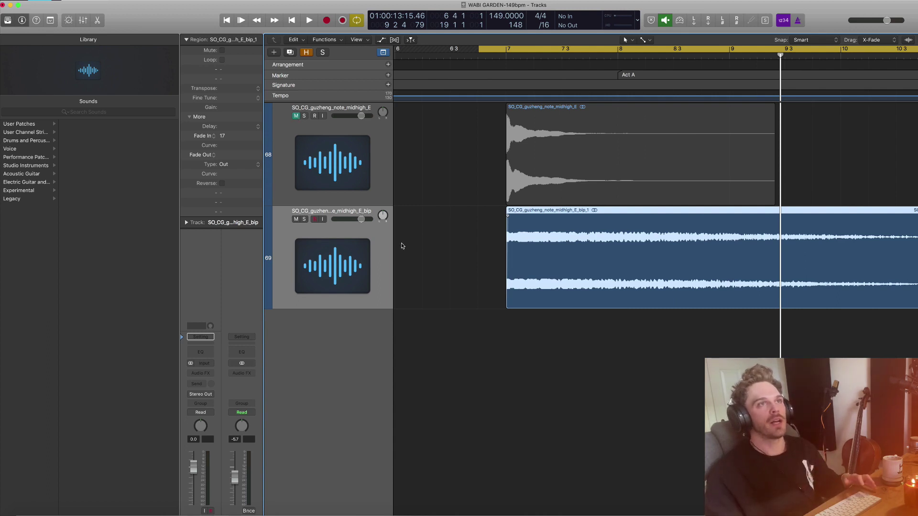
pyautogui.hscroll(5, 746, 193)
pyautogui.hscroll(-4, 653, 253)
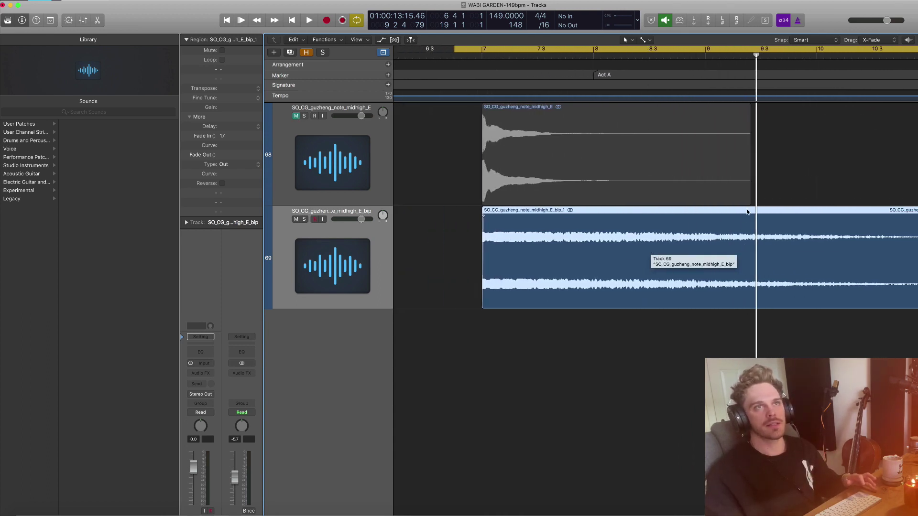
pyautogui.press('super+Right')
pyautogui.press('super+Left')
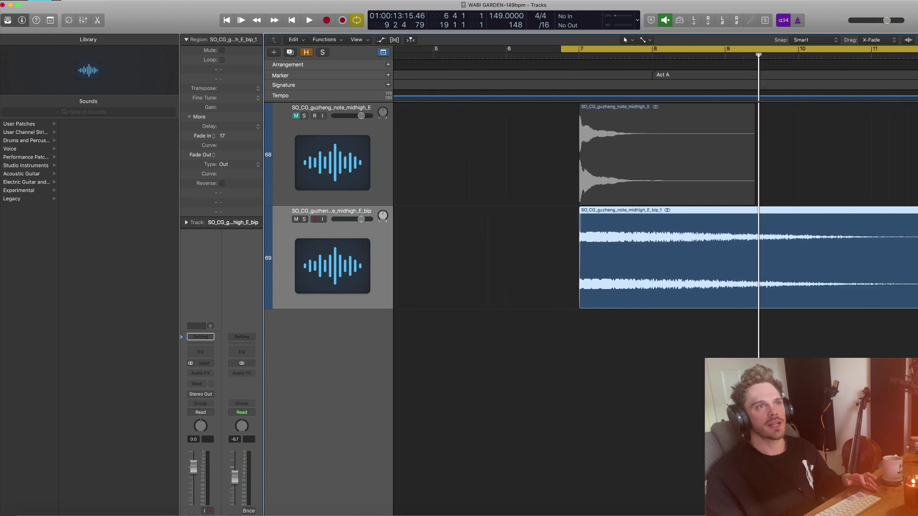
pyautogui.click(628, 55)
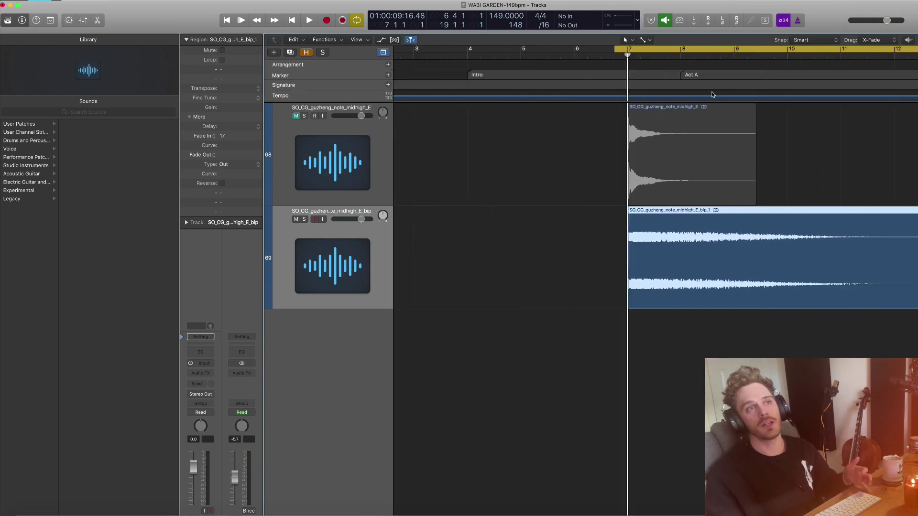
pyautogui.press('space')
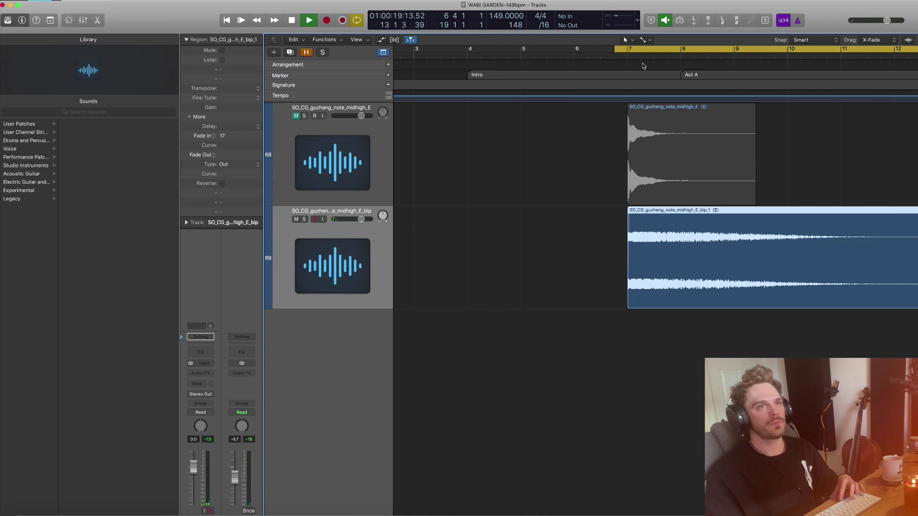
pyautogui.press('space')
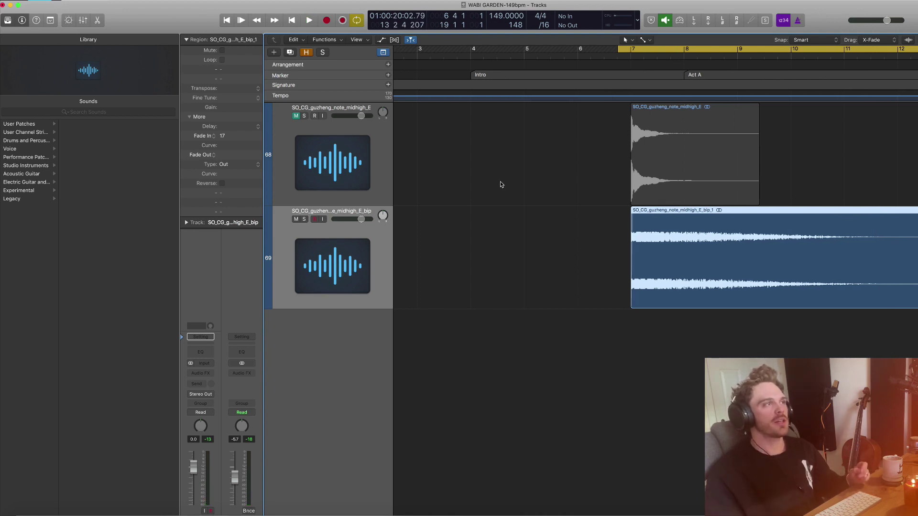
# Step: Insert Virtual Tape Machines in stereo on the bip track's first effect slot
pyautogui.click(201, 372)
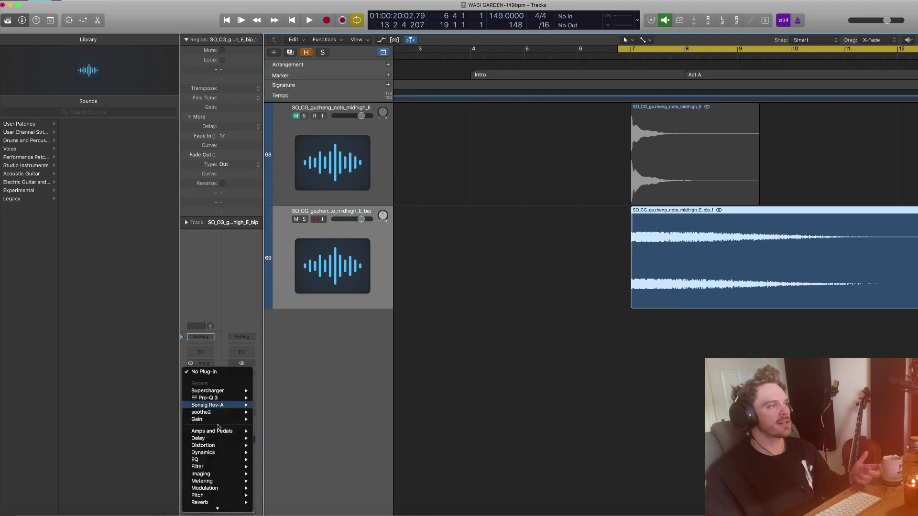
pyautogui.moveTo(216, 509)
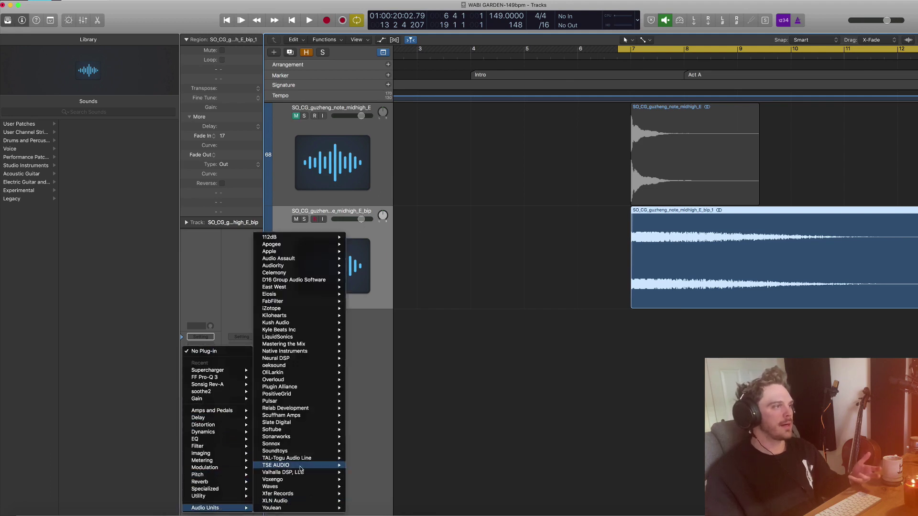
pyautogui.moveTo(290, 452)
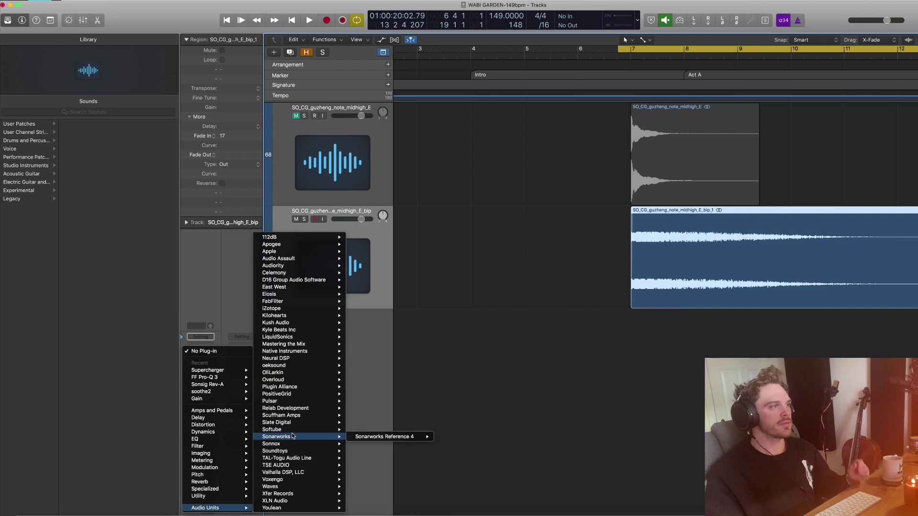
pyautogui.moveTo(291, 425)
pyautogui.moveTo(395, 492)
pyautogui.click(437, 487)
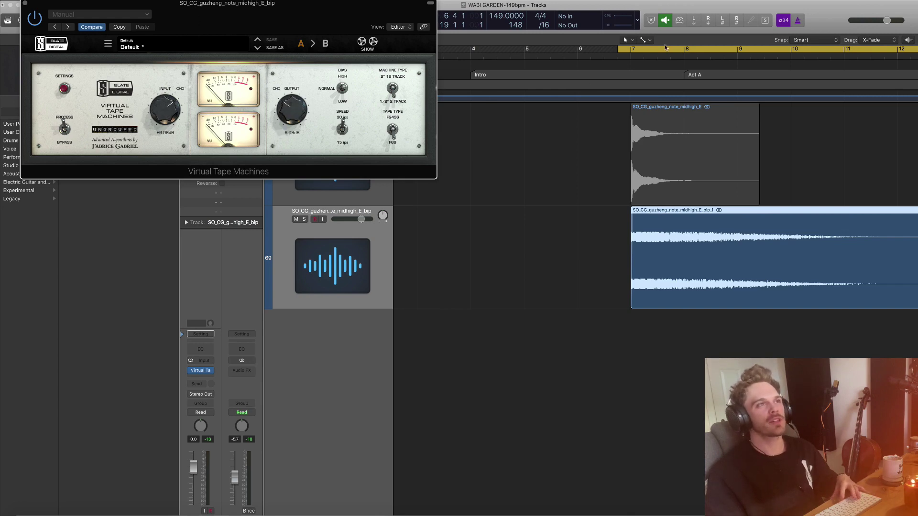
# Step: During playback, set the tape Input drive to +13.3 dB
pyautogui.press('space')
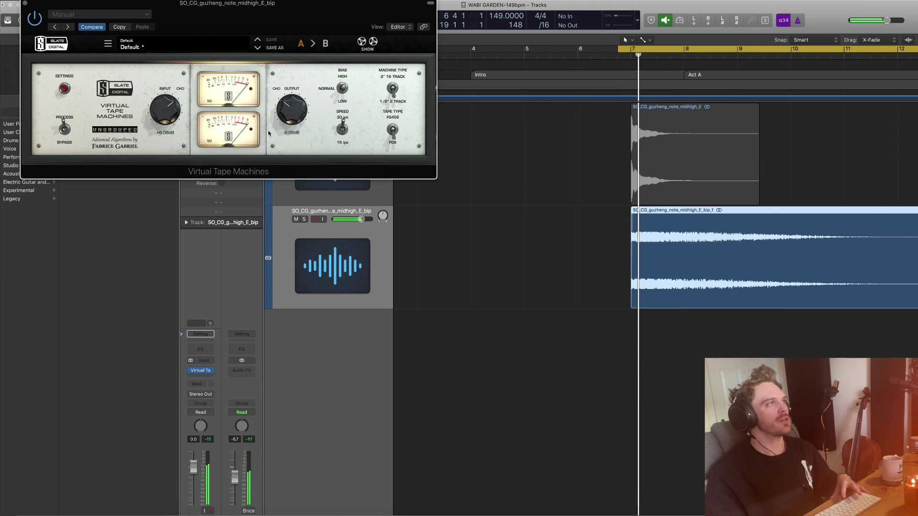
pyautogui.moveTo(160, 110); pyautogui.dragTo(202, 107)
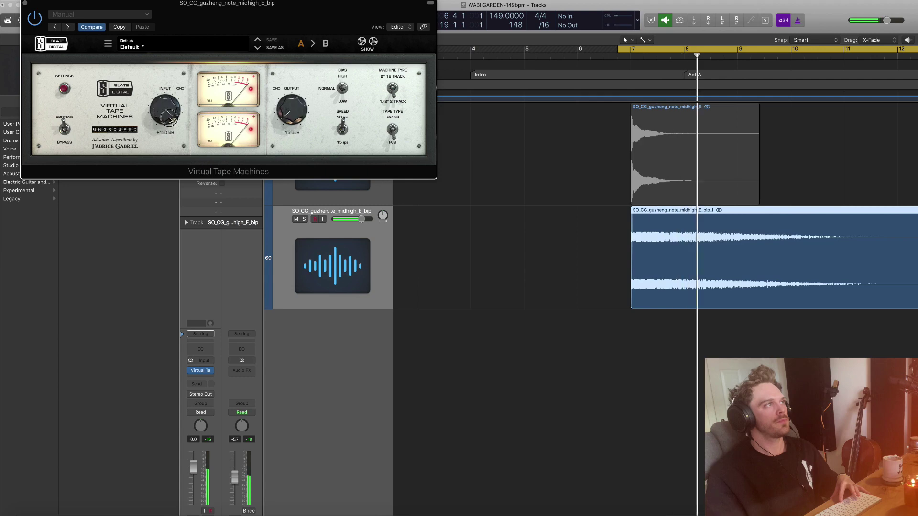
pyautogui.moveTo(180, 110); pyautogui.dragTo(169, 120)
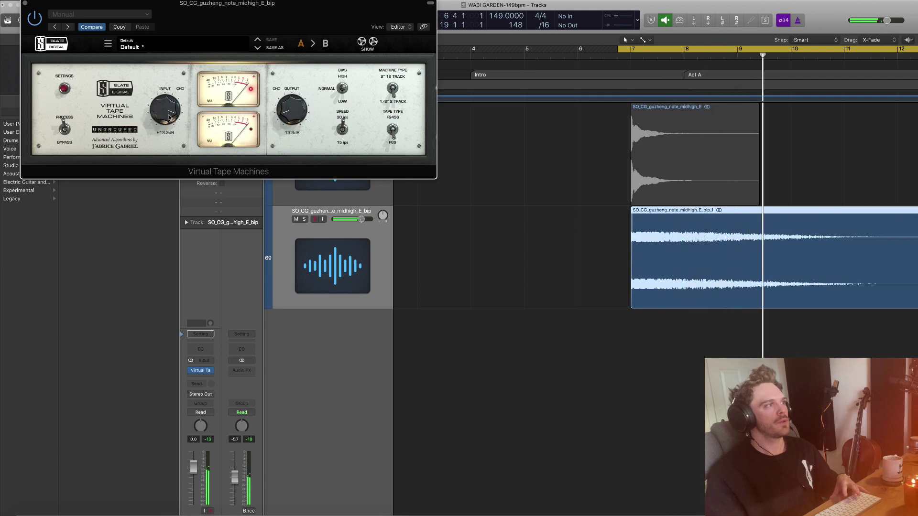
# Step: Add Waves SoundShifter Pitch (stereo) after Virtual Tape Machines on the bip track
pyautogui.click(199, 379)
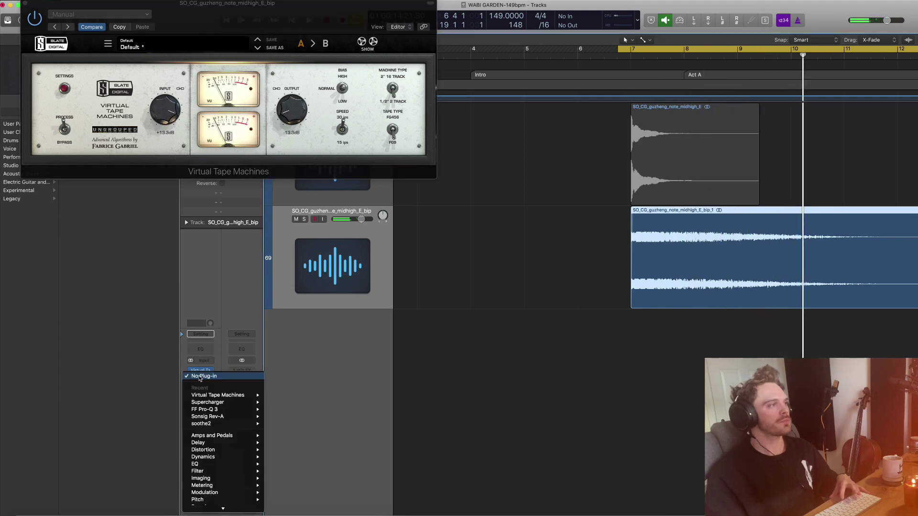
pyautogui.moveTo(212, 498)
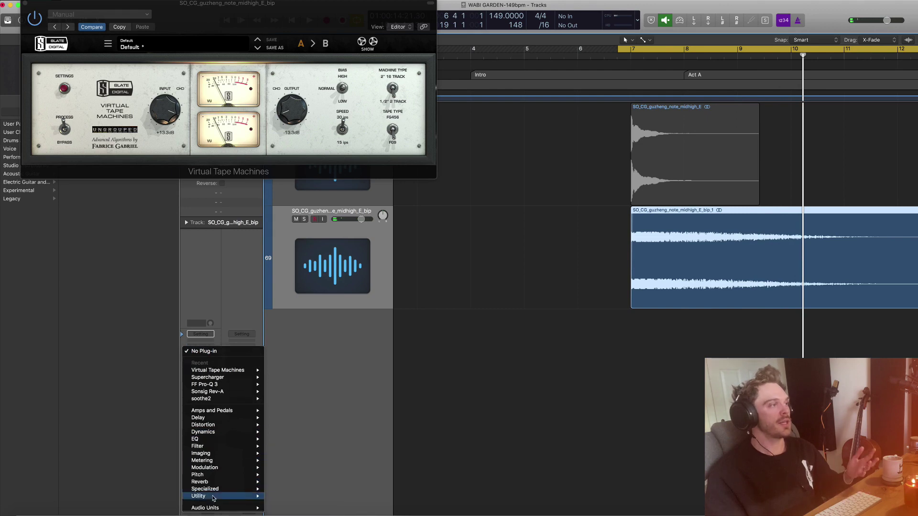
pyautogui.moveTo(214, 477)
pyautogui.moveTo(302, 479)
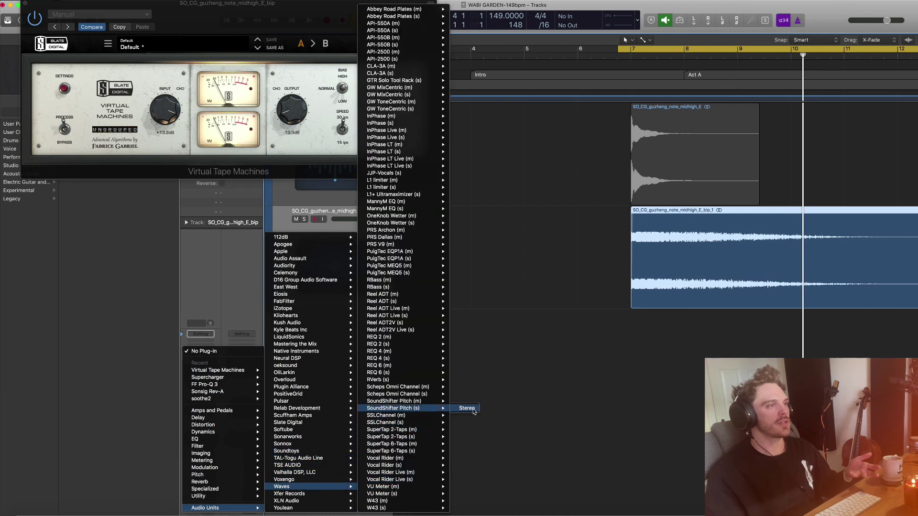
pyautogui.click(470, 409)
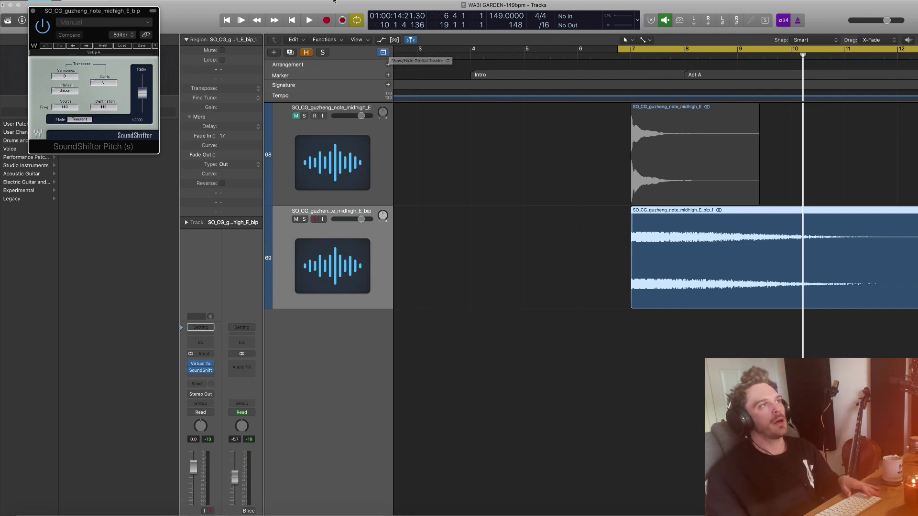
# Step: Show track automation in the arrange view
pyautogui.click(381, 40)
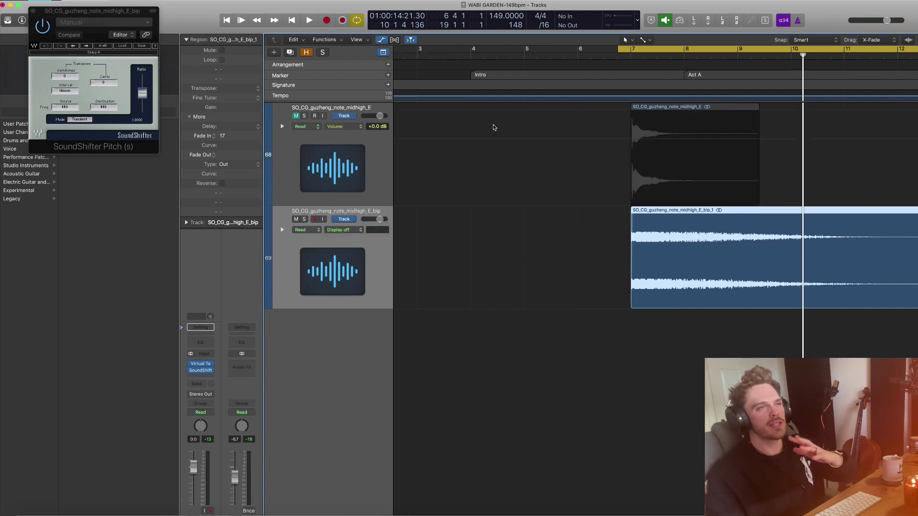
pyautogui.hscroll(10, 494, 128)
pyautogui.hscroll(-3, 494, 128)
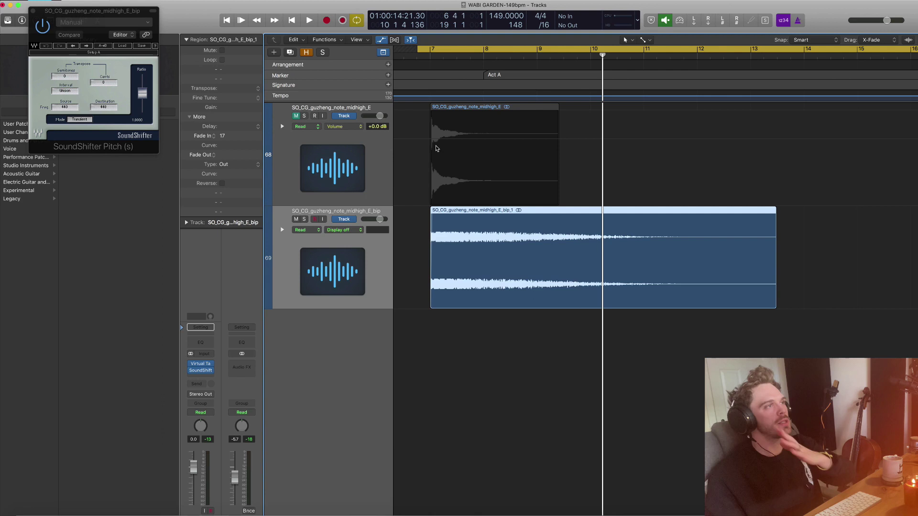
# Step: Automate SoundShifter PitchCents on the bip track with a rising ramp line
pyautogui.click(342, 230)
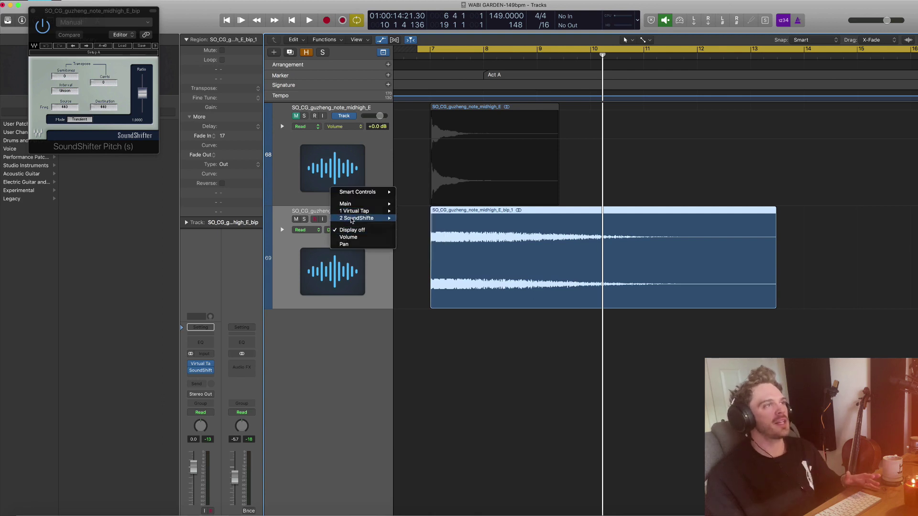
pyautogui.moveTo(351, 219)
pyautogui.click(425, 232)
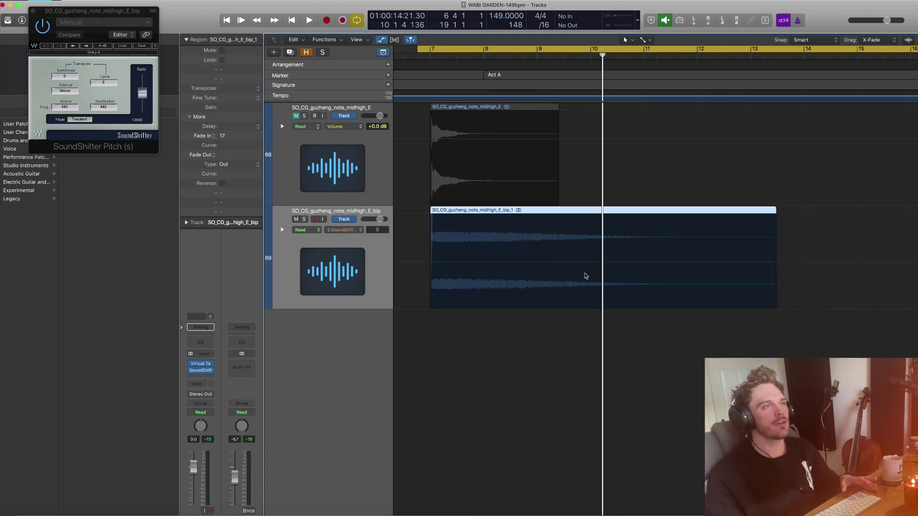
pyautogui.click(544, 263)
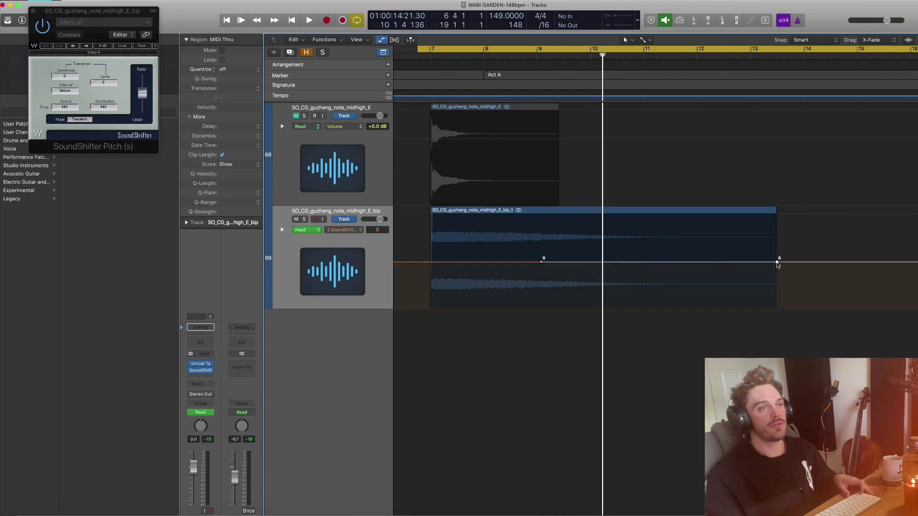
pyautogui.moveTo(777, 265); pyautogui.dragTo(777, 250)
pyautogui.moveTo(543, 263); pyautogui.dragTo(534, 263)
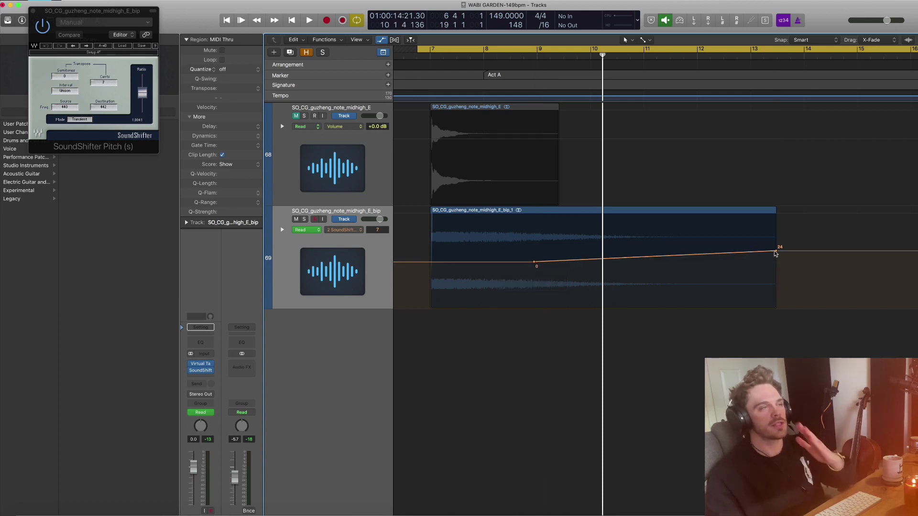
# Step: With the Automation Curve tool, reshape the bend so it ends at 67 cents
pyautogui.press('t')
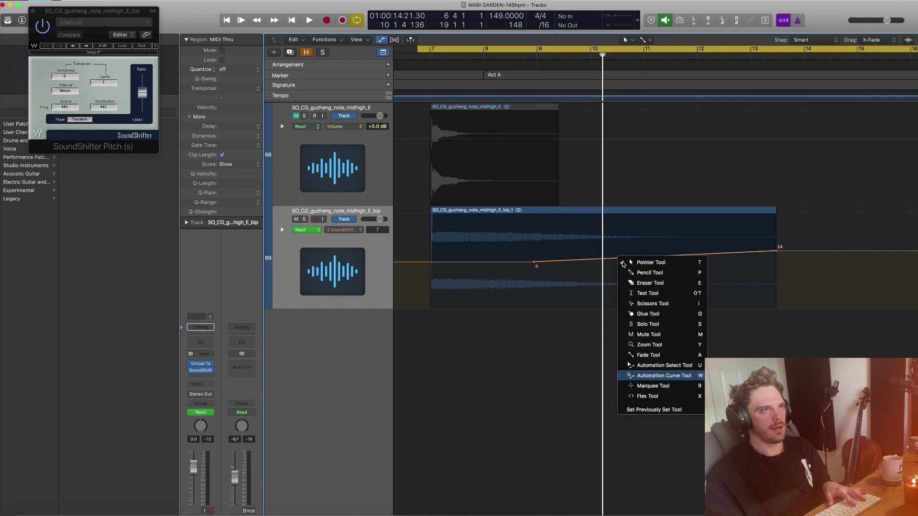
pyautogui.press('w')
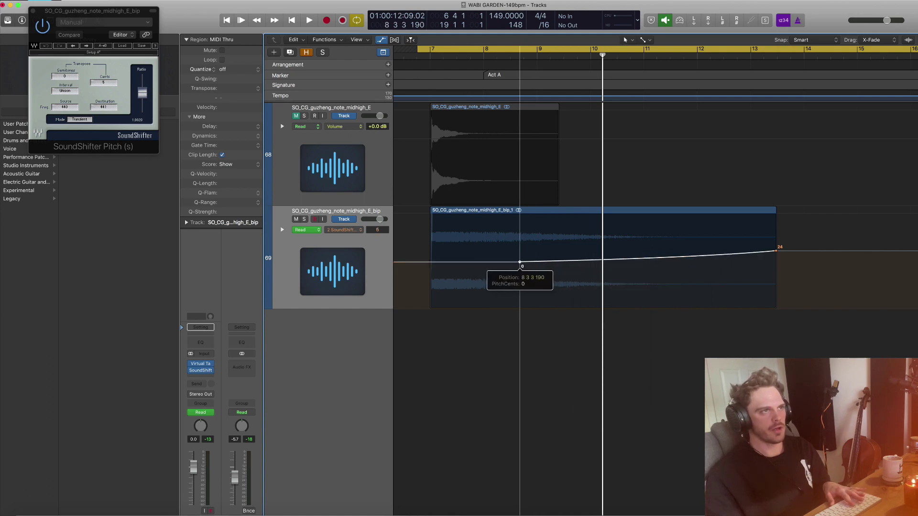
pyautogui.hscroll(-1, 521, 263)
pyautogui.press('t')
pyautogui.click(523, 263)
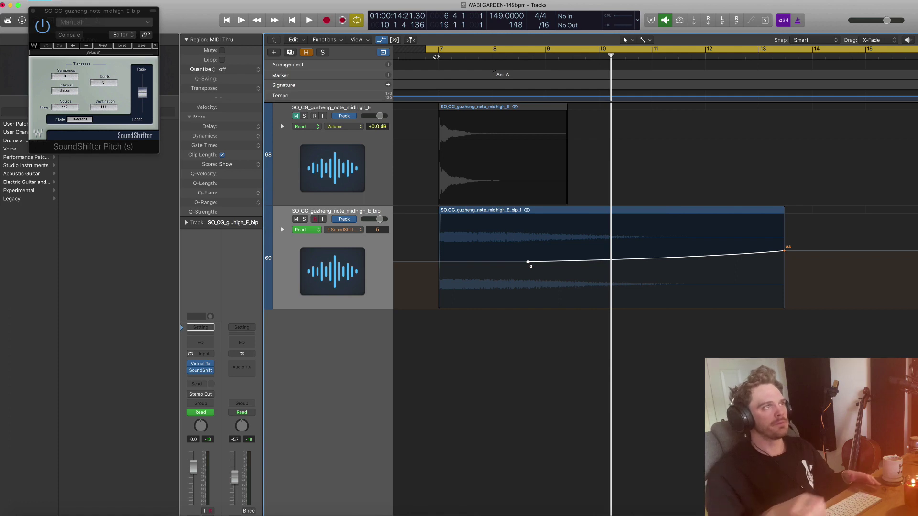
pyautogui.doubleClick(432, 56)
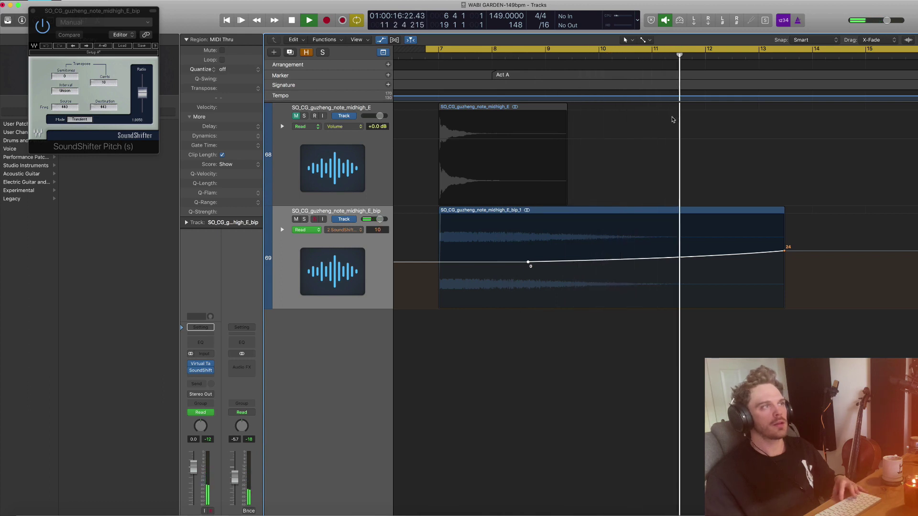
pyautogui.press('space')
pyautogui.moveTo(784, 252); pyautogui.dragTo(721, 231)
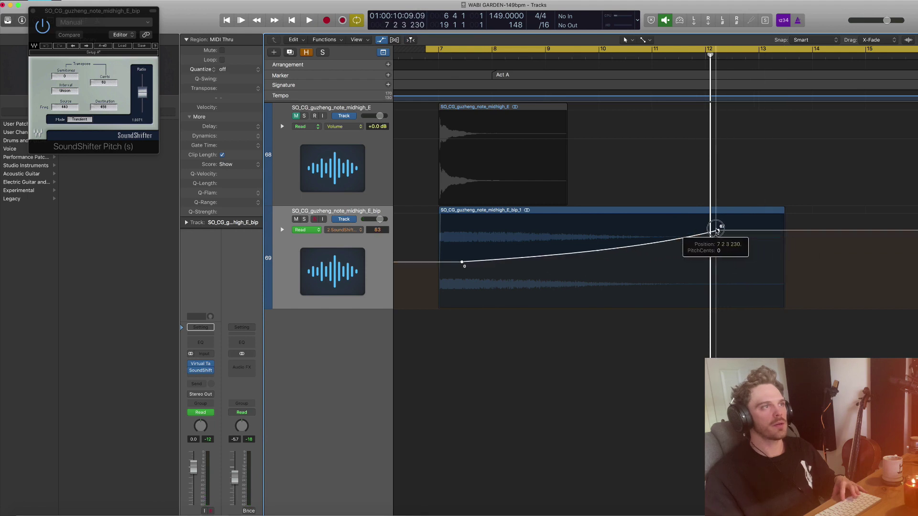
pyautogui.moveTo(465, 264); pyautogui.dragTo(520, 262)
pyautogui.moveTo(717, 234); pyautogui.dragTo(715, 234)
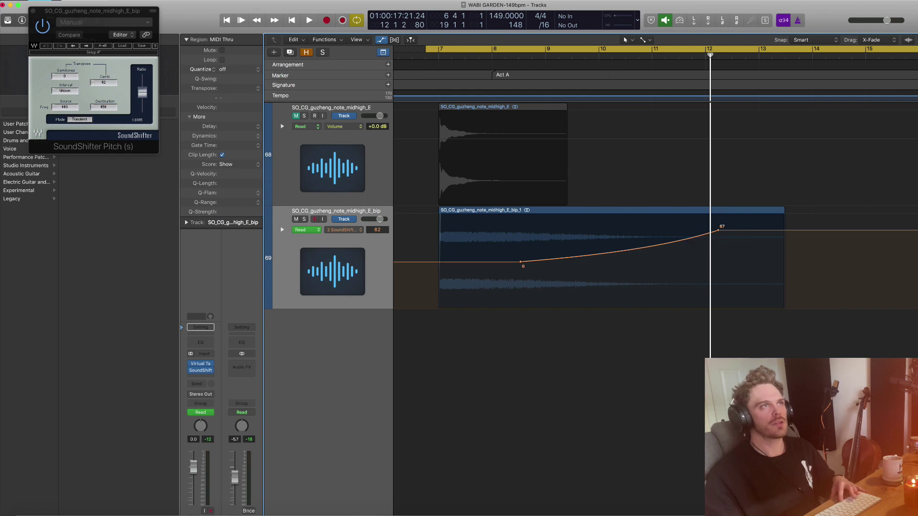
# Step: Turn off looping, audition, and raise the bend's end point to 99 cents
pyautogui.press('c')
pyautogui.click(609, 54)
pyautogui.press('space')
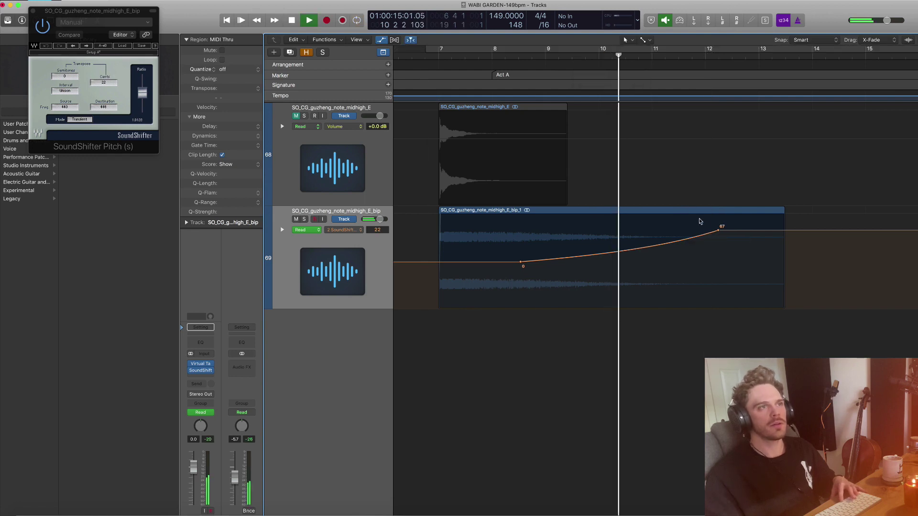
pyautogui.moveTo(715, 234); pyautogui.dragTo(690, 216)
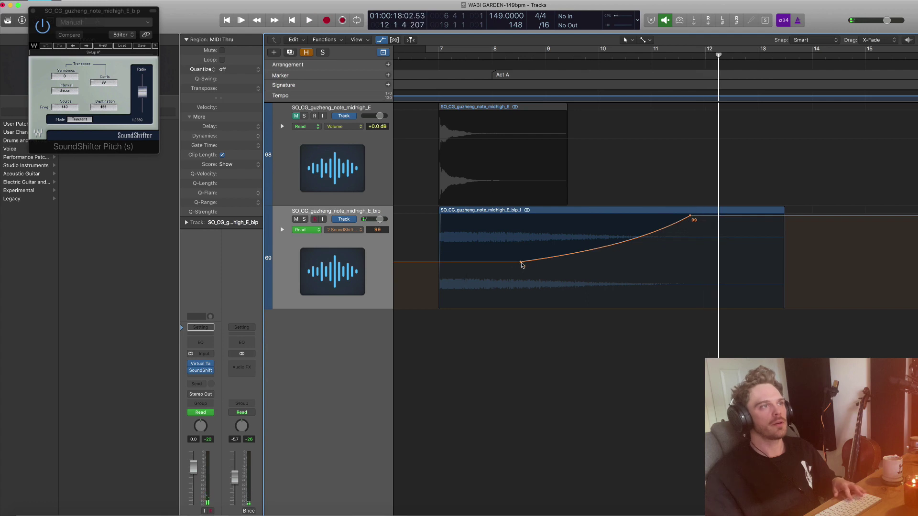
pyautogui.moveTo(521, 263); pyautogui.dragTo(517, 263)
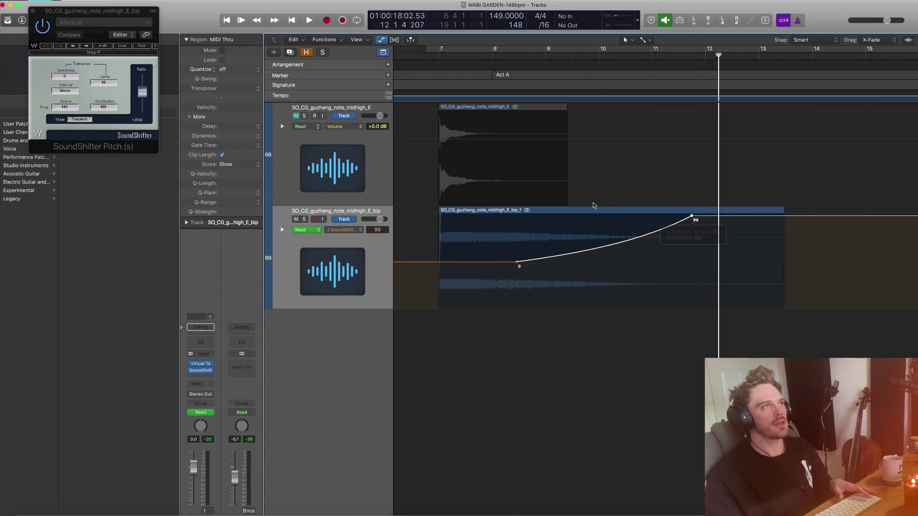
pyautogui.click(469, 50)
pyautogui.press('space')
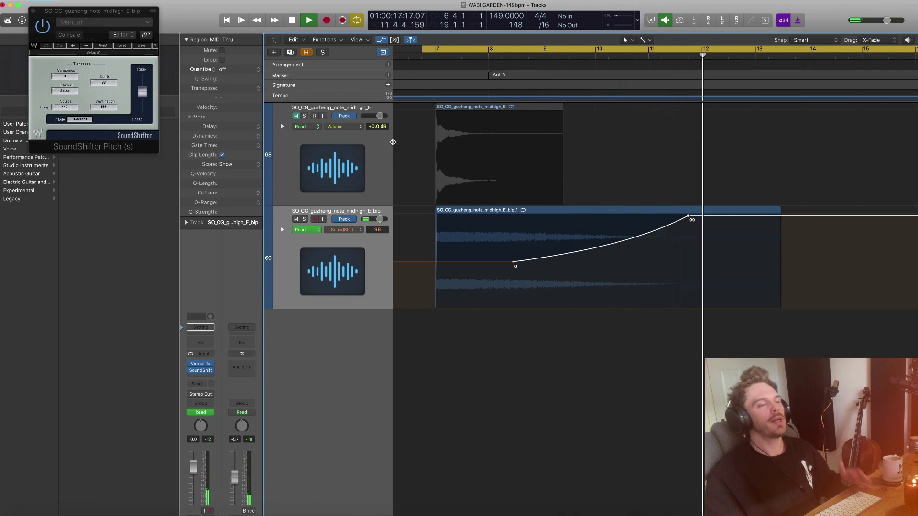
# Step: Duplicate the bip track, copy the bent region onto Audio 14, and mute the original
pyautogui.click(39, 14)
pyautogui.click(38, 14)
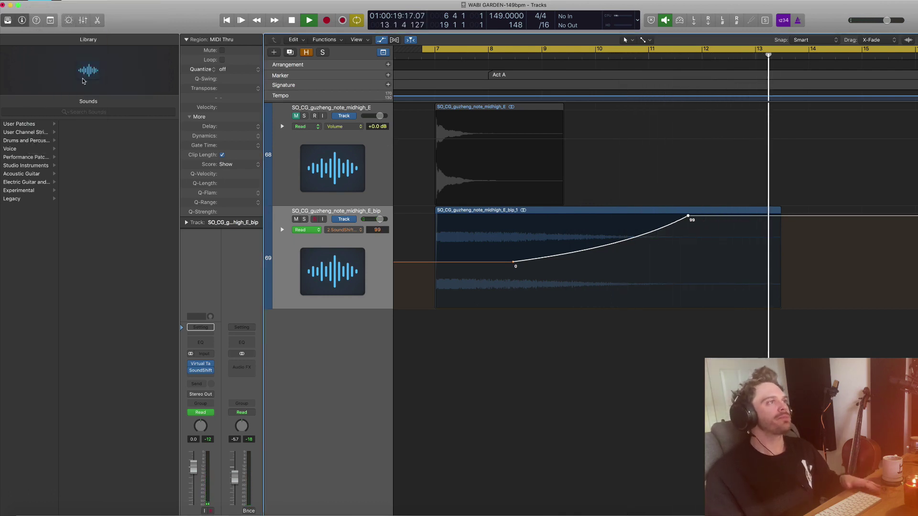
pyautogui.click(321, 250)
pyautogui.click(291, 53)
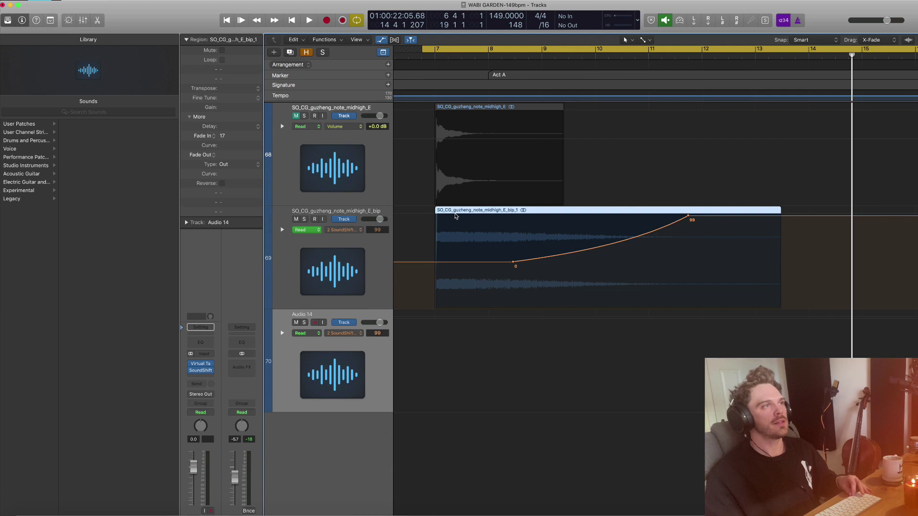
pyautogui.moveTo(455, 216); pyautogui.dragTo(450, 318)
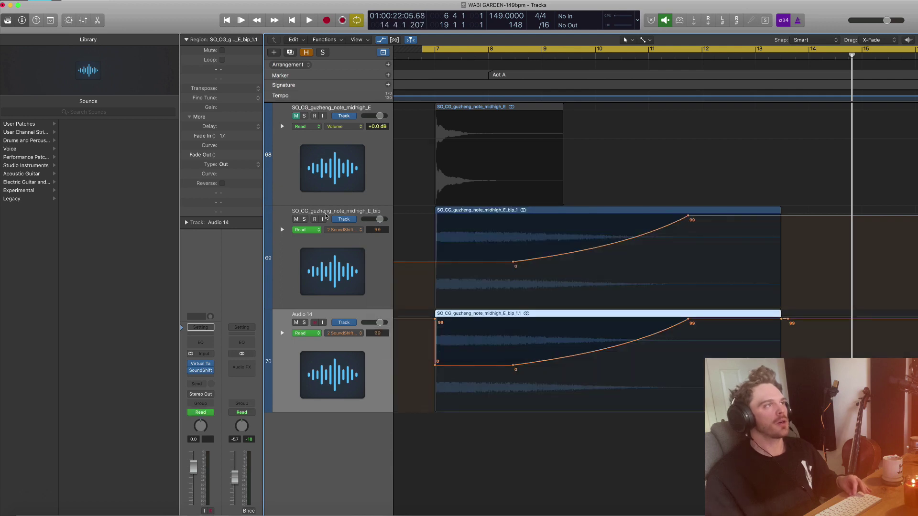
pyautogui.click(297, 220)
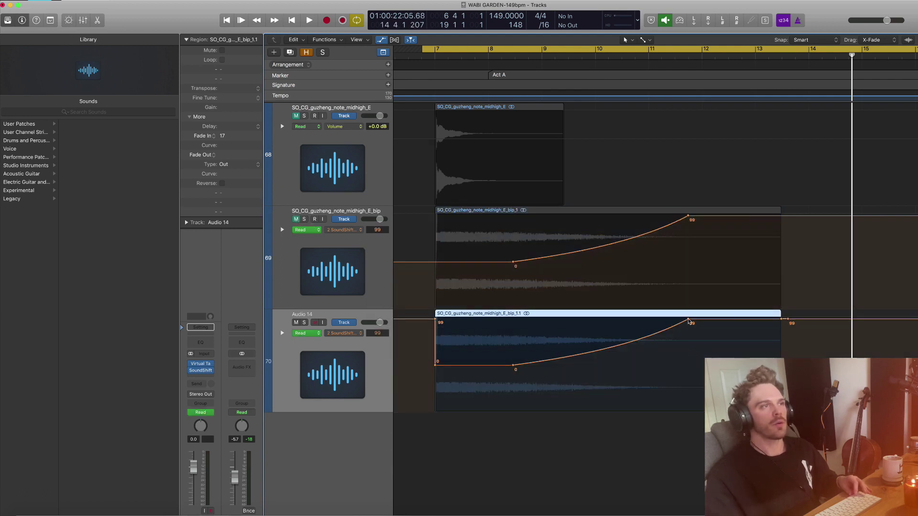
# Step: Shorten the Audio 14 copy, move its pitch bend earlier, and curve its fade-out
pyautogui.moveTo(688, 319); pyautogui.dragTo(569, 320)
pyautogui.moveTo(514, 366); pyautogui.dragTo(506, 365)
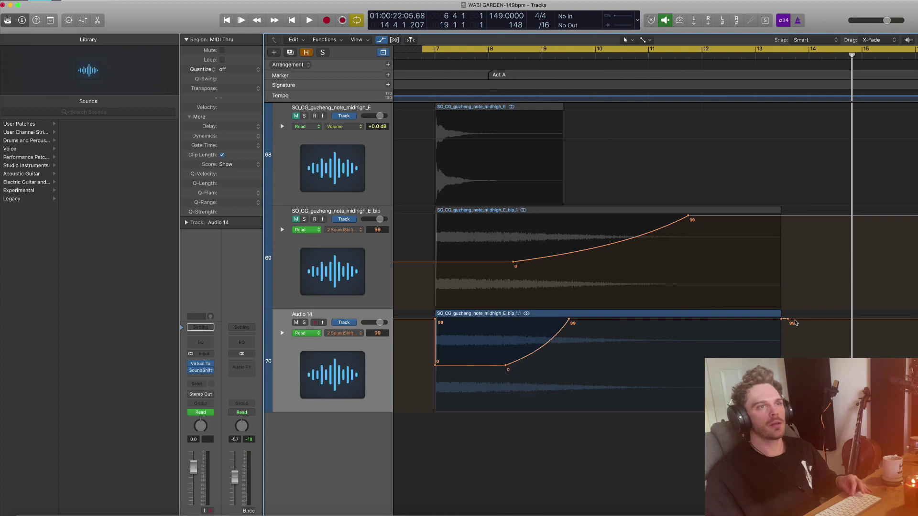
pyautogui.moveTo(777, 313); pyautogui.dragTo(508, 309)
pyautogui.moveTo(522, 347); pyautogui.dragTo(513, 348)
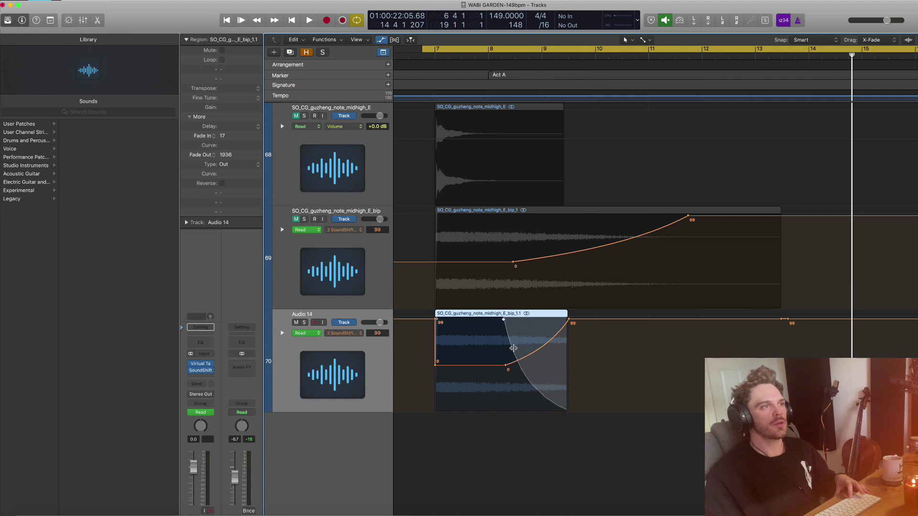
pyautogui.click(569, 319)
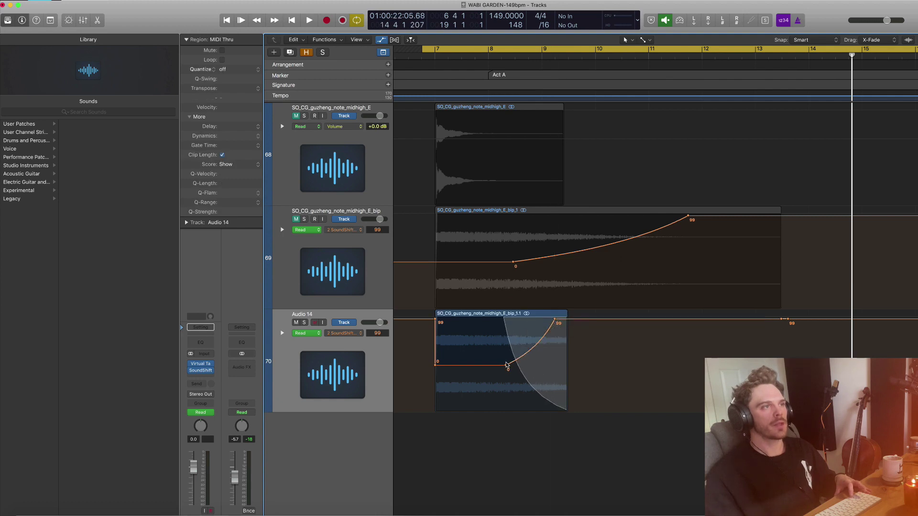
pyautogui.moveTo(569, 320); pyautogui.dragTo(522, 319)
pyautogui.moveTo(488, 366); pyautogui.dragTo(476, 366)
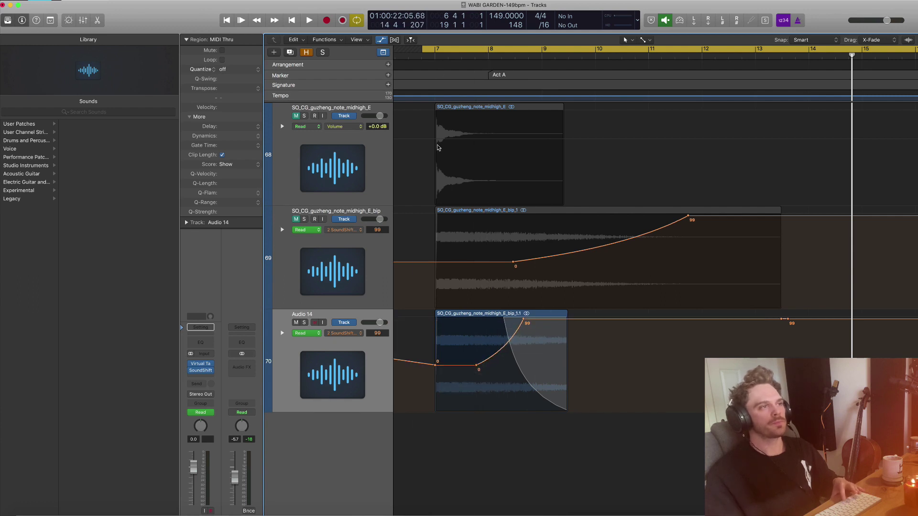
pyautogui.press('space')
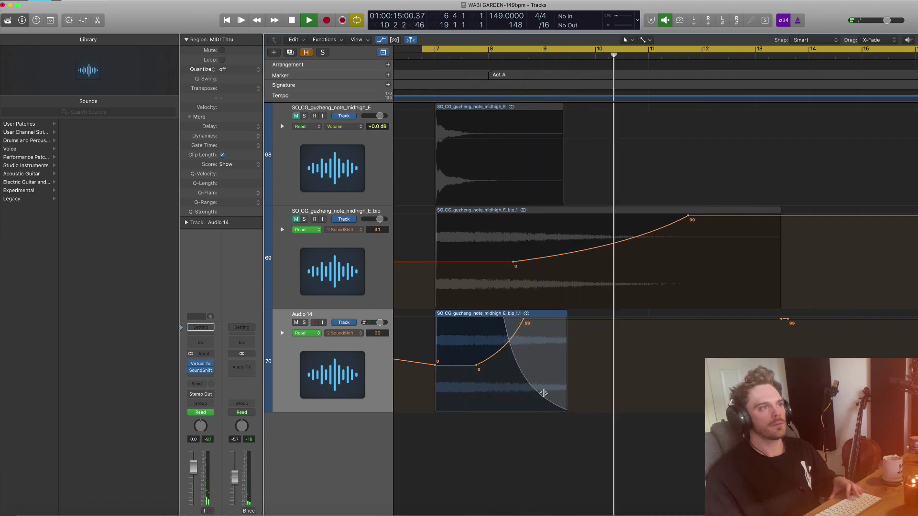
pyautogui.moveTo(544, 393); pyautogui.dragTo(564, 407)
pyautogui.press('space')
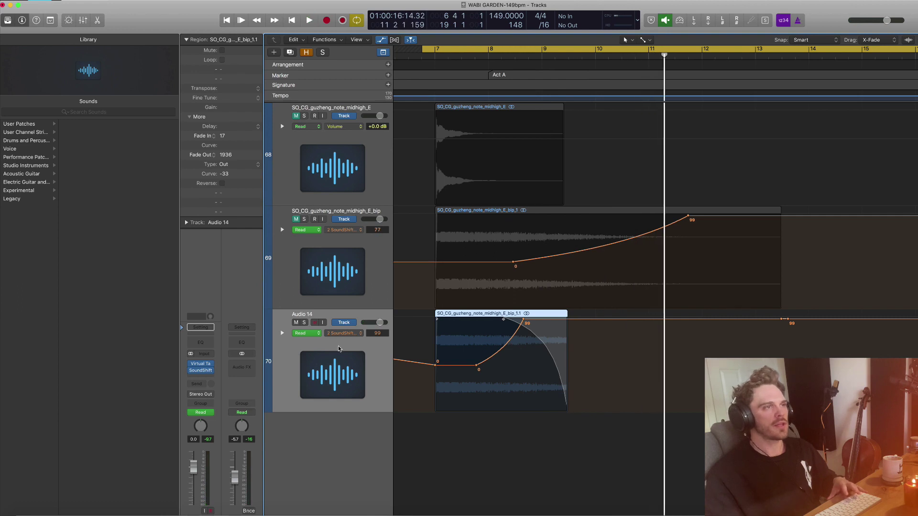
# Step: Insert Sonsig Rev-A in stereo on the Audio 14 track
pyautogui.click(200, 381)
pyautogui.moveTo(222, 424)
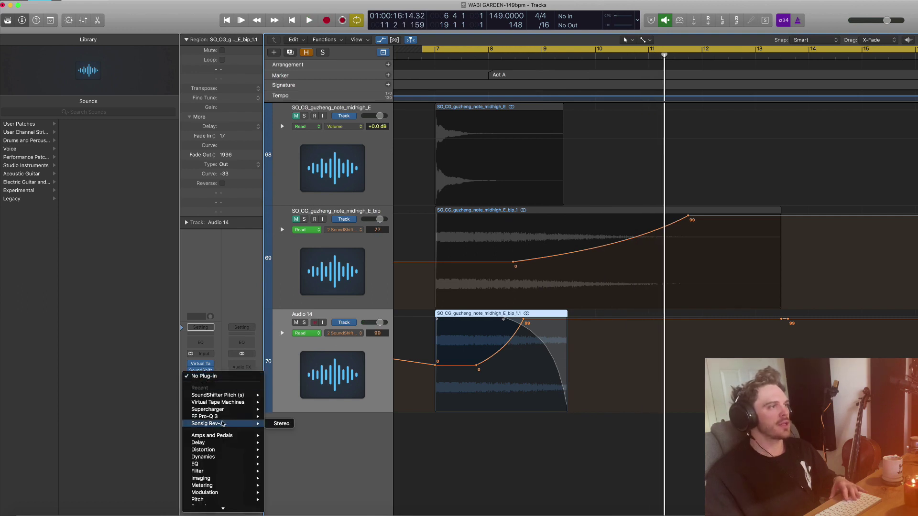
pyautogui.click(283, 424)
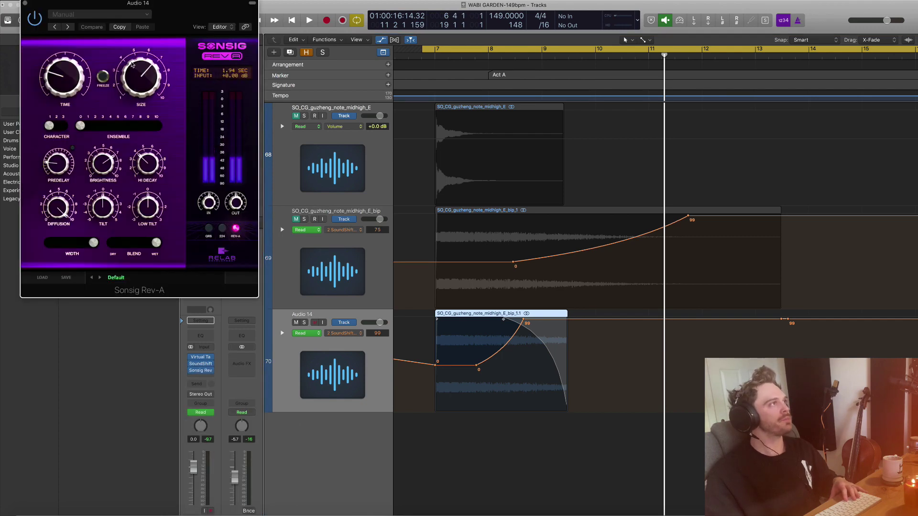
# Step: Load the Sonsig Rev-A factory preset Pres61: Pad 2 and play it back
pyautogui.click(110, 15)
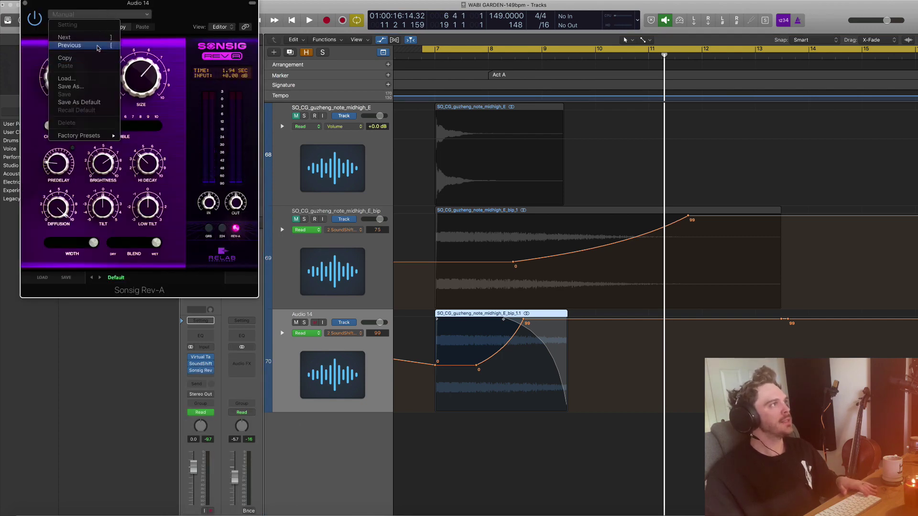
pyautogui.moveTo(106, 137)
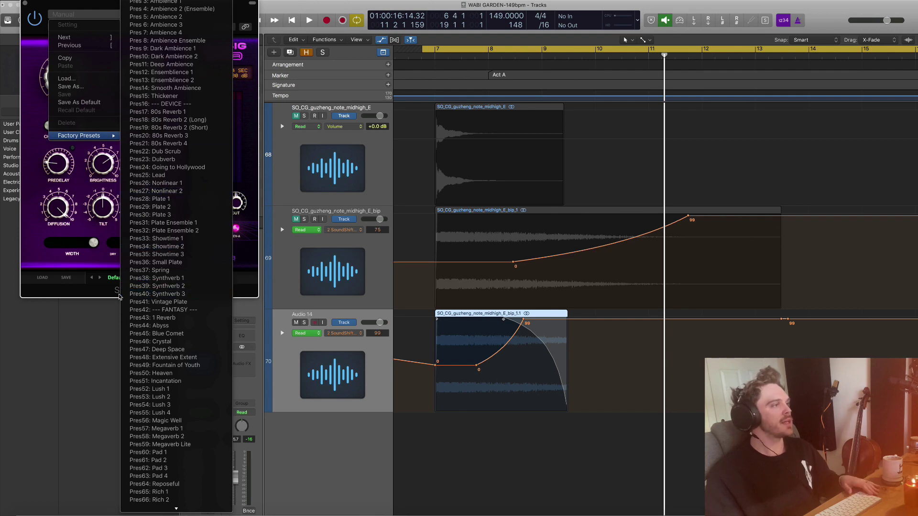
pyautogui.click(161, 460)
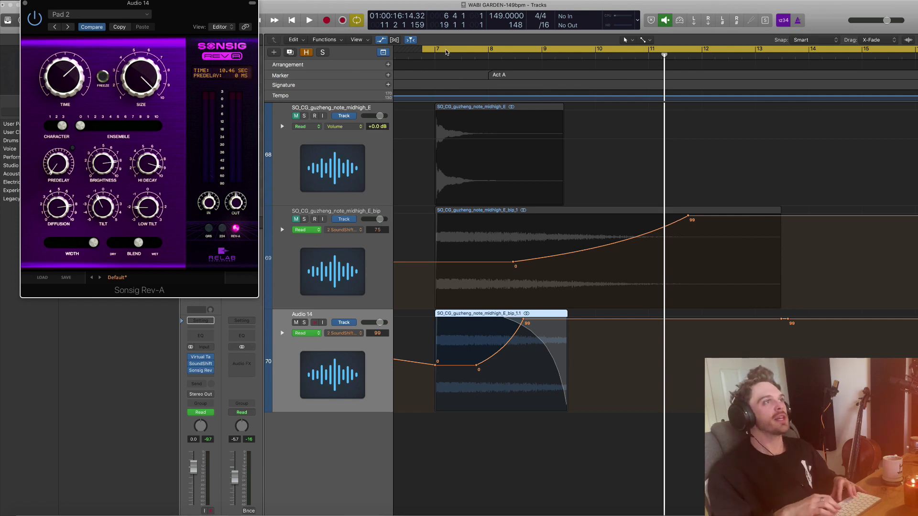
pyautogui.press('space')
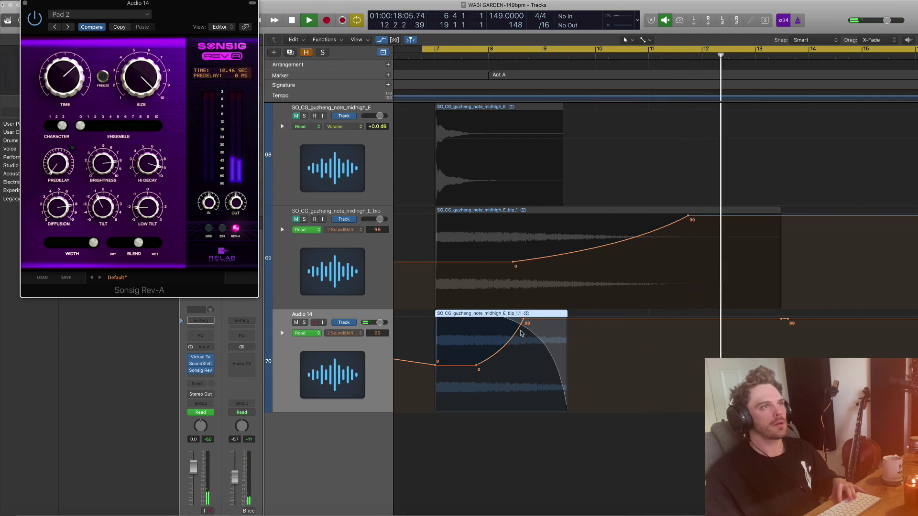
# Step: Bounce the Audio 14 region in place onto new track 71, 'Ping-2 (Fast Bend)'
pyautogui.rightClick(453, 312)
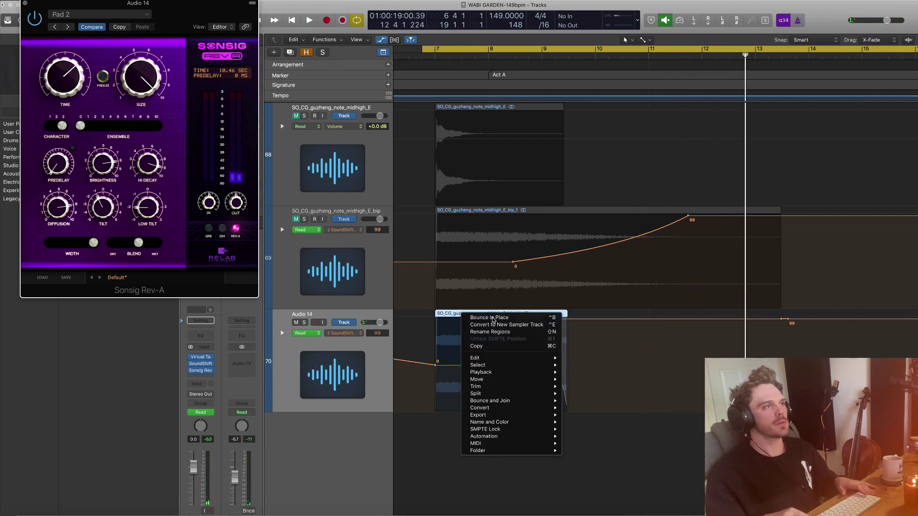
pyautogui.click(492, 317)
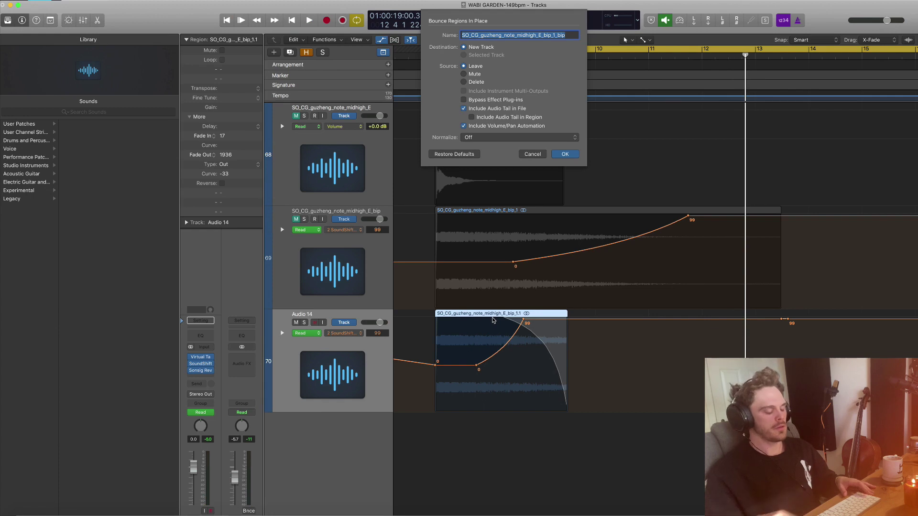
pyautogui.write('Ping-')
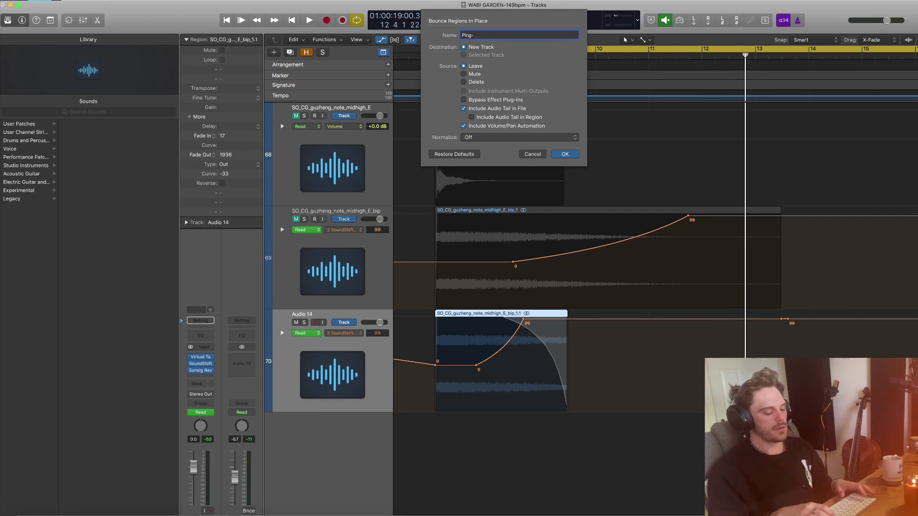
pyautogui.write('2')
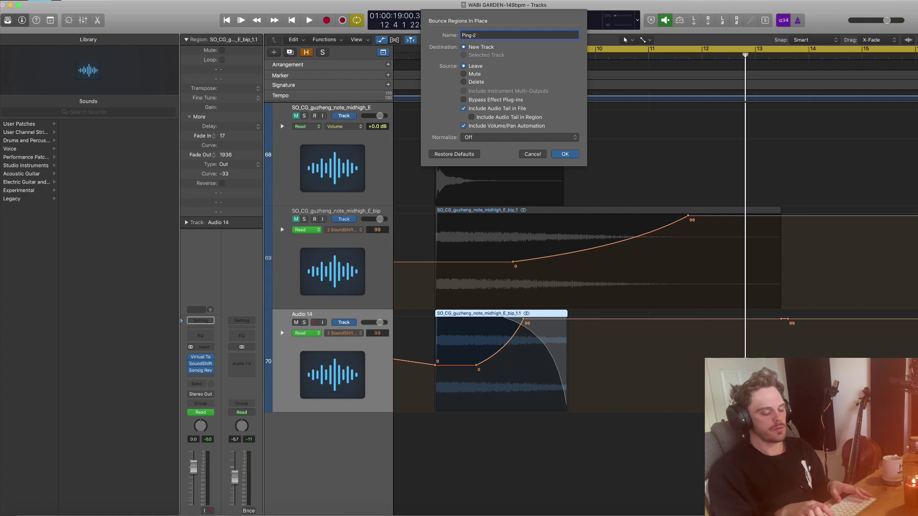
pyautogui.write(' (Fast Bend')
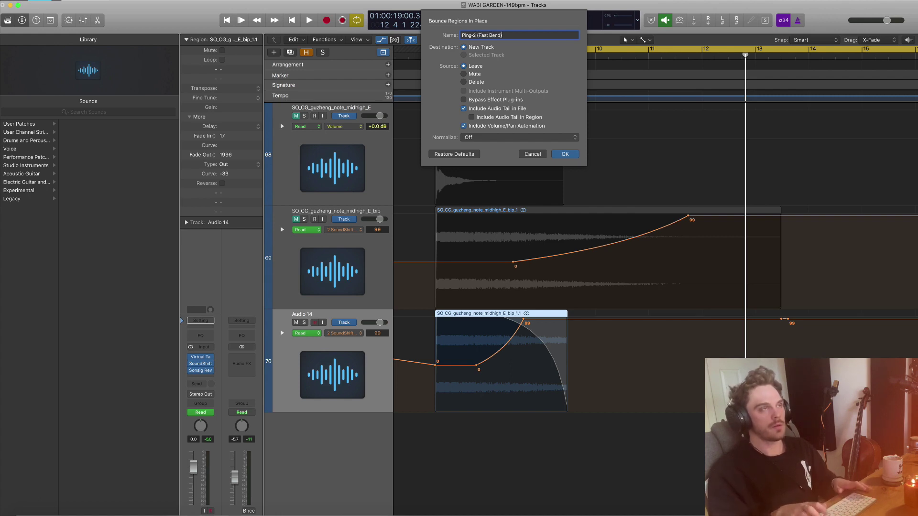
pyautogui.press('Return')
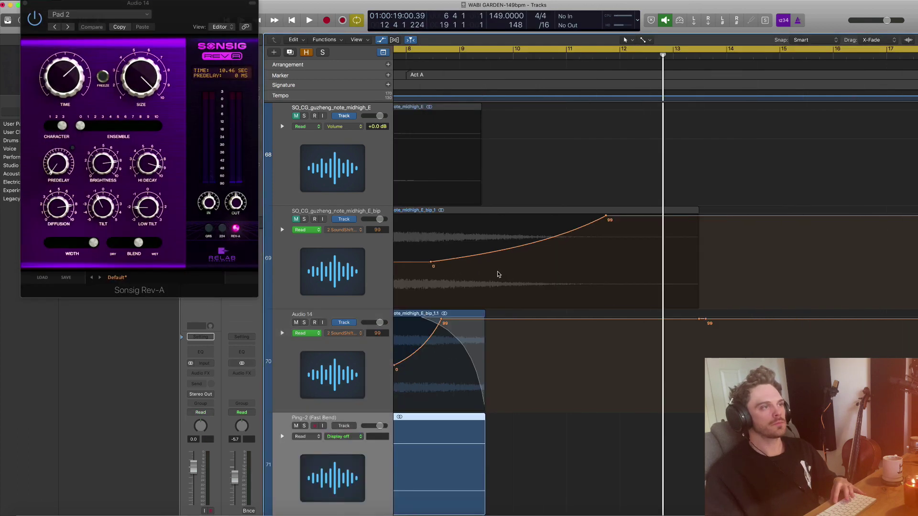
# Step: Mute Audio 14, extend the Ping-2 (Fast Bend) region's tail, and play it
pyautogui.click(296, 323)
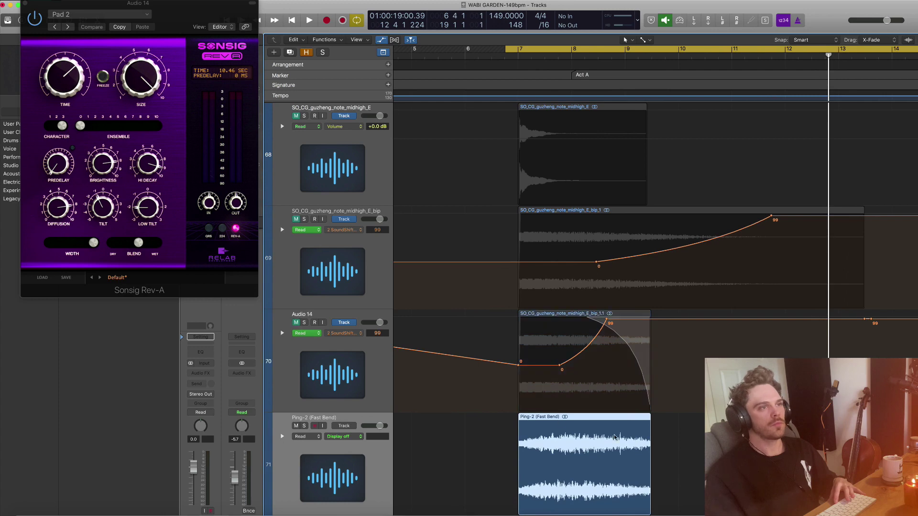
pyautogui.moveTo(696, 501); pyautogui.dragTo(705, 500)
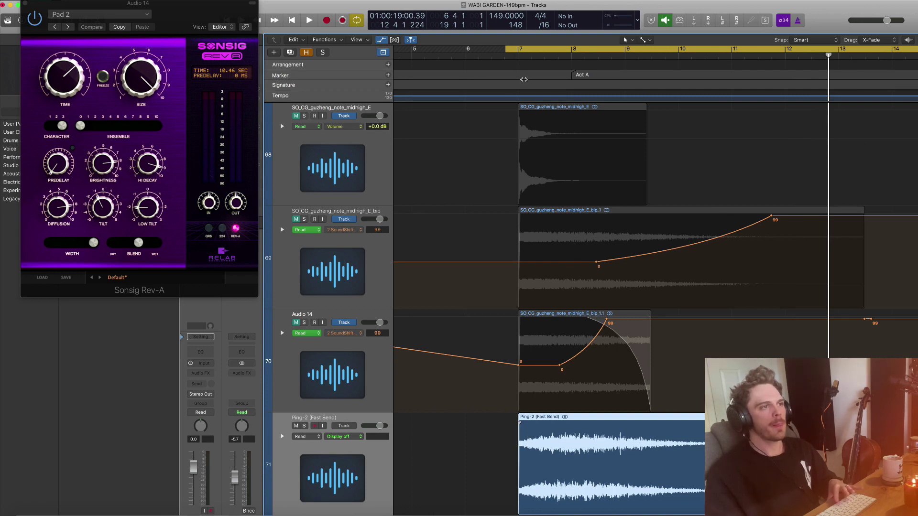
pyautogui.press('space')
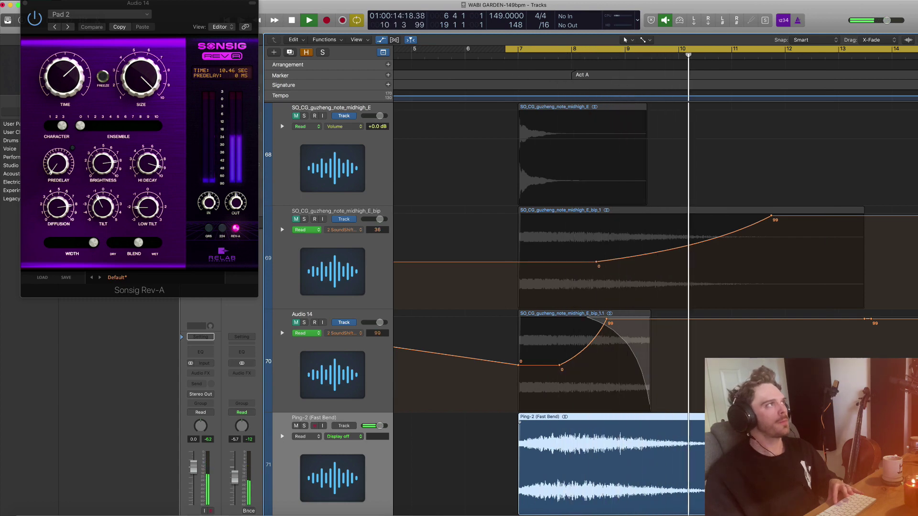
# Step: Close the reverb window and delete the original Audio 14 region
pyautogui.press('super+w')
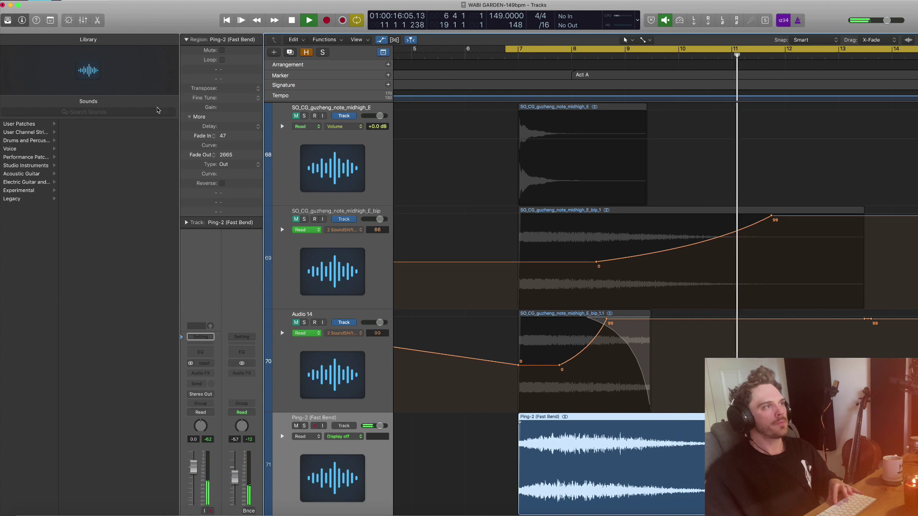
pyautogui.click(345, 367)
pyautogui.press('Delete')
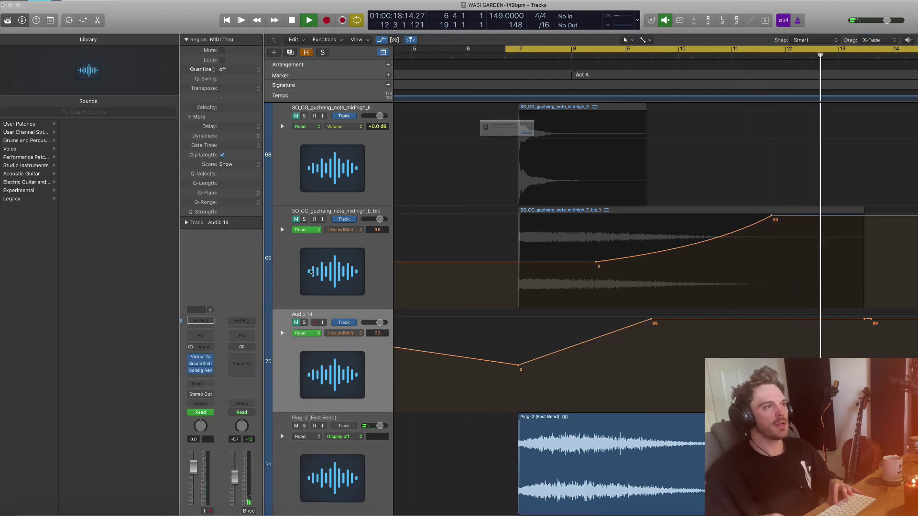
# Step: Remove the empty Audio 14 track, unmute the bip track, and mute Ping-2 (Fast Bend)
pyautogui.click(581, 147)
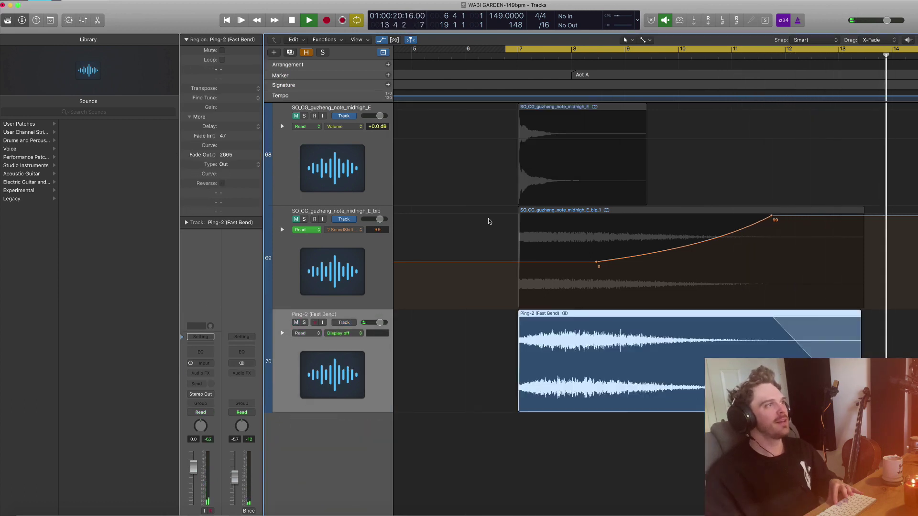
pyautogui.click(296, 219)
pyautogui.click(296, 322)
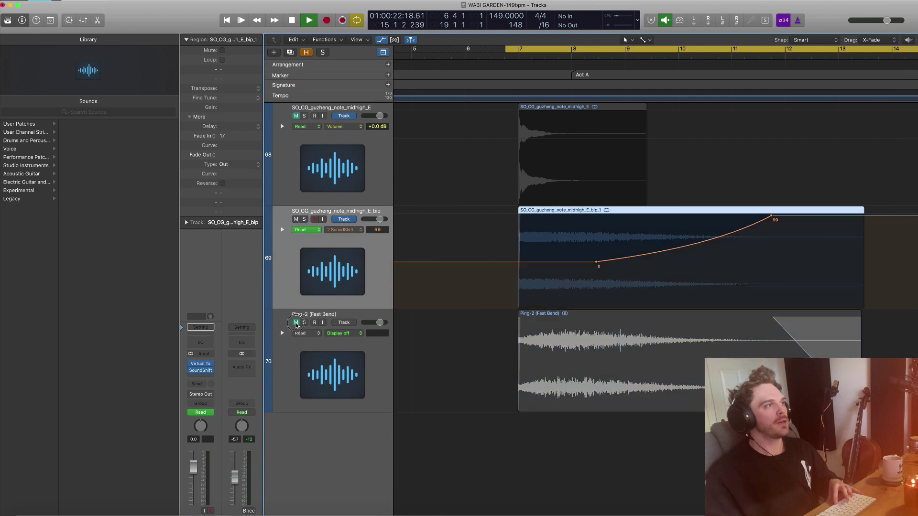
# Step: Rename the bip track to 'Ping 1 (Slow Bend)'
pyautogui.doubleClick(326, 210)
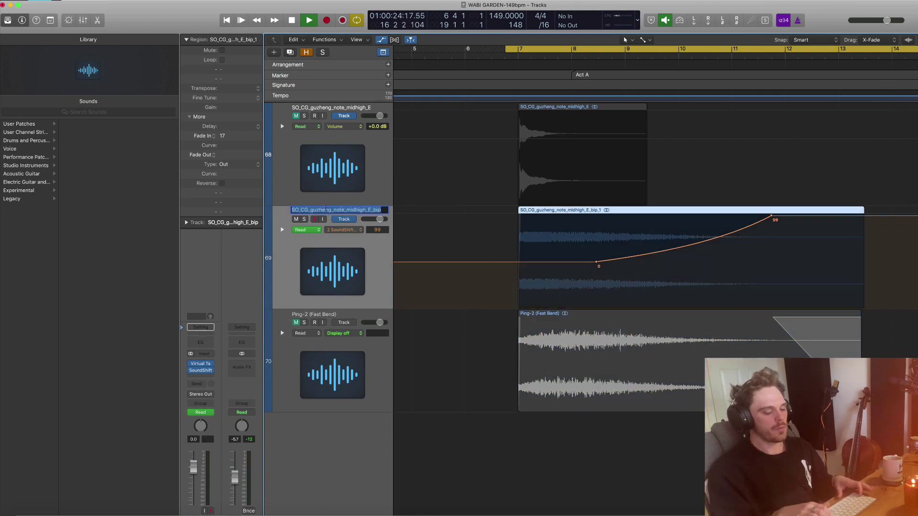
pyautogui.write('Pinm')
pyautogui.press('BackSpace')
pyautogui.write('g 1')
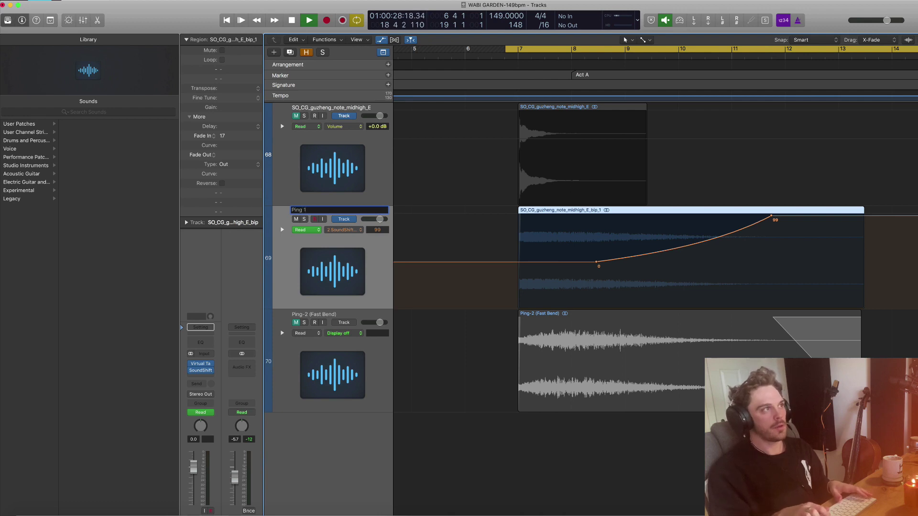
pyautogui.write(' (Slow')
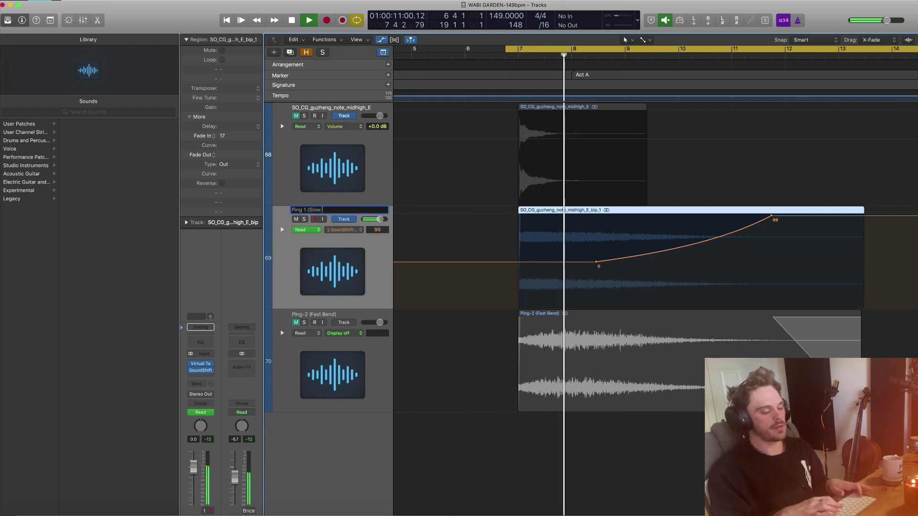
pyautogui.write(' Bend)')
pyautogui.press('Return')
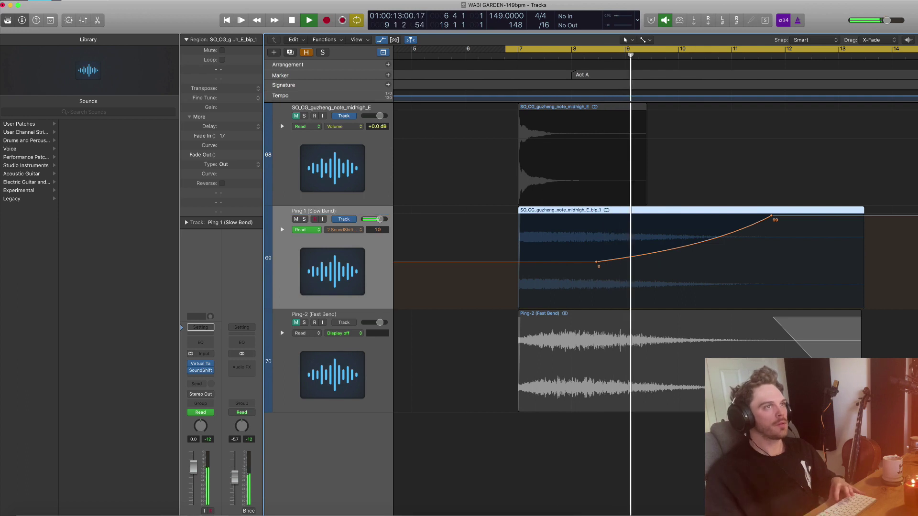
# Step: Replay the slow bend from bar 7
pyautogui.press('space')
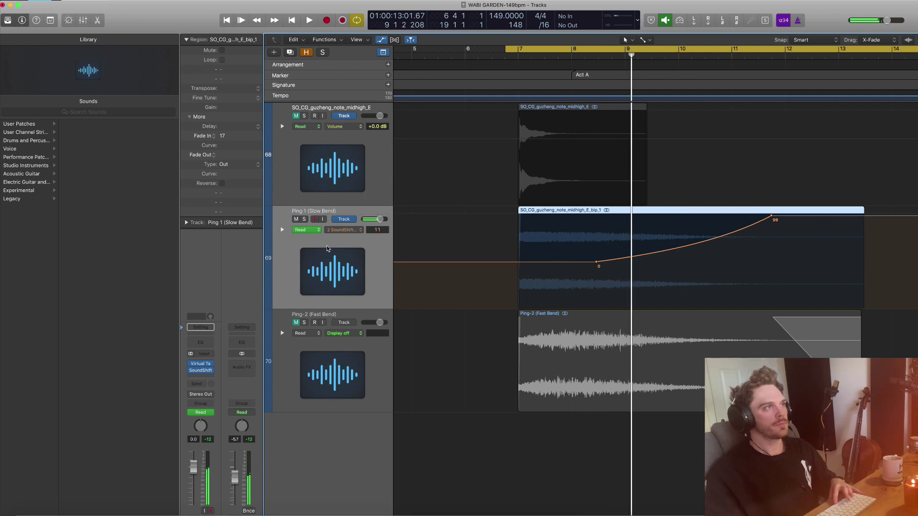
pyautogui.click(518, 56)
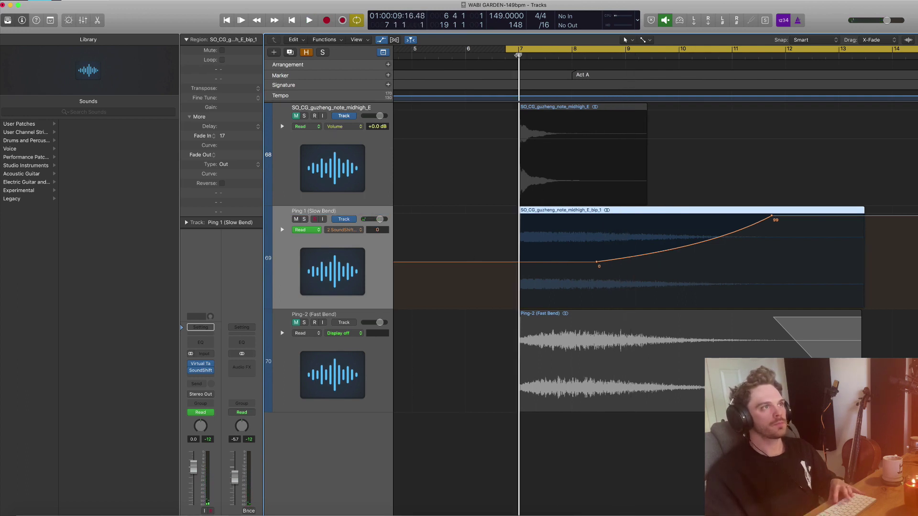
pyautogui.press('space')
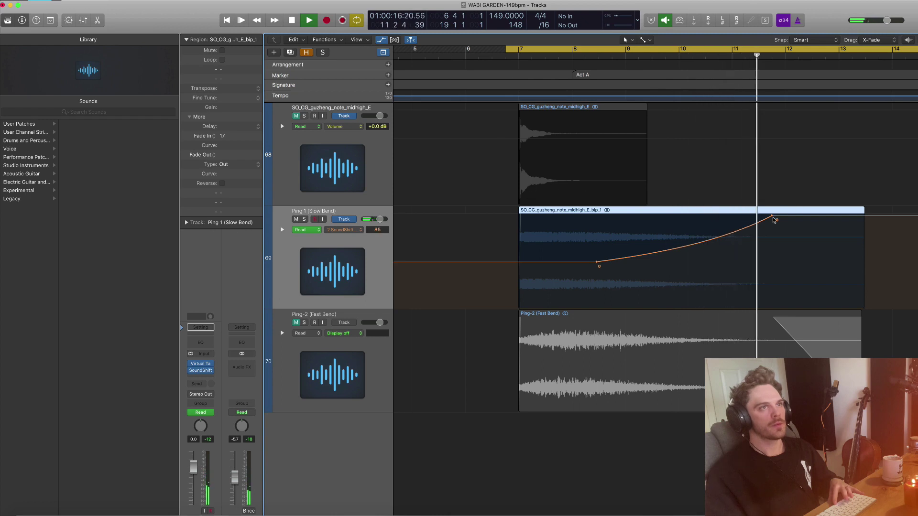
# Step: Pull the 99-cent point earlier, then bounce the slow-bend region in place as 'Ping 1 (Slow Bend)'
pyautogui.moveTo(771, 216); pyautogui.dragTo(735, 216)
pyautogui.press('space')
pyautogui.click(549, 211)
pyautogui.rightClick(548, 211)
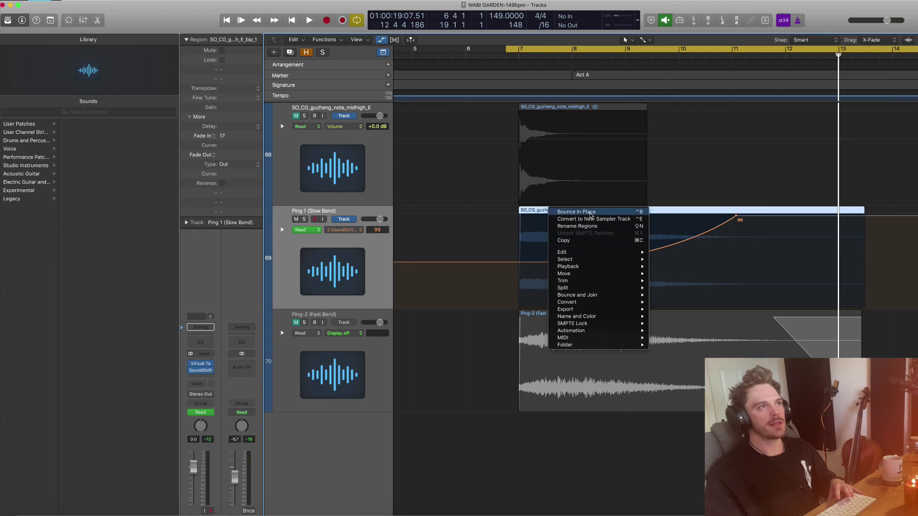
pyautogui.click(606, 224)
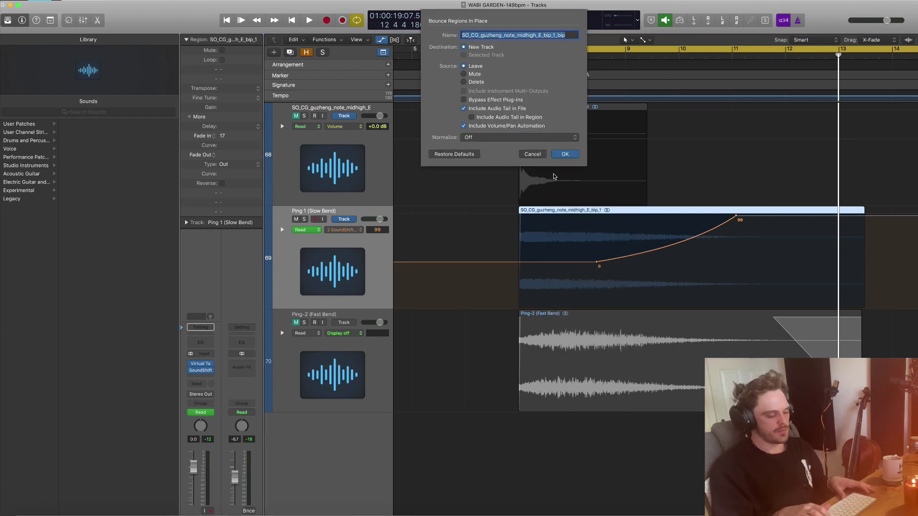
pyautogui.write('Ping 1 (Slow Bend')
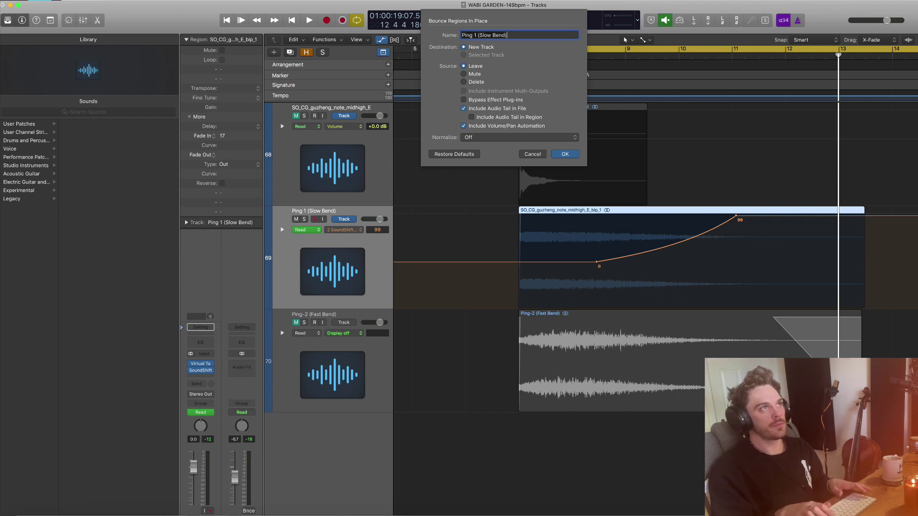
pyautogui.press('Return')
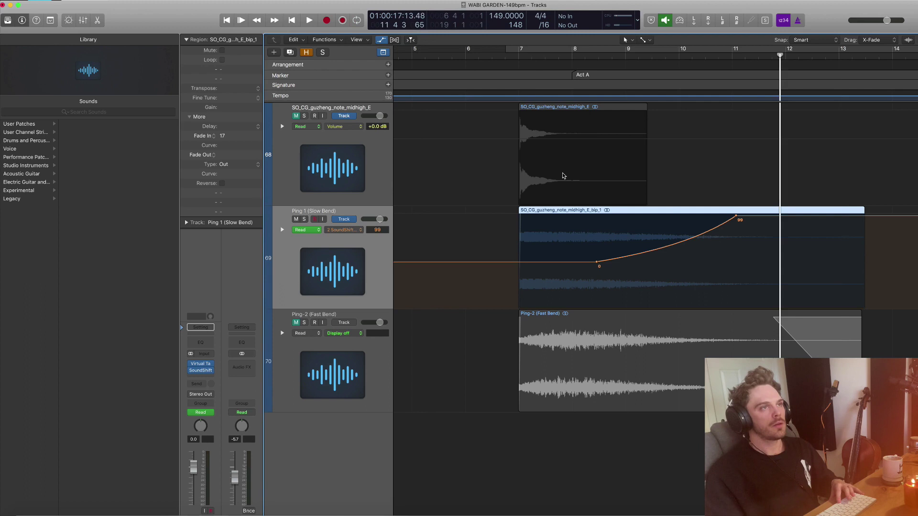
# Step: Flip the source ping's pitch bend end point from 99 to -99 and audition it
pyautogui.click(342, 284)
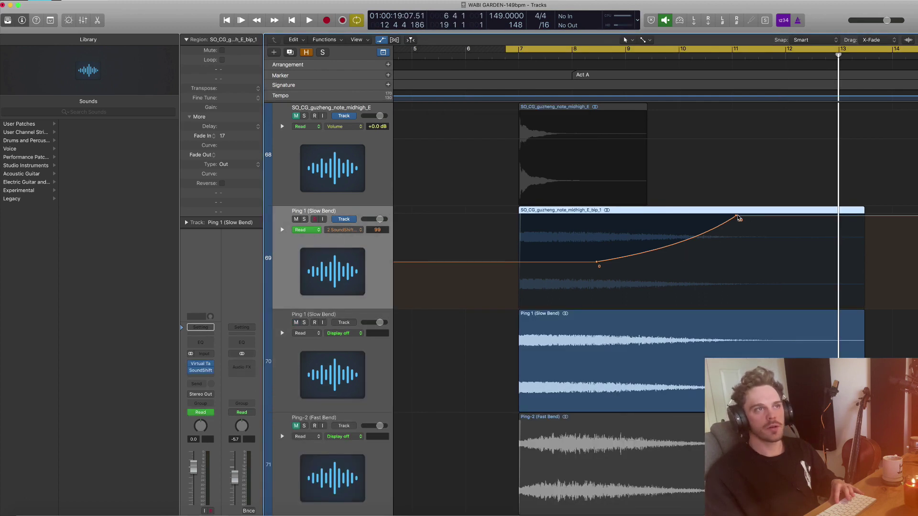
pyautogui.moveTo(739, 218); pyautogui.dragTo(737, 306)
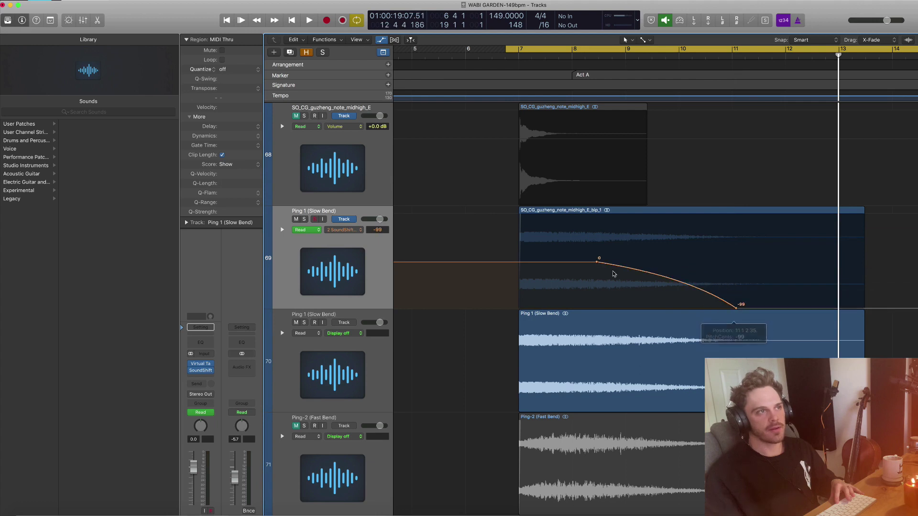
pyautogui.moveTo(599, 264); pyautogui.dragTo(593, 263)
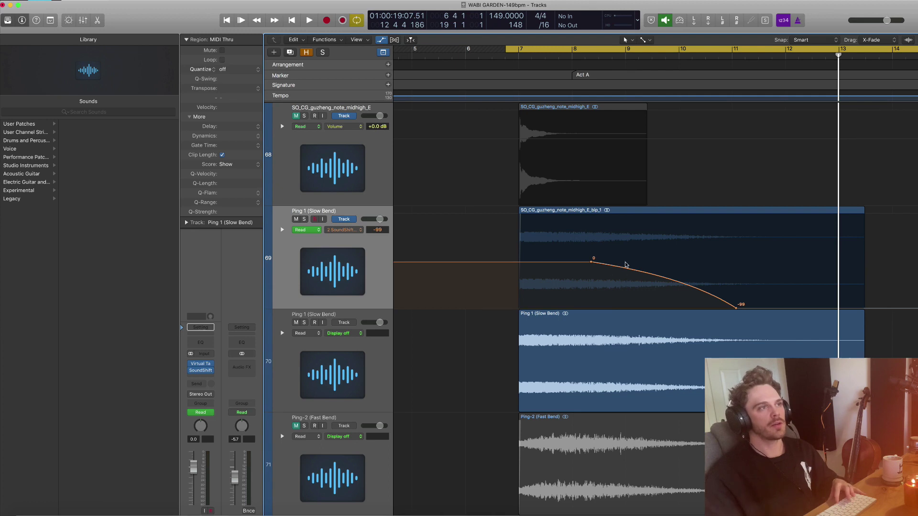
pyautogui.click(500, 79)
pyautogui.press('space')
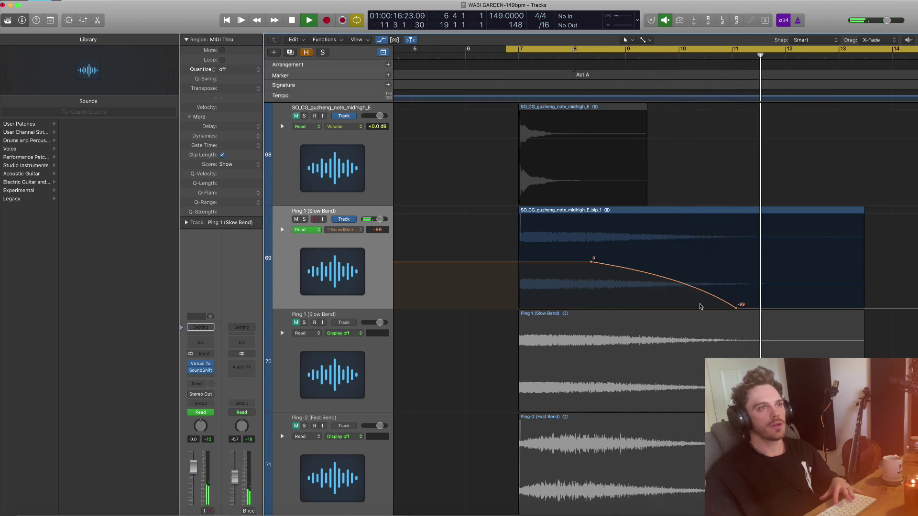
pyautogui.press('space')
# Step: Move both bend points earlier to steepen the 0 to -99 curve, then replay
pyautogui.moveTo(737, 308); pyautogui.dragTo(681, 308)
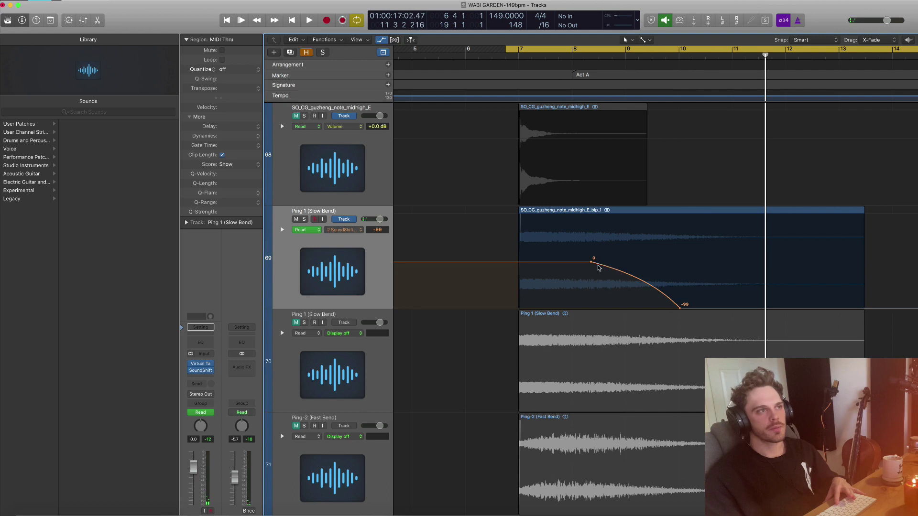
pyautogui.moveTo(587, 263); pyautogui.dragTo(568, 263)
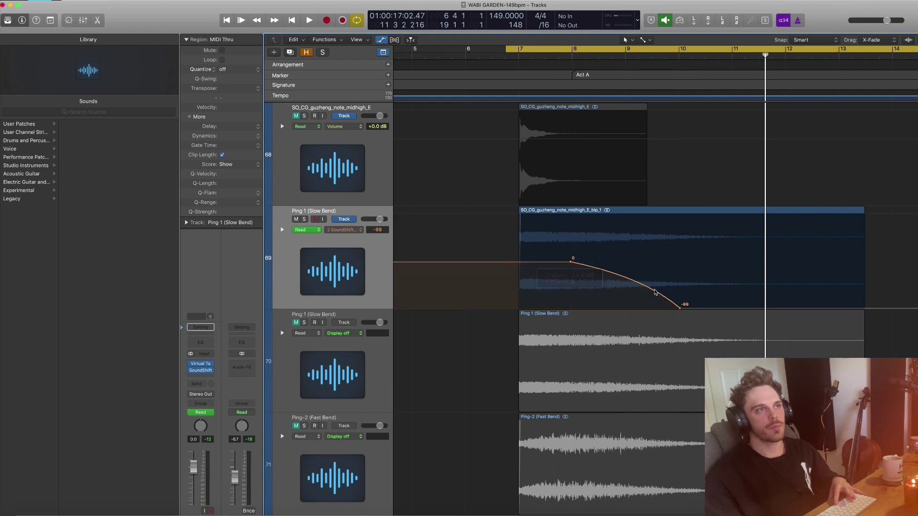
pyautogui.moveTo(679, 308); pyautogui.dragTo(676, 308)
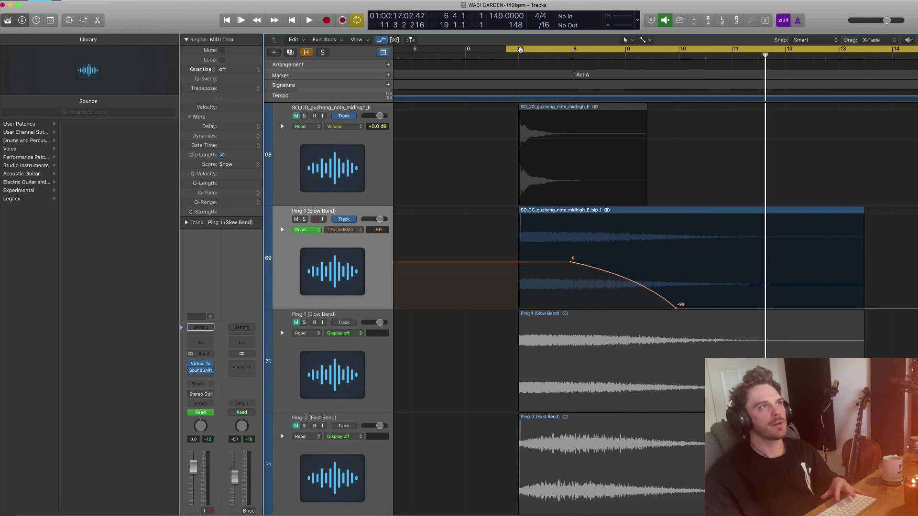
pyautogui.press('space')
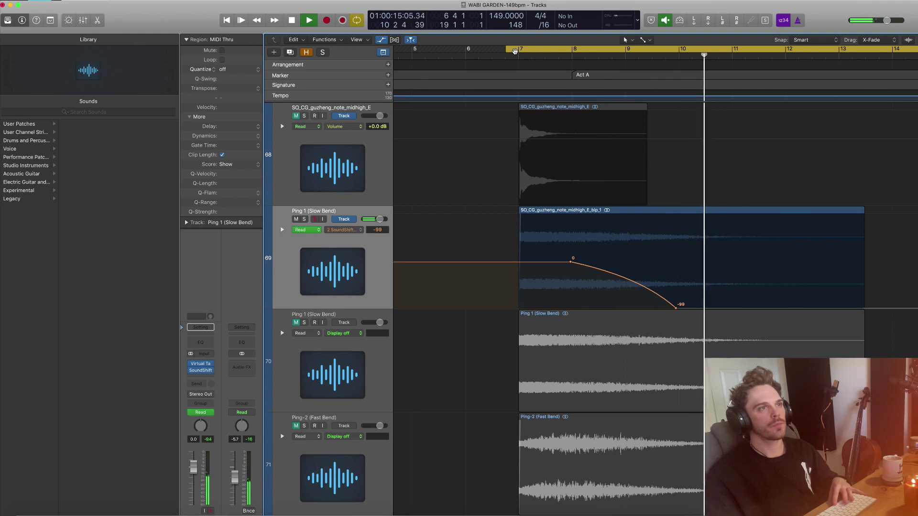
# Step: Bounce the downward-bend region in place to a new track named 'Ping 3 (Bend Down)'
pyautogui.press('space')
pyautogui.rightClick(547, 209)
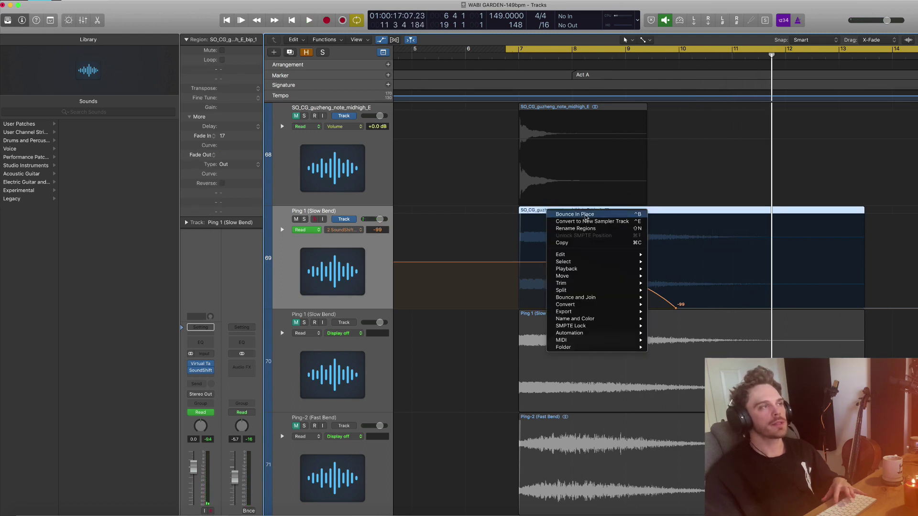
pyautogui.click(585, 216)
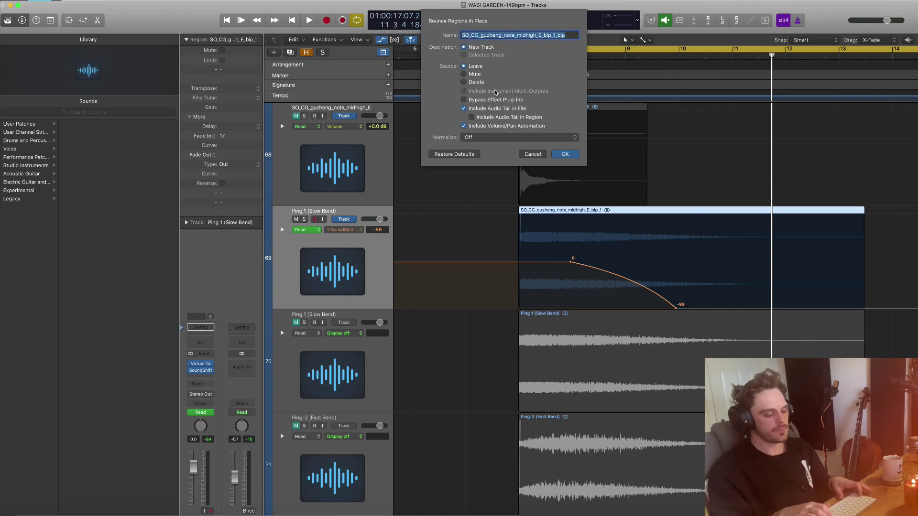
pyautogui.write('Ping 3 (Ben')
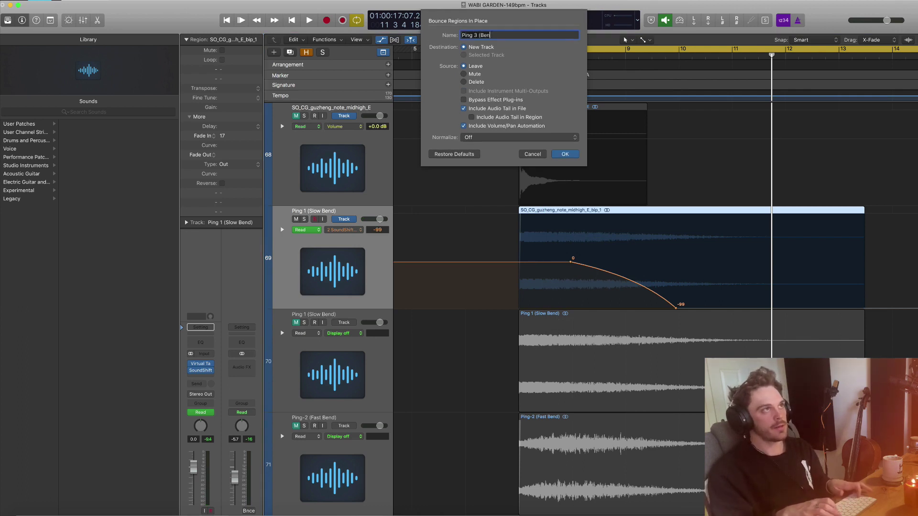
pyautogui.write('d Dow')
pyautogui.press('Return')
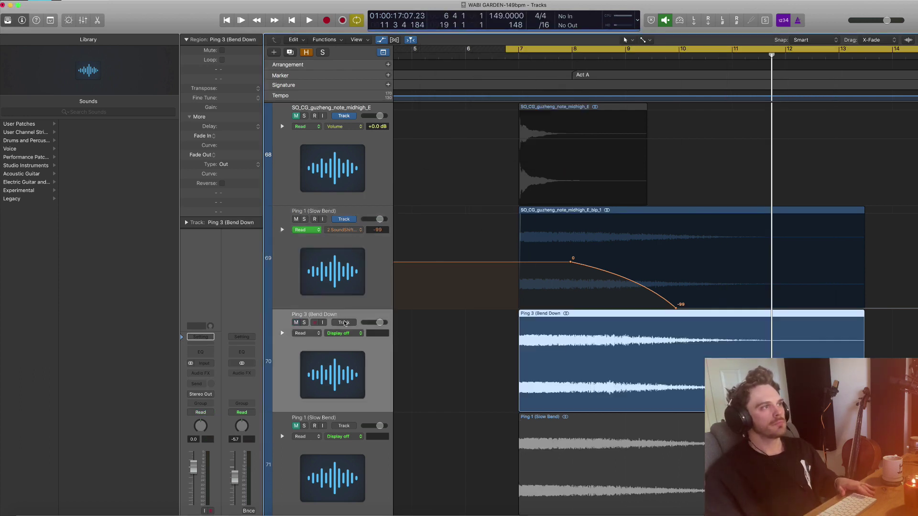
pyautogui.doubleClick(343, 314)
pyautogui.write(')')
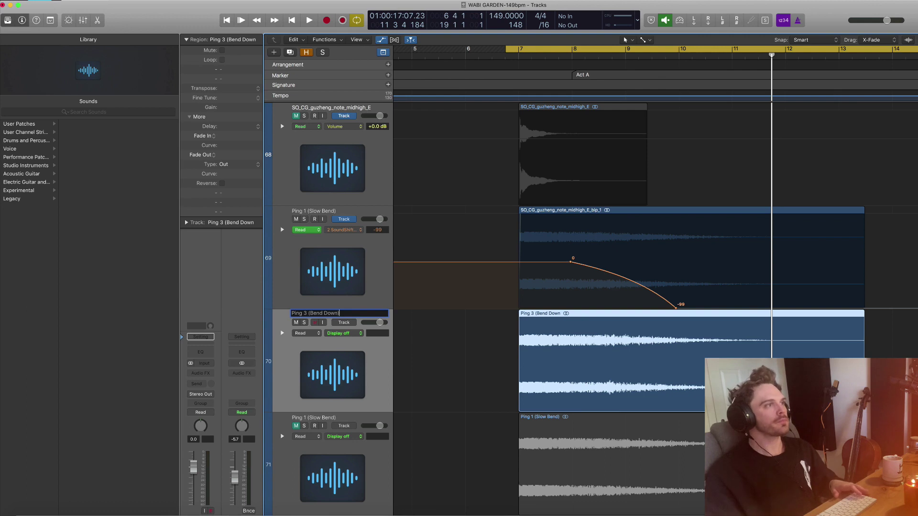
pyautogui.click(346, 297)
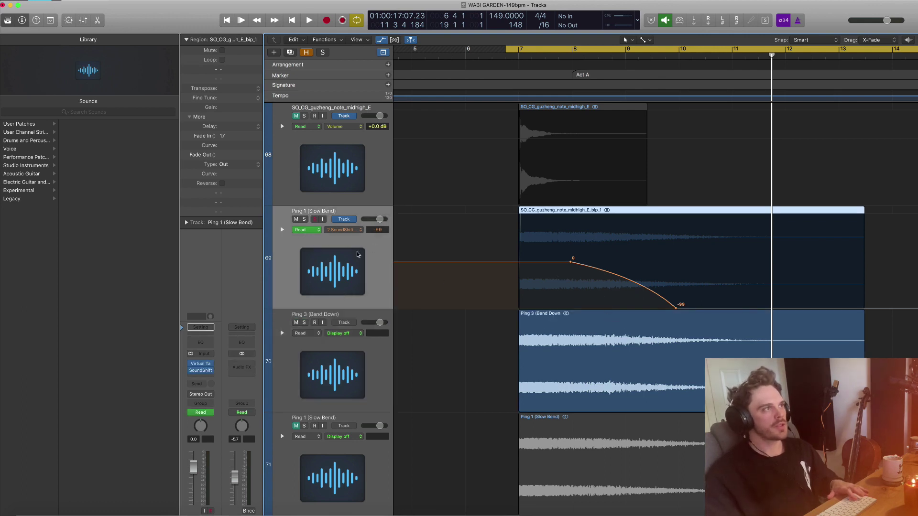
# Step: Delete the source ping track and its automation, and reorder Slow Bend, Fast Bend, Bend Down
pyautogui.press('Delete')
pyautogui.press('Delete')
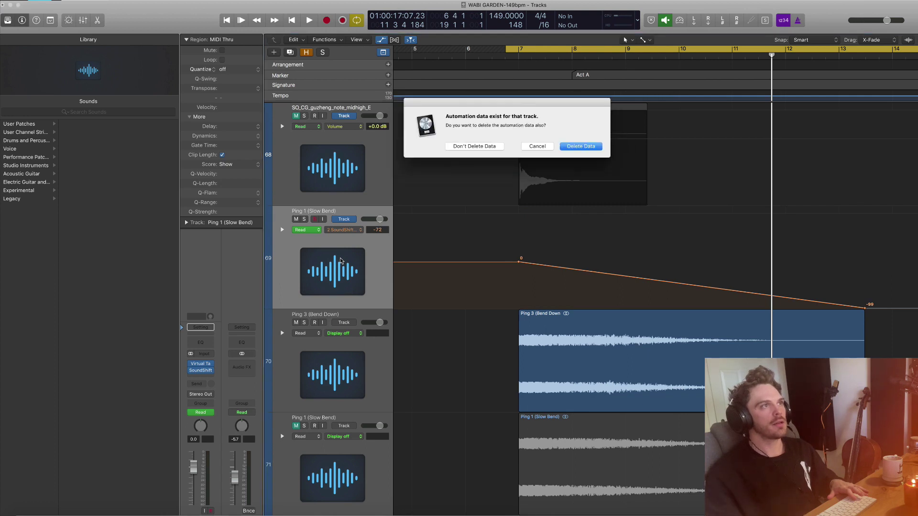
pyautogui.click(581, 146)
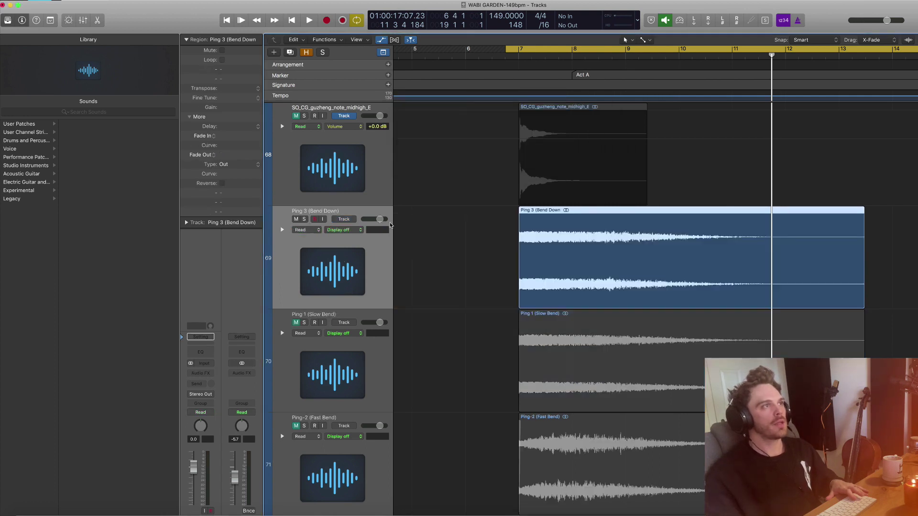
pyautogui.click(354, 351)
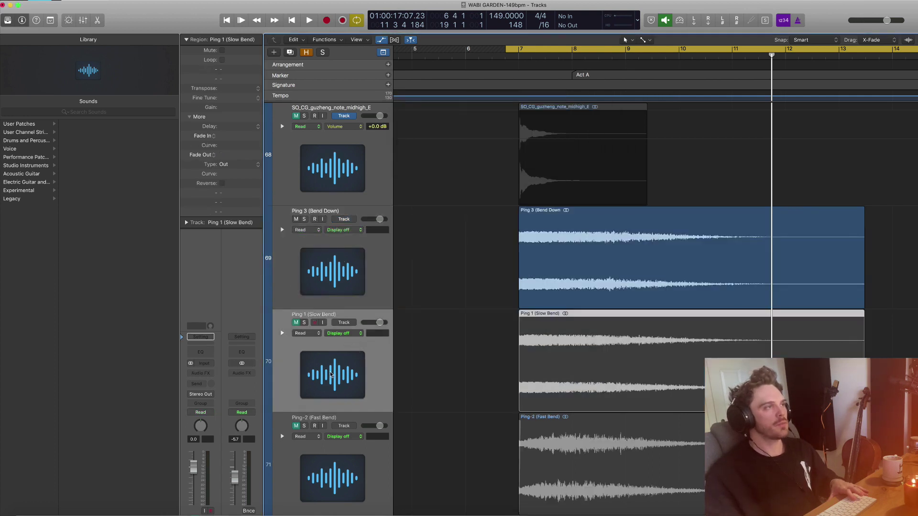
pyautogui.moveTo(331, 375); pyautogui.dragTo(330, 260)
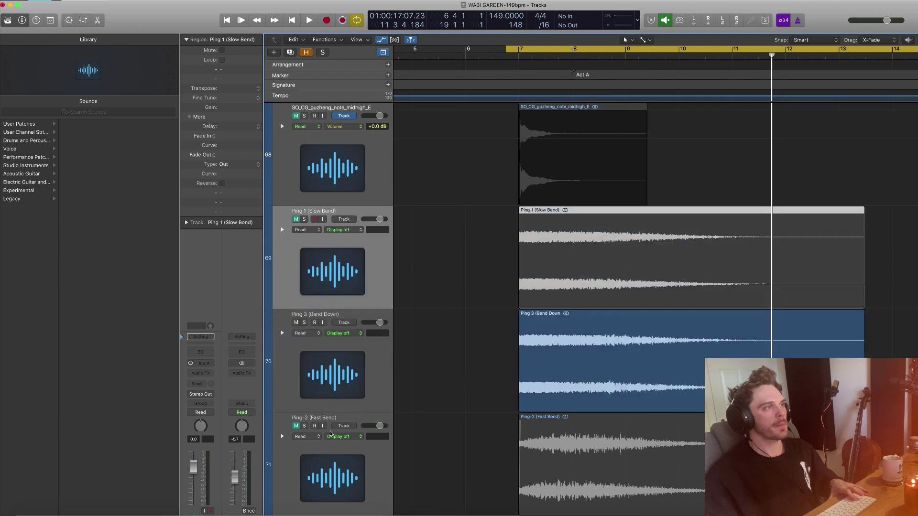
pyautogui.moveTo(329, 433); pyautogui.dragTo(321, 268)
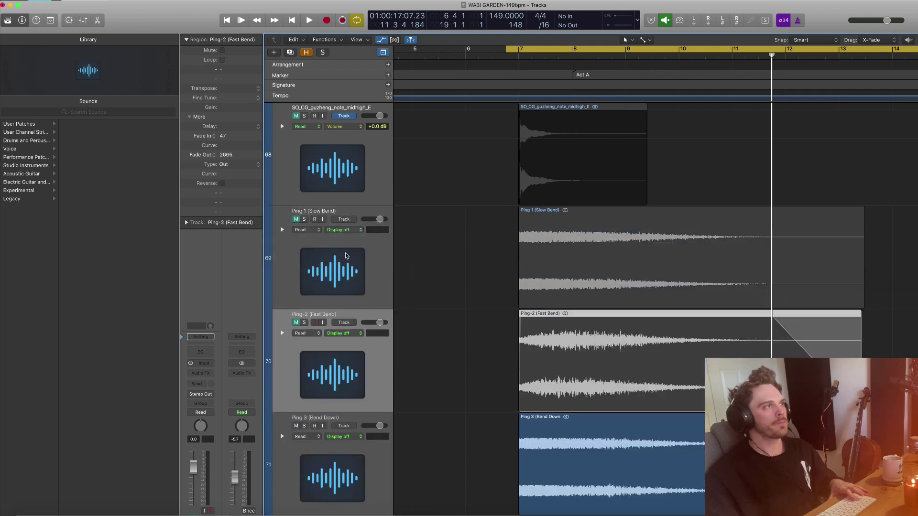
# Step: Solo Ping 1 (Slow Bend) and play it back
pyautogui.click(310, 226)
pyautogui.click(304, 219)
pyautogui.click(295, 219)
pyautogui.click(295, 420)
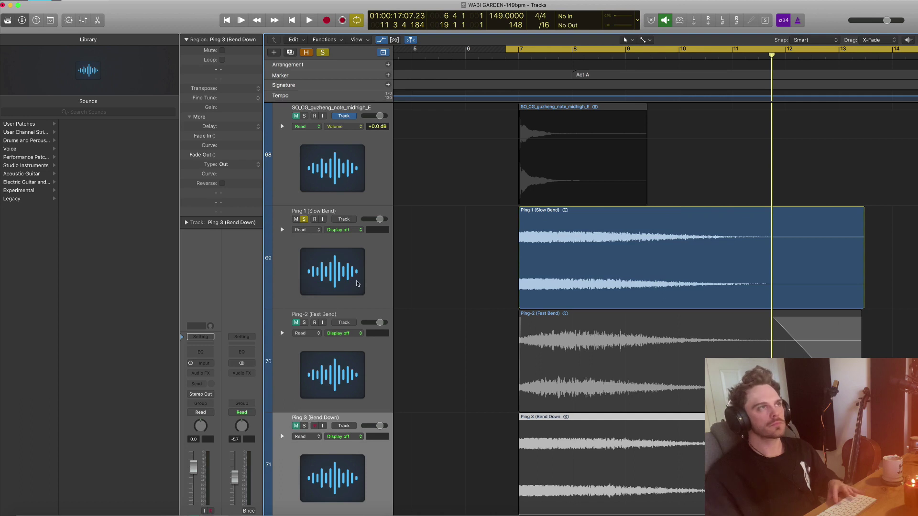
pyautogui.press('space')
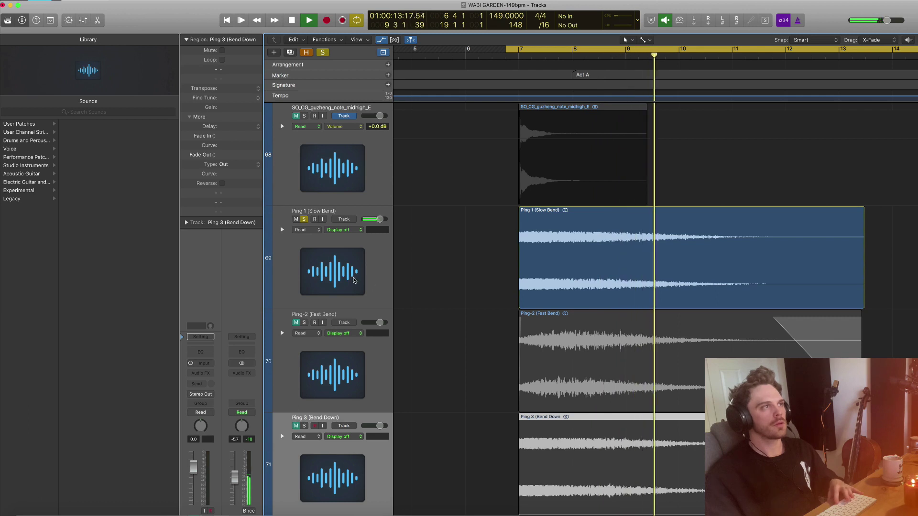
# Step: Copy the Slow Bend region onto a new track
pyautogui.press('space')
pyautogui.click(333, 261)
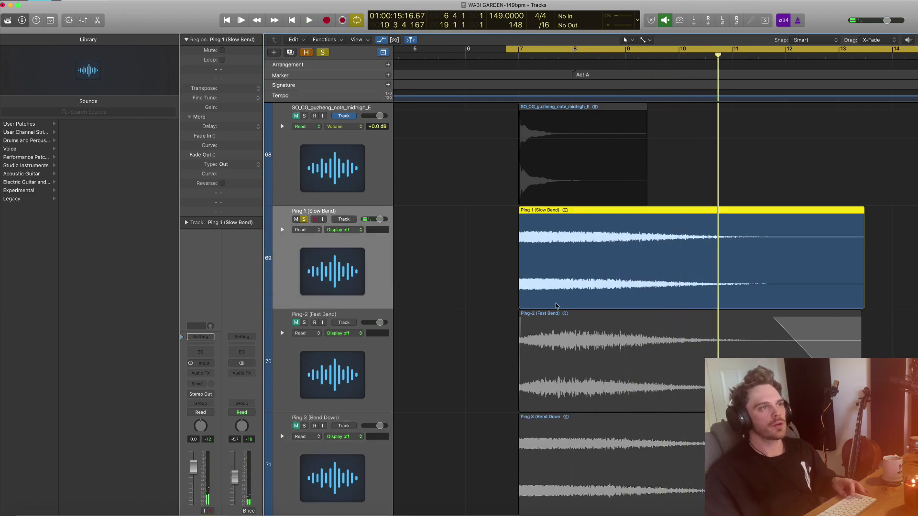
pyautogui.press('super+d')
pyautogui.moveTo(556, 306); pyautogui.dragTo(558, 315)
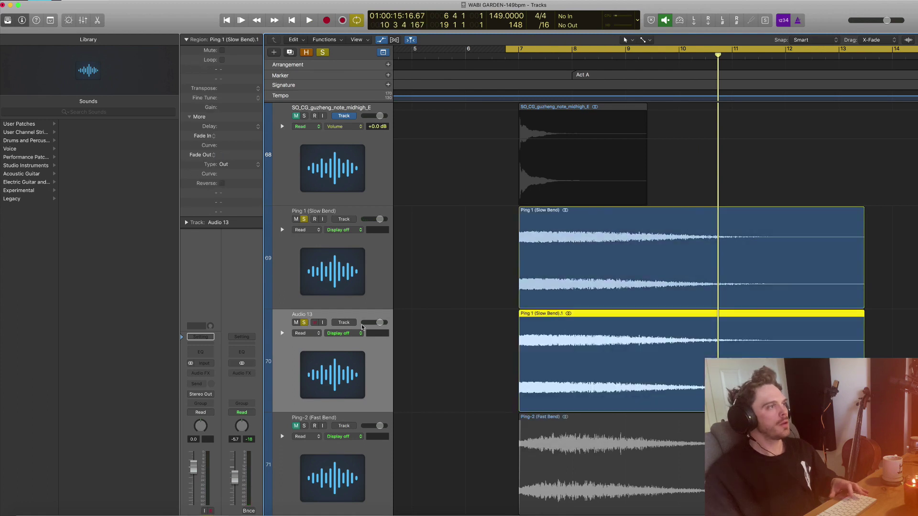
# Step: Insert Soundtoys Devil-Loc Deluxe (Stereo) on the copy and mute the original Slow Bend track
pyautogui.click(206, 376)
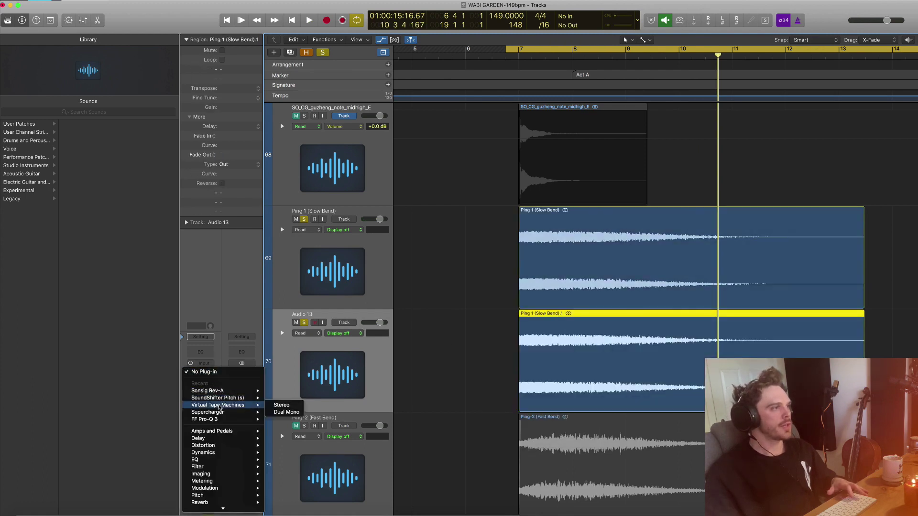
pyautogui.moveTo(223, 510)
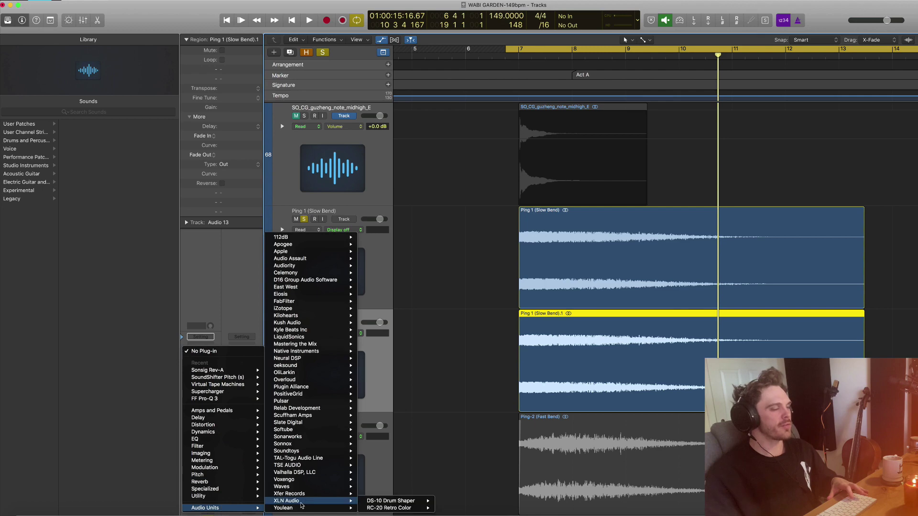
pyautogui.moveTo(354, 452)
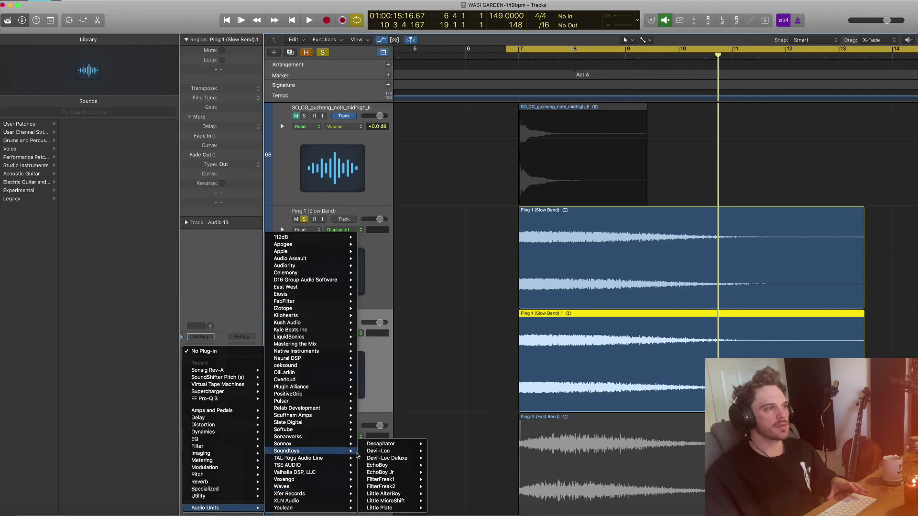
pyautogui.click(440, 459)
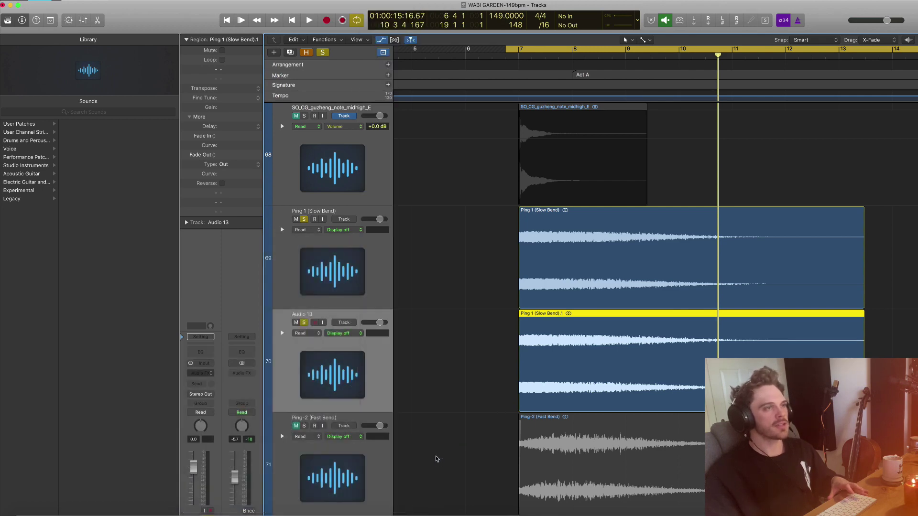
pyautogui.click(304, 220)
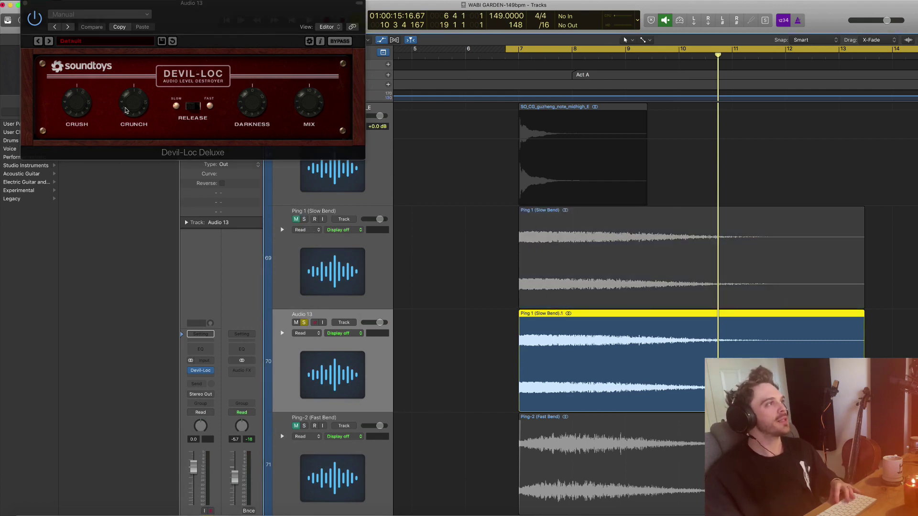
# Step: Tweak a Devil-Loc distortion setting, audition the copy, and extend its region to keep the tail
pyautogui.click(126, 110)
pyautogui.press('space')
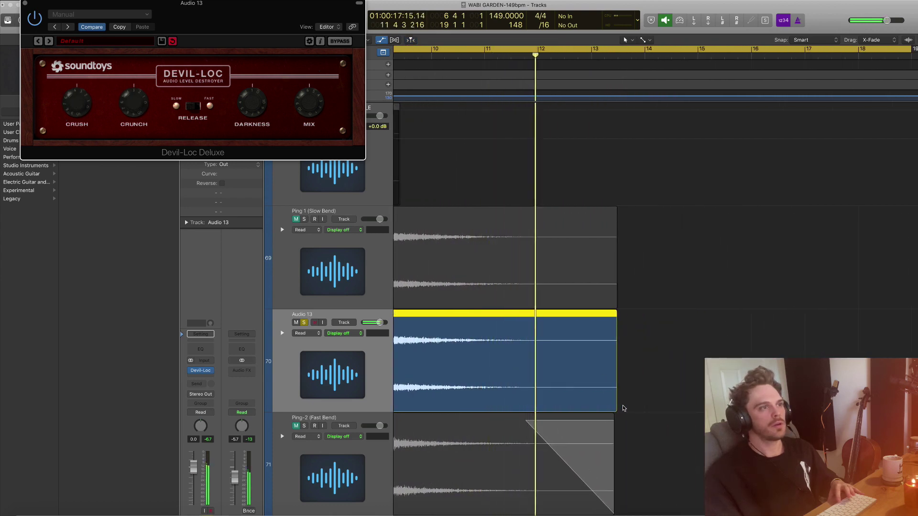
pyautogui.click(616, 410)
pyautogui.moveTo(638, 405); pyautogui.dragTo(640, 370)
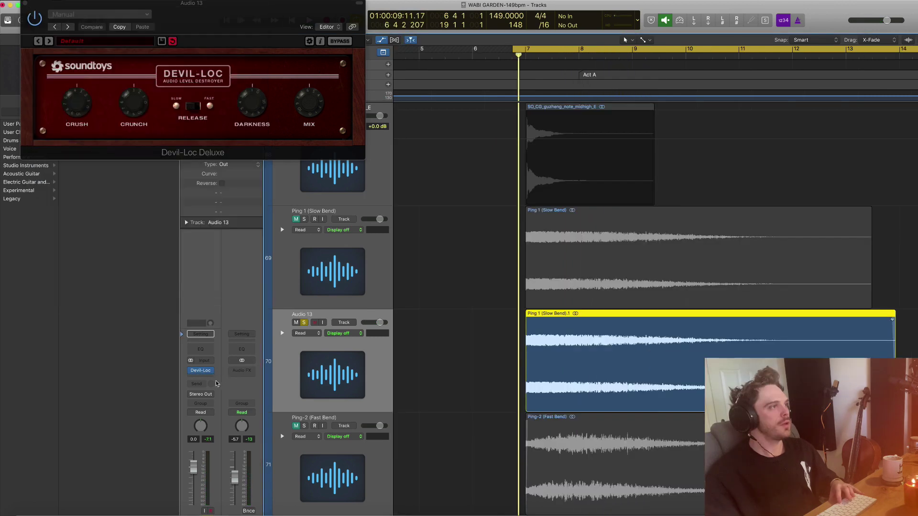
pyautogui.click(203, 379)
# Step: Add Sonsig Rev-A with a 5.72 s time, lower brightness and partly dry blend, then audition
pyautogui.moveTo(220, 402)
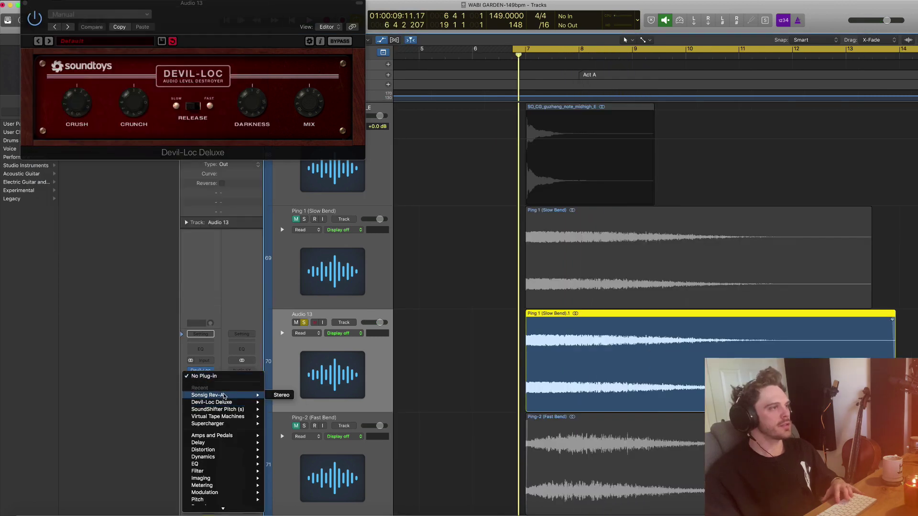
pyautogui.click(282, 397)
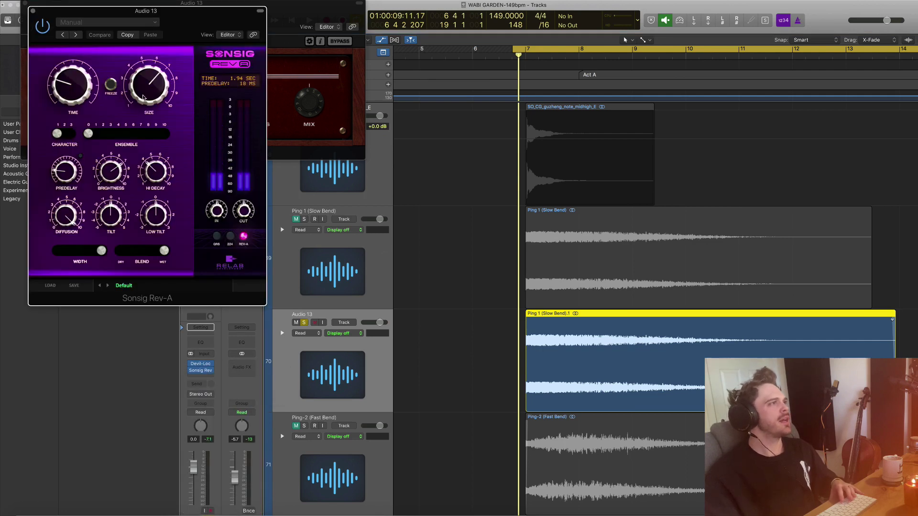
pyautogui.moveTo(72, 90)
pyautogui.mouseDown()
pyautogui.moveTo(76, 82)
pyautogui.moveTo(75, 98)
pyautogui.mouseUp()
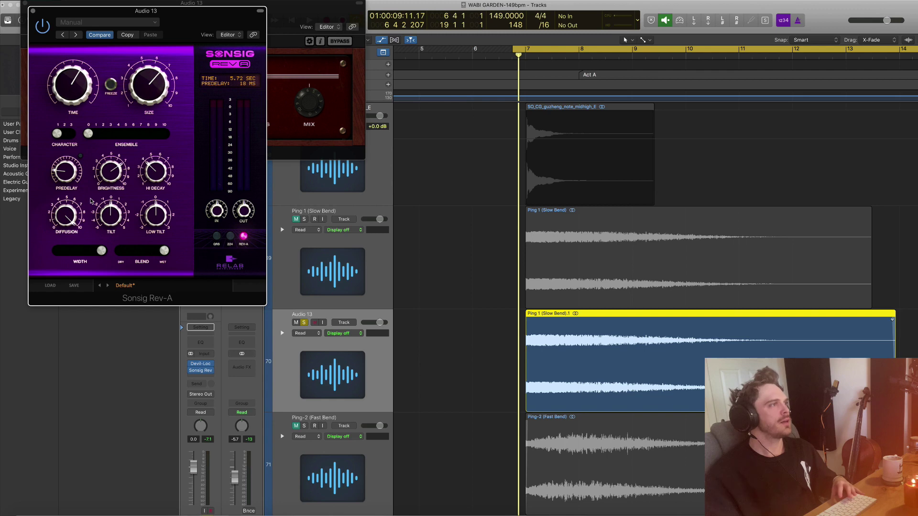
pyautogui.moveTo(116, 192); pyautogui.dragTo(116, 208)
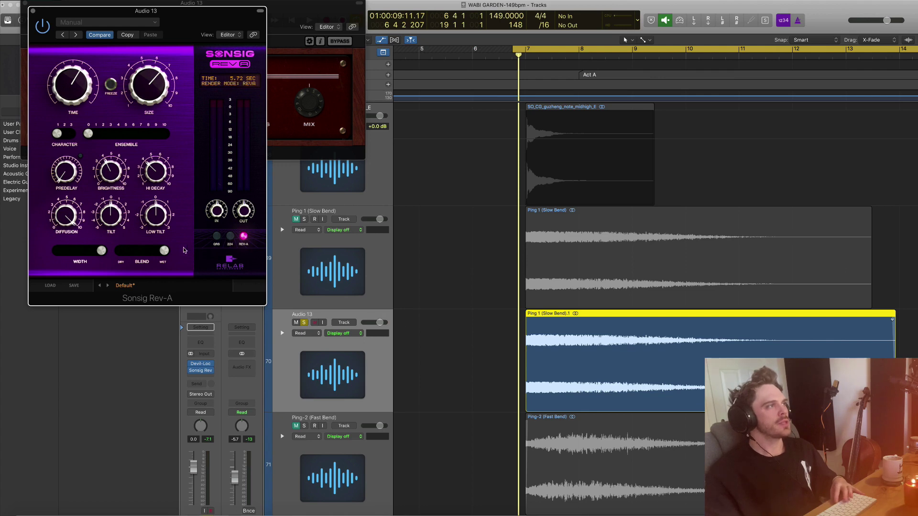
pyautogui.moveTo(164, 251); pyautogui.dragTo(146, 258)
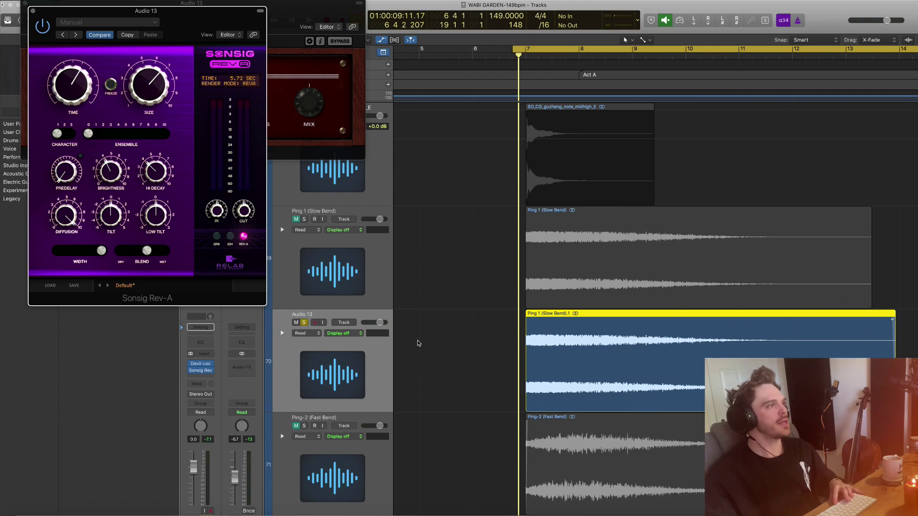
pyautogui.moveTo(147, 252); pyautogui.dragTo(143, 254)
pyautogui.press('space')
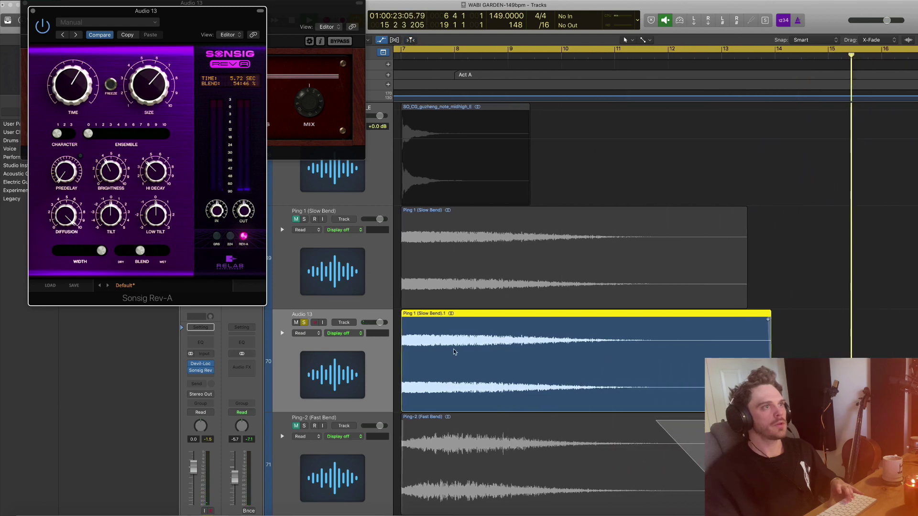
# Step: Bounce the effected copy in place to a new track named 'Ping 1 - Aggresive'
pyautogui.rightClick(461, 357)
pyautogui.click(495, 365)
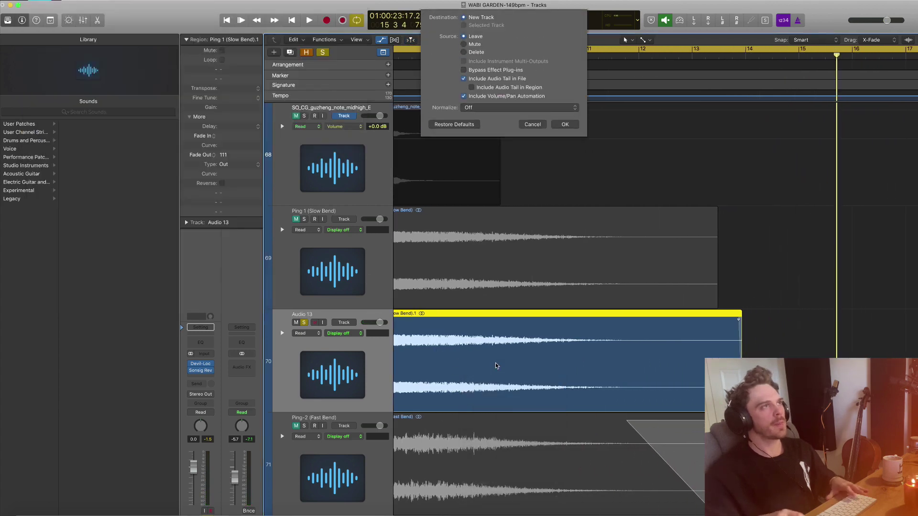
pyautogui.write('Ping 1 - Ag')
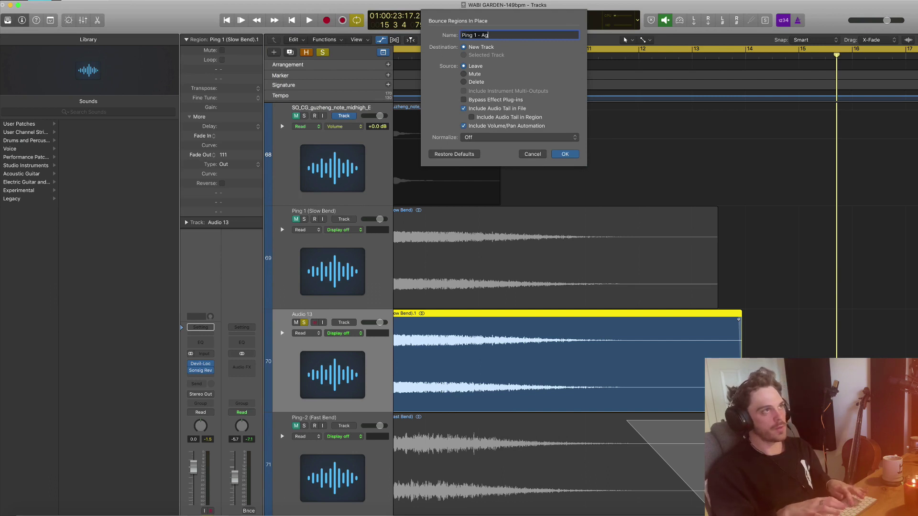
pyautogui.write('gresive')
pyautogui.press('Return')
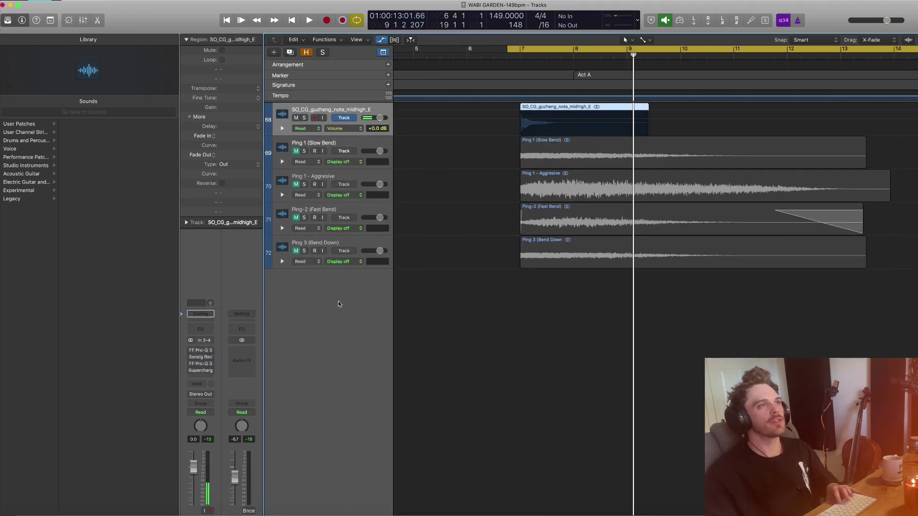
# Step: Audition the new bounce, then mute the guzheng sample, unmute Ping 1 (Slow Bend) and play it
pyautogui.press('space')
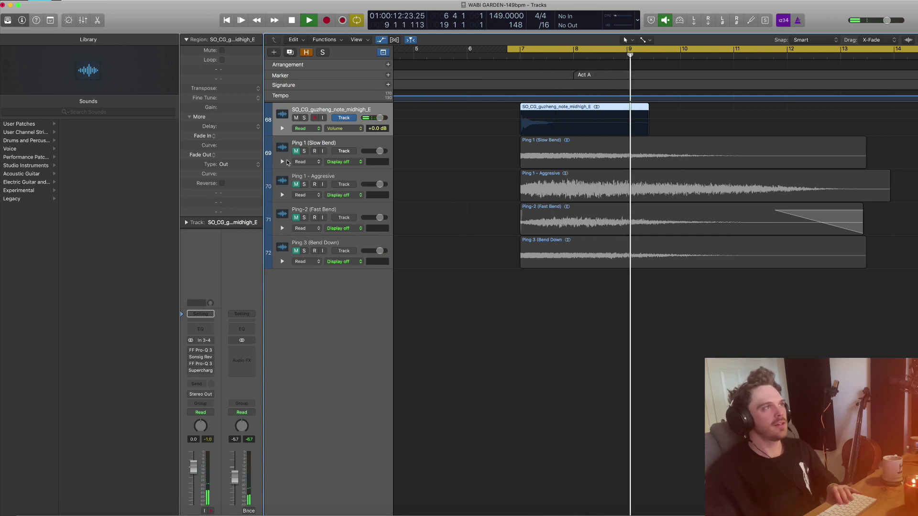
pyautogui.press('space')
pyautogui.click(296, 118)
pyautogui.click(296, 151)
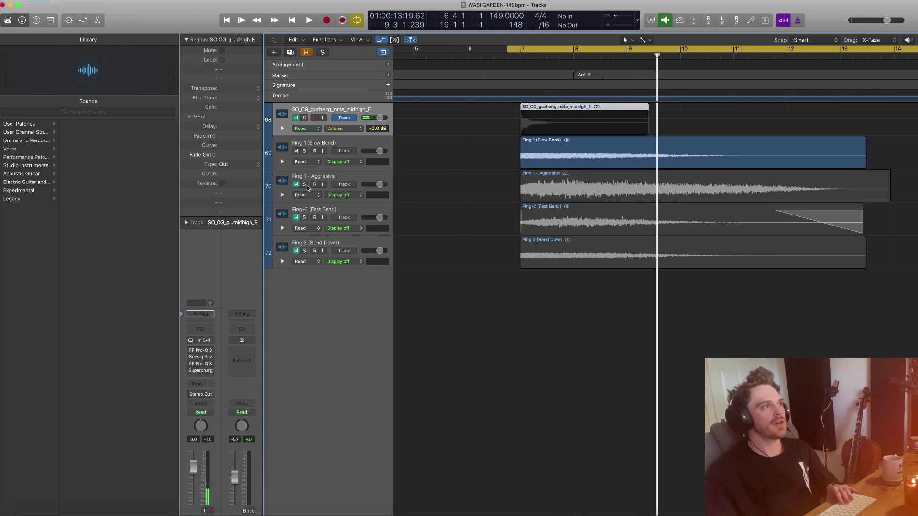
pyautogui.click(323, 147)
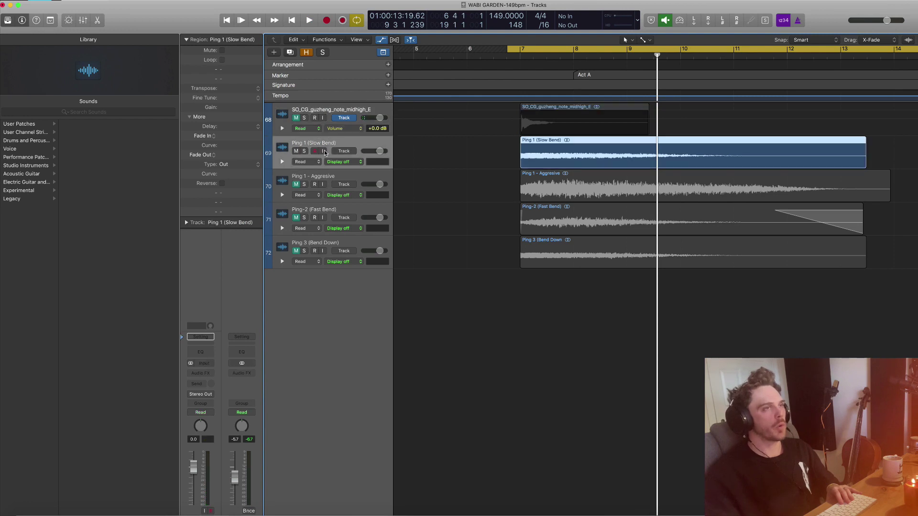
pyautogui.press('space')
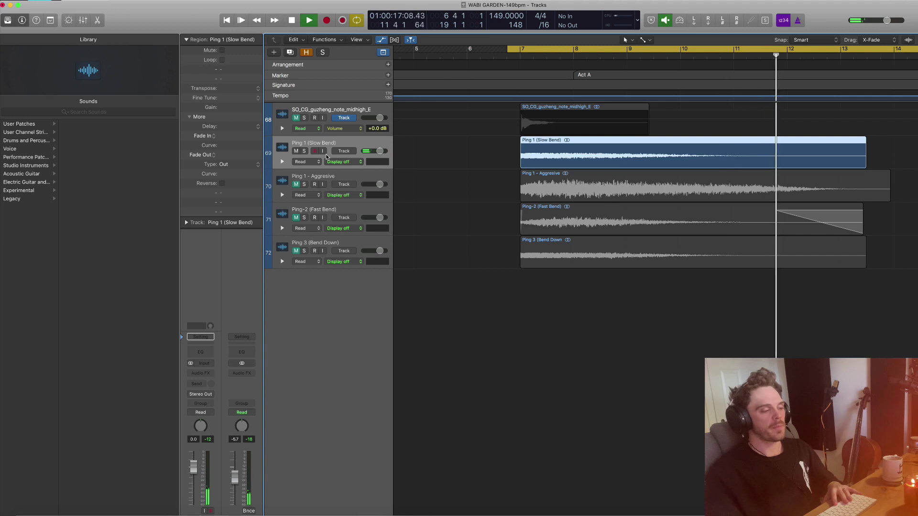
pyautogui.press('space')
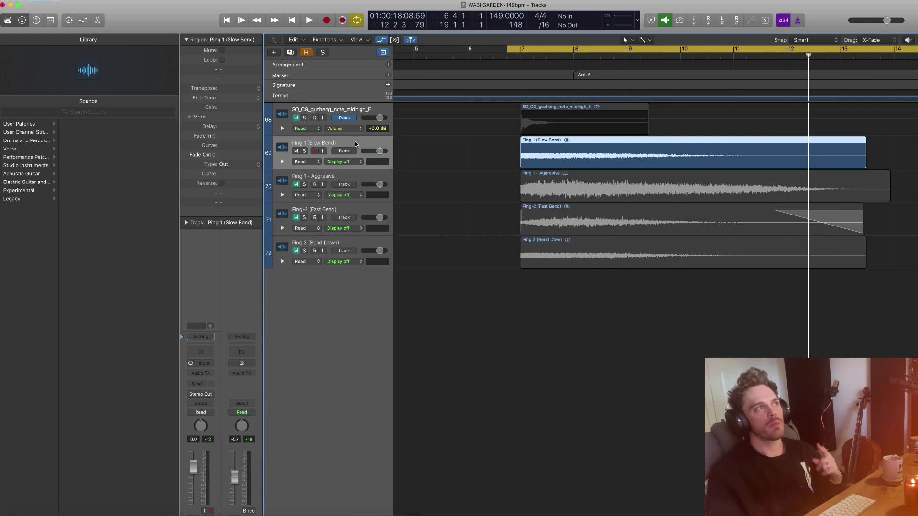
# Step: Play the guzheng sample alone, then mute it and unmute Ping 1 (Slow Bend) for replay
pyautogui.click(298, 119)
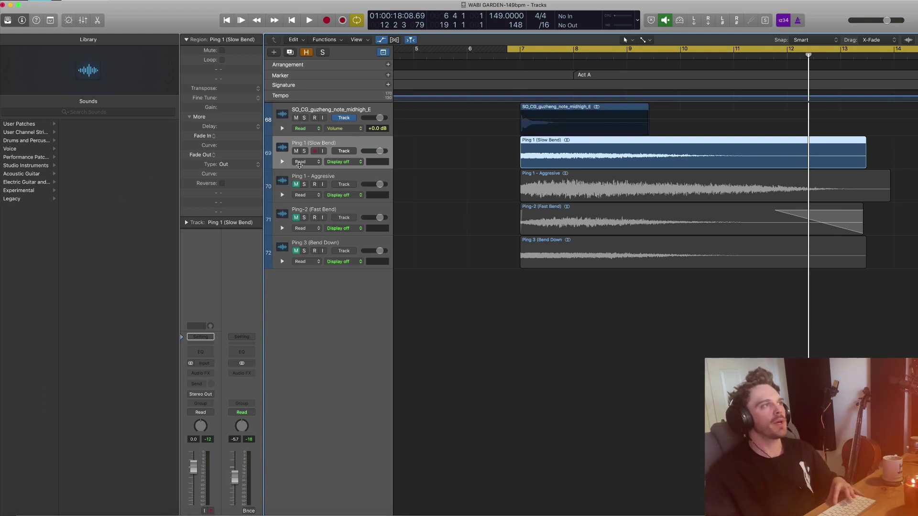
pyautogui.click(298, 151)
pyautogui.press('space')
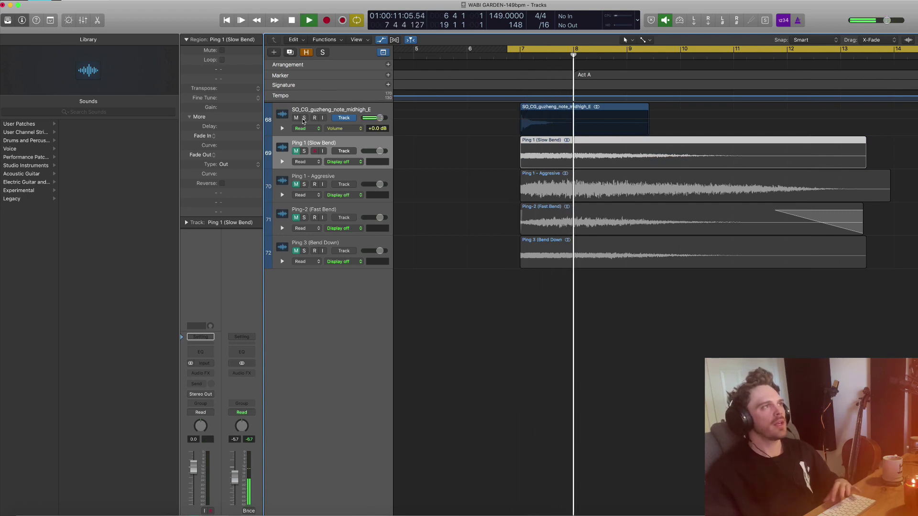
pyautogui.hotkey('ctrl', 'm')
pyautogui.press('Down')
pyautogui.hotkey('ctrl', 'm')
pyautogui.press('space')
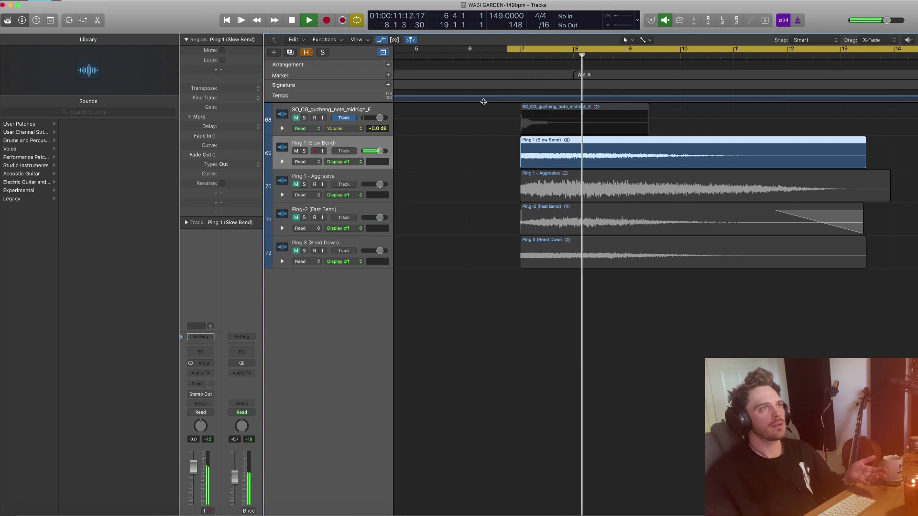
pyautogui.press('space')
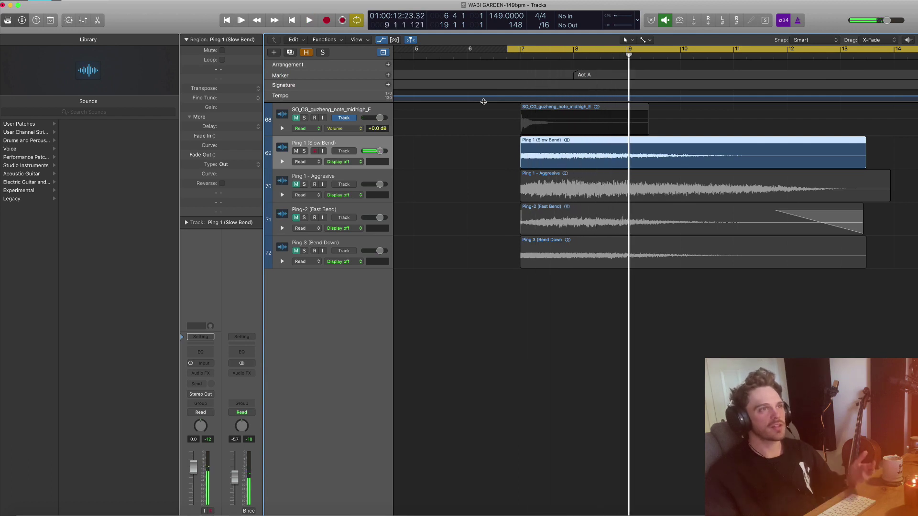